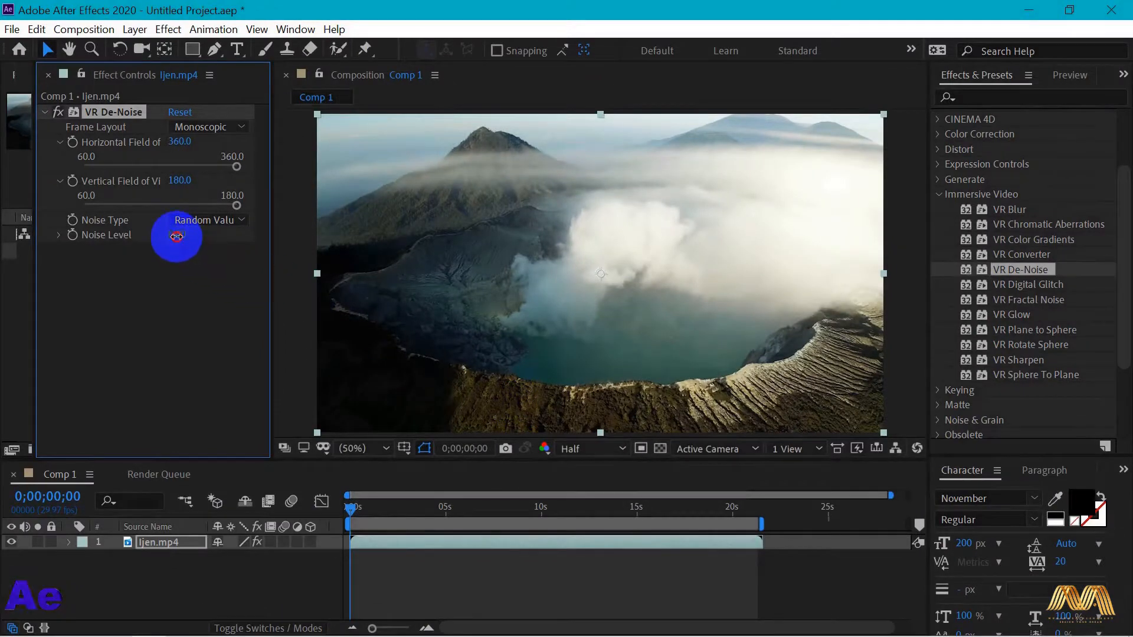
- Set the Noise Level of the VR De-Noise effect on Ijen.mp4 to 0.32
drag(181, 236, 223, 234)
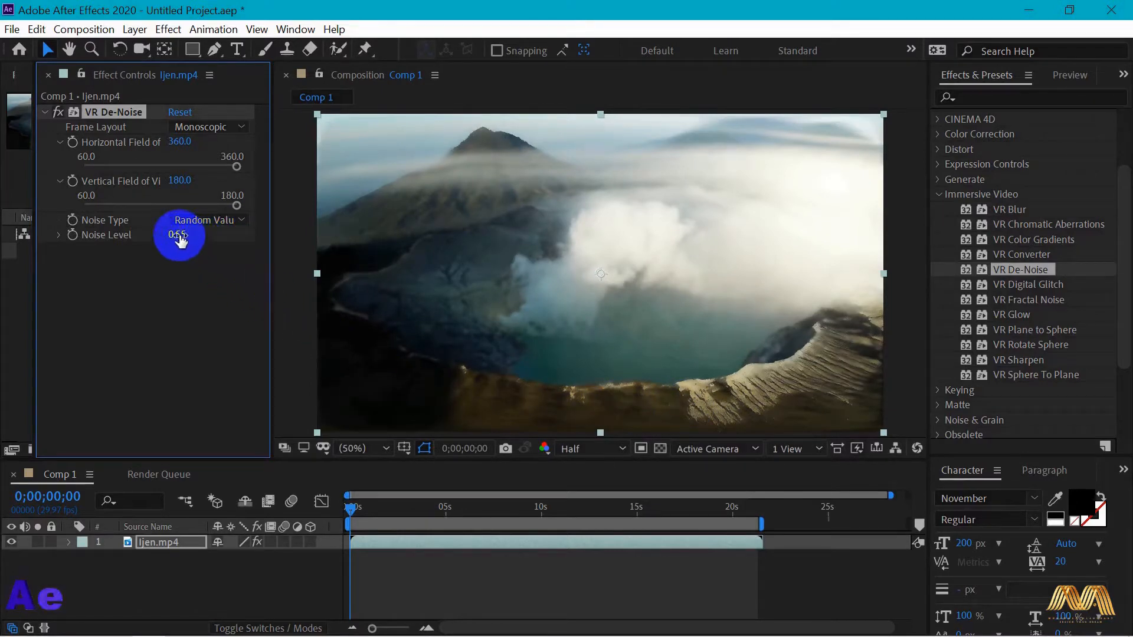
drag(170, 235, 152, 234)
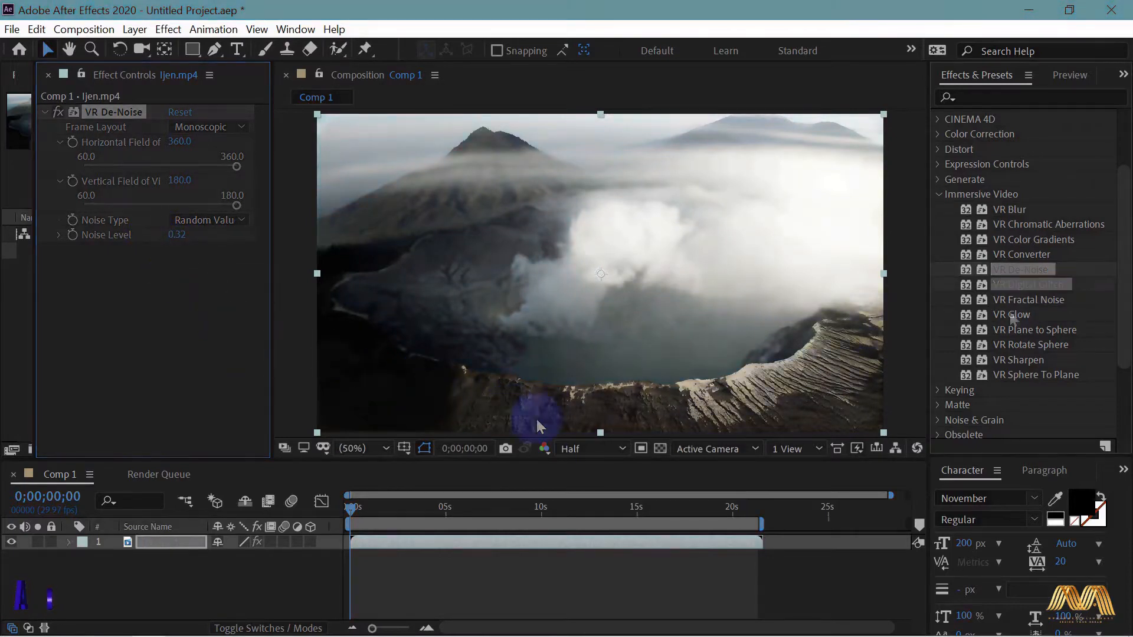
- Apply VR Digital Glitch to the Ijen.mp4 footage and shift its Point of Interest to 956, 538
click(1018, 289)
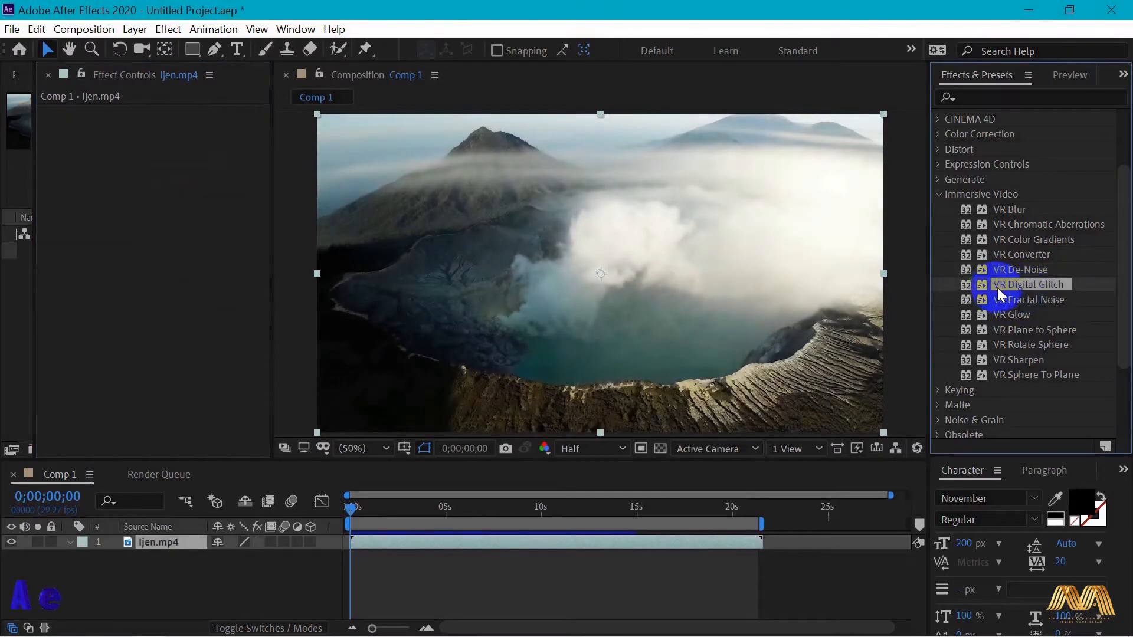
drag(1029, 291, 632, 295)
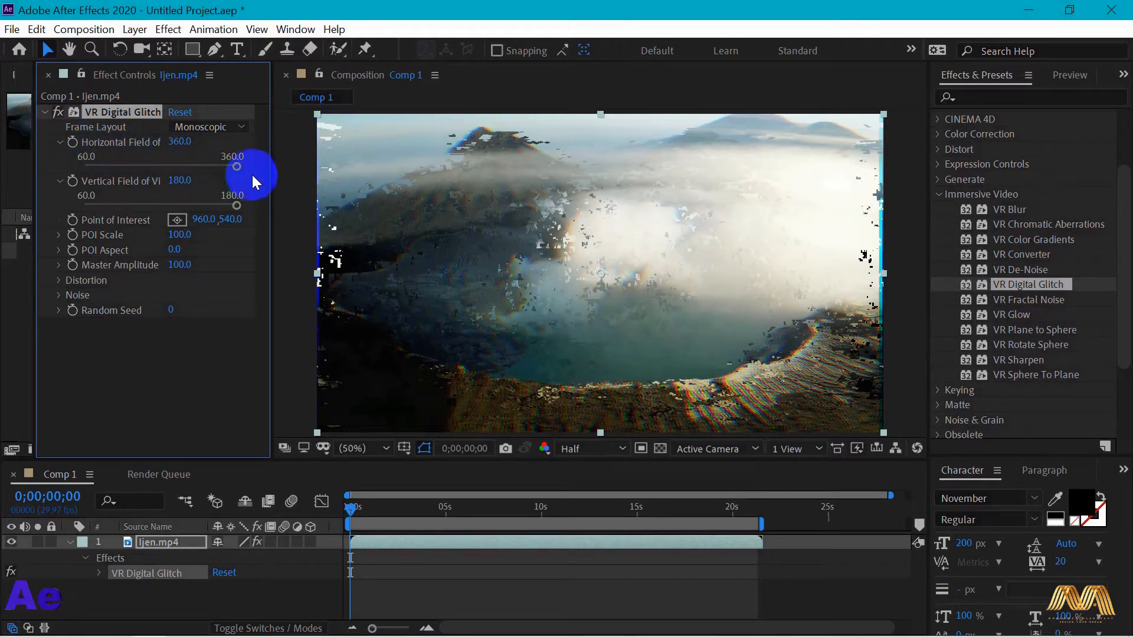
drag(239, 168, 258, 204)
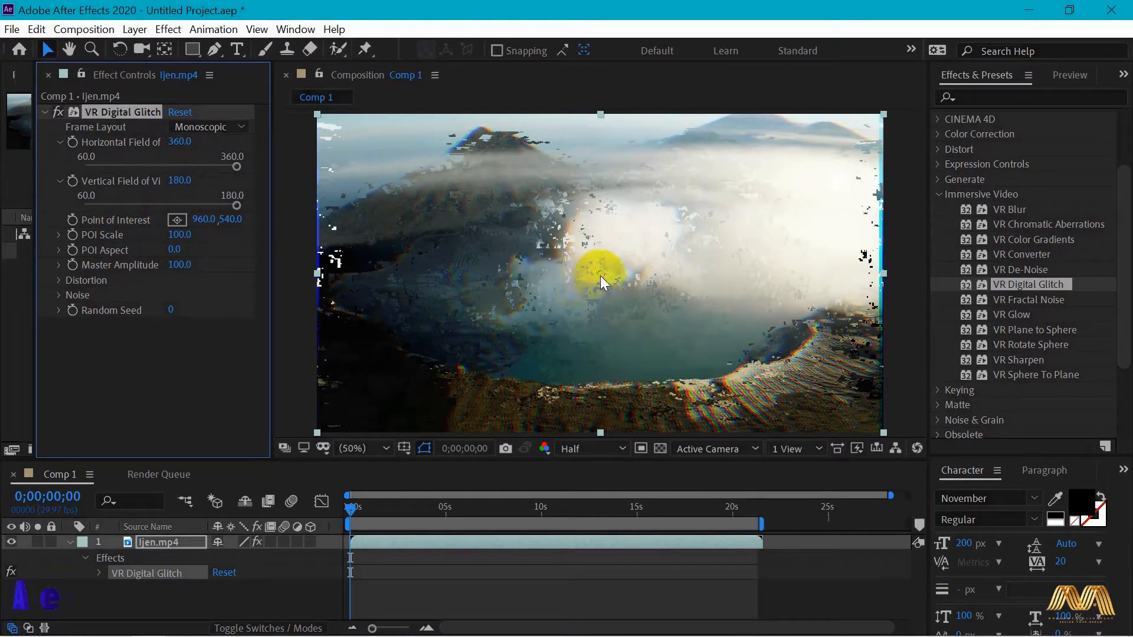
mouse_move(601, 272)
mouse_down()
mouse_move(441, 210)
mouse_move(388, 161)
mouse_move(612, 289)
mouse_up()
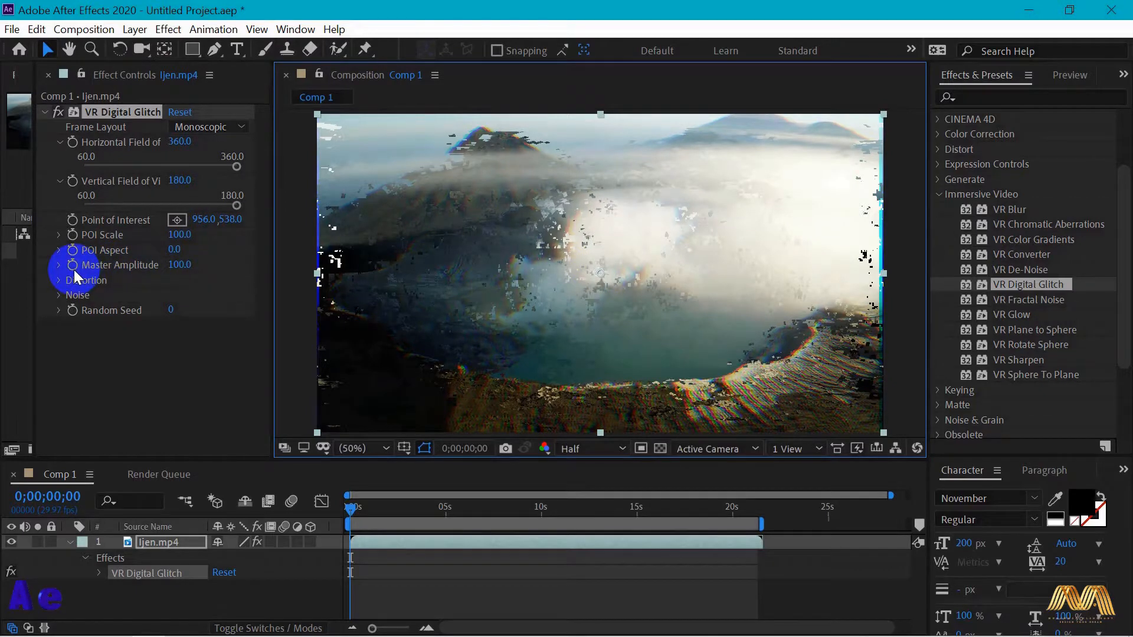
- Try a Distortion Evolution of 1x+1.0° and different Transform Scale X values in the VR Digital Glitch distortion settings
click(63, 283)
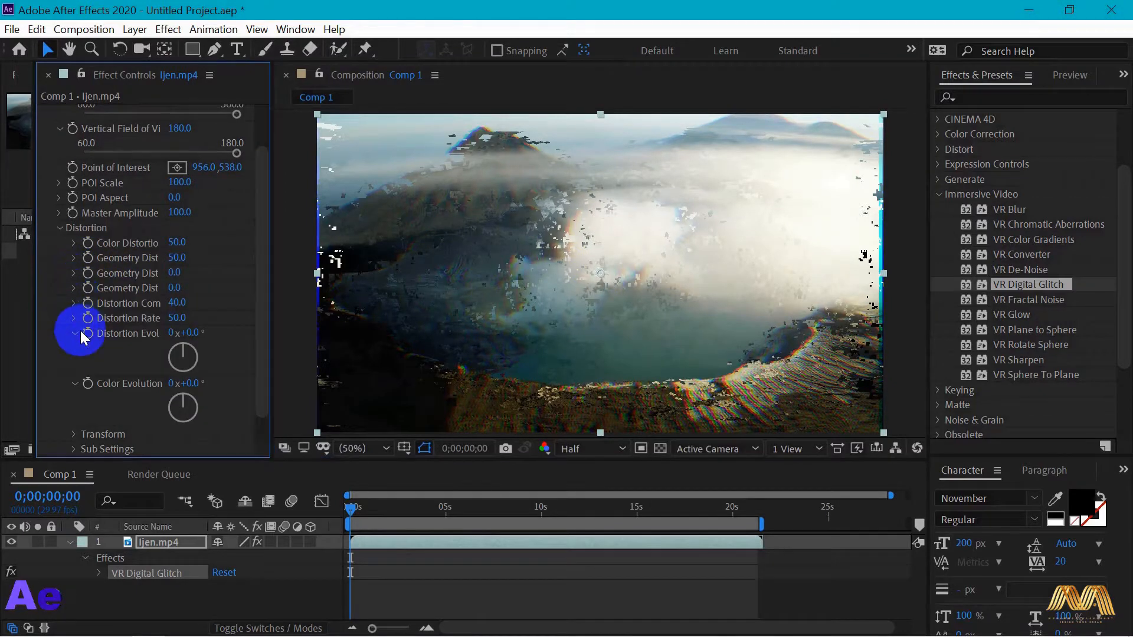
mouse_move(180, 343)
mouse_down()
mouse_move(197, 374)
mouse_move(176, 378)
mouse_move(166, 346)
mouse_move(185, 349)
mouse_up()
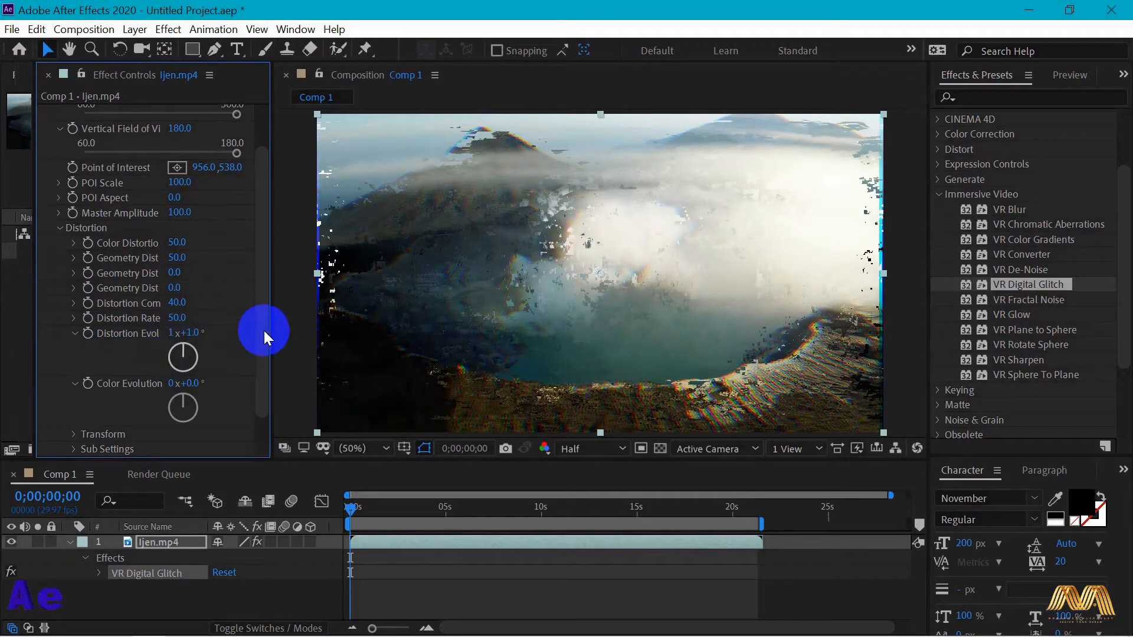
scroll(259, 402, down, 1)
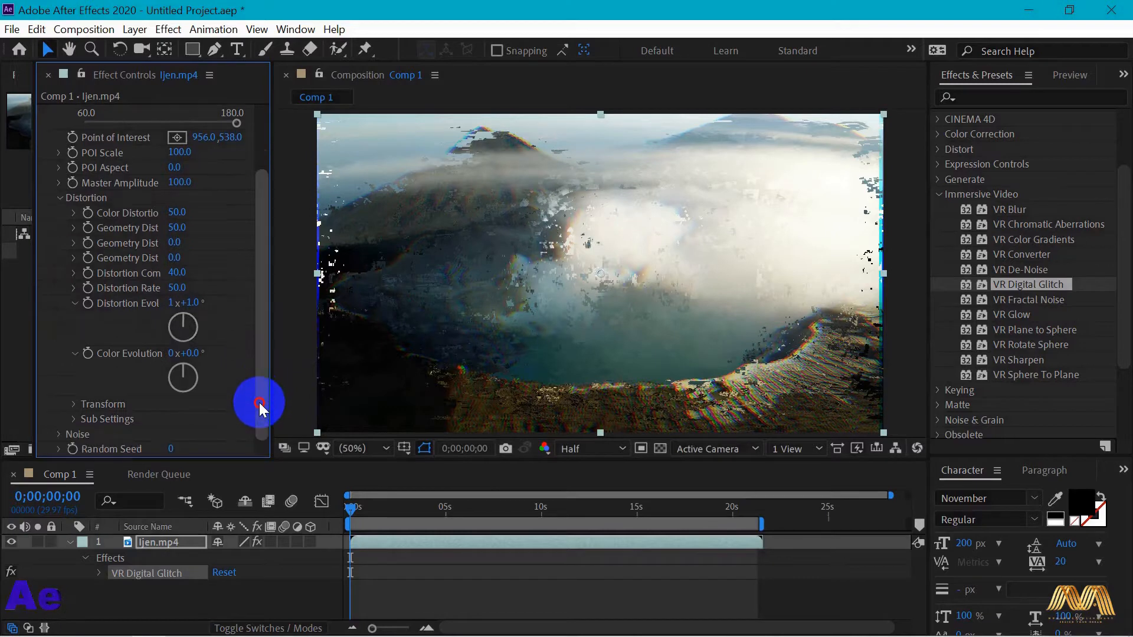
click(73, 404)
scroll(115, 394, down, 1)
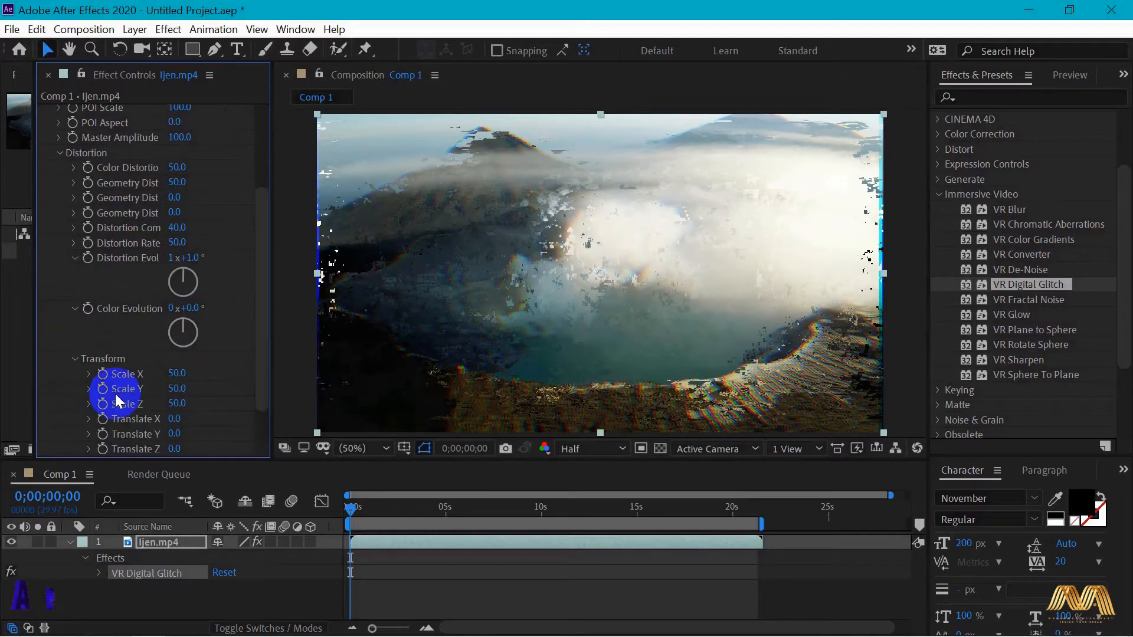
drag(262, 348, 262, 386)
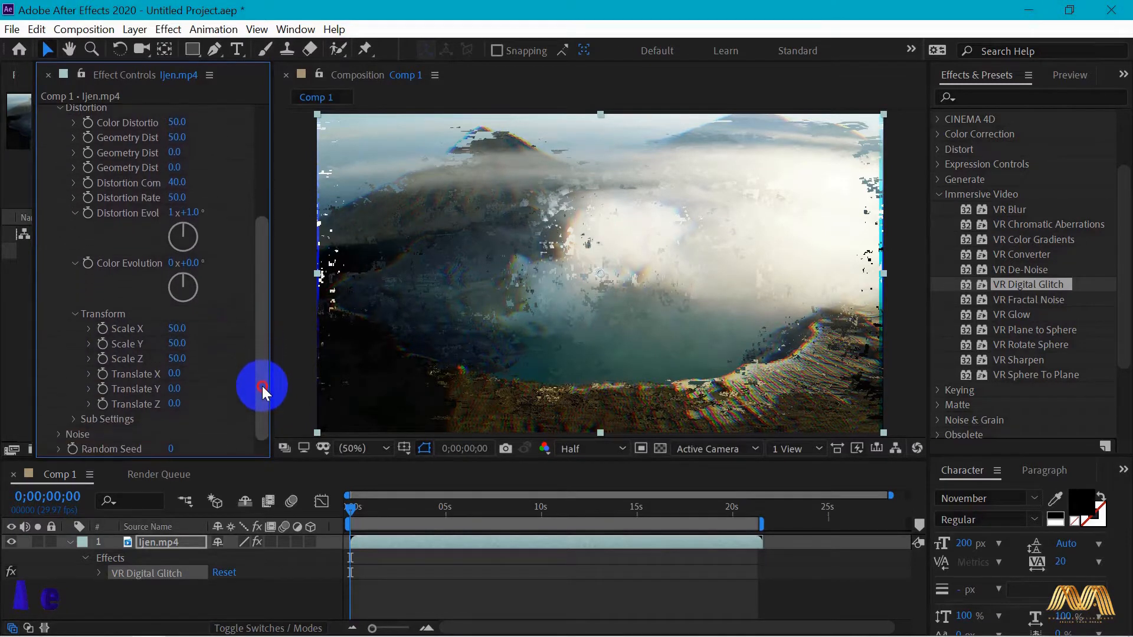
drag(172, 329, 255, 344)
drag(254, 344, 234, 344)
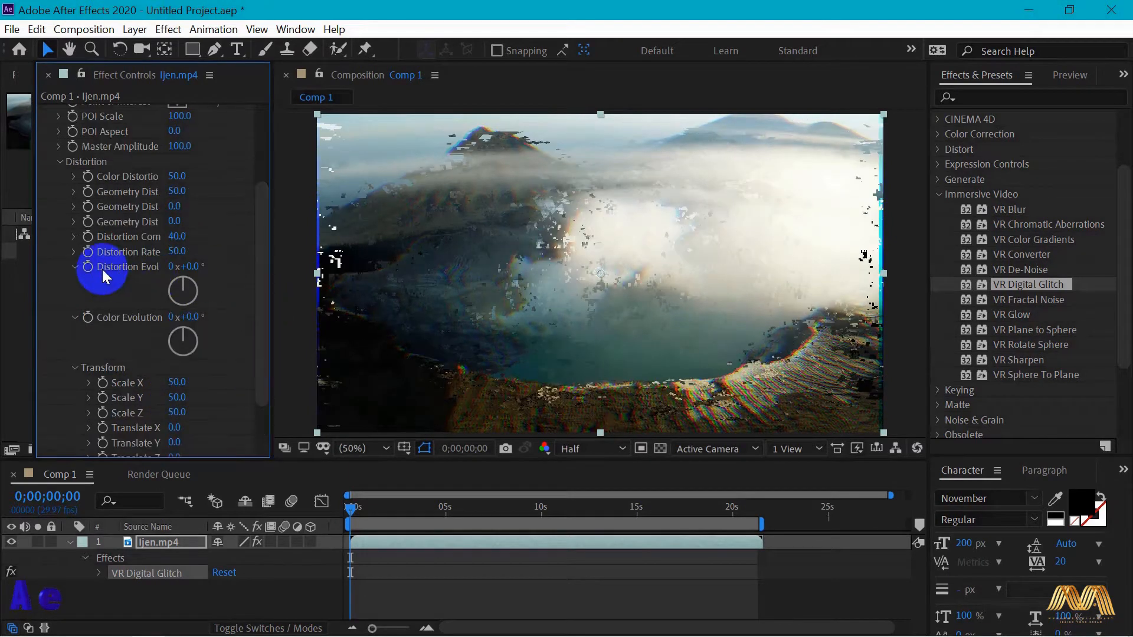
- Keyframe Distortion Evolution from 0x+0.0° at the start of the composition to 3x+167.0° at 0;00;01;09
click(86, 267)
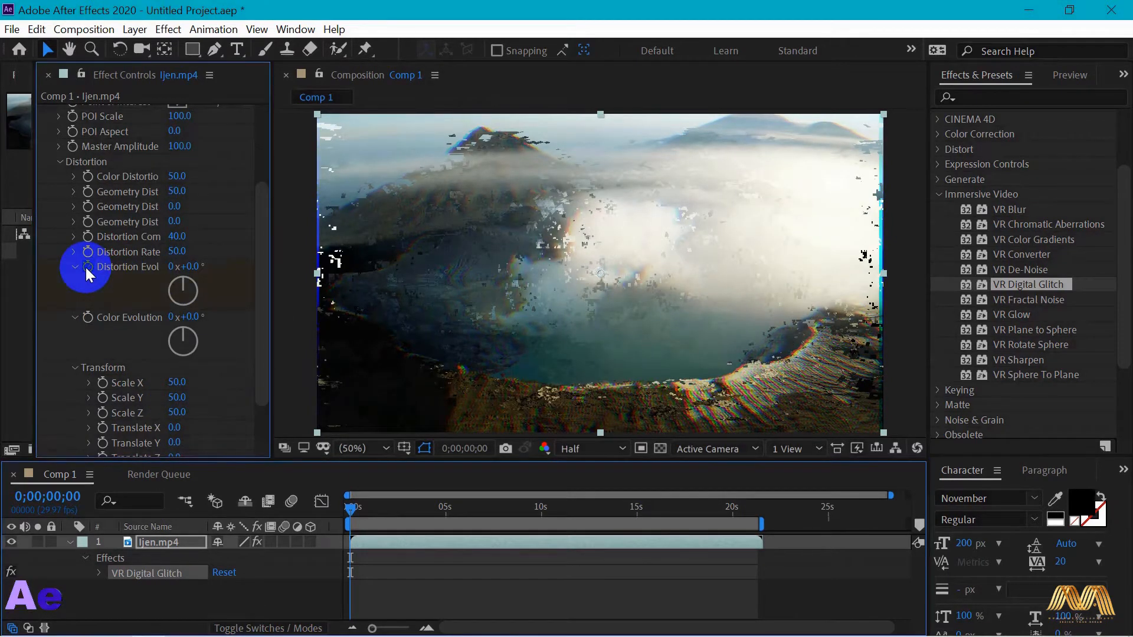
click(154, 539)
key(u)
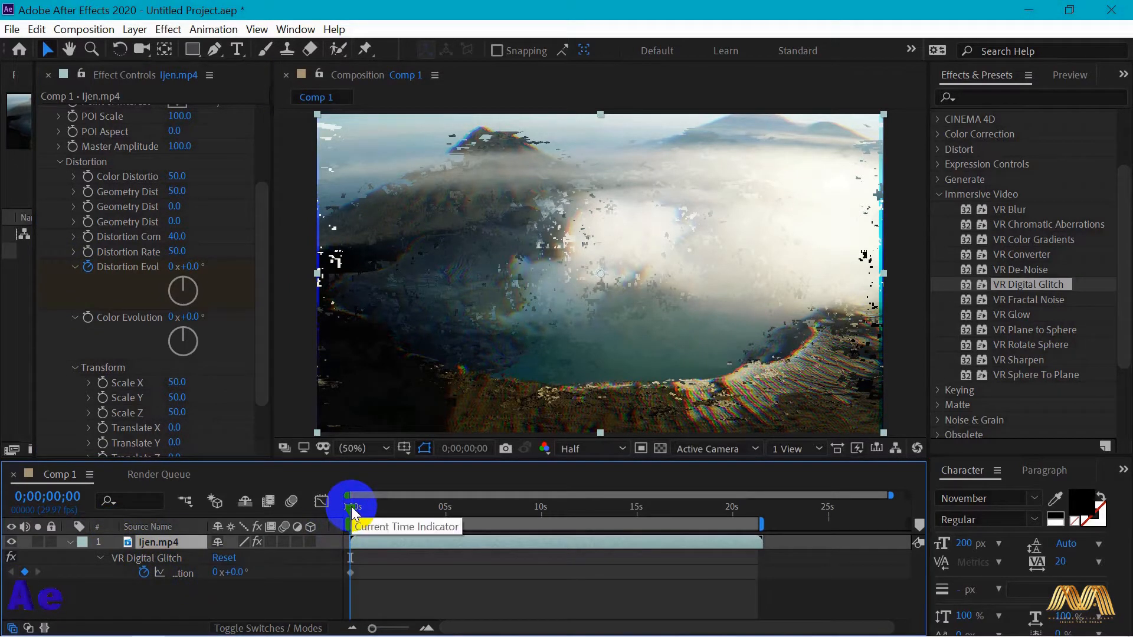
drag(351, 511, 375, 507)
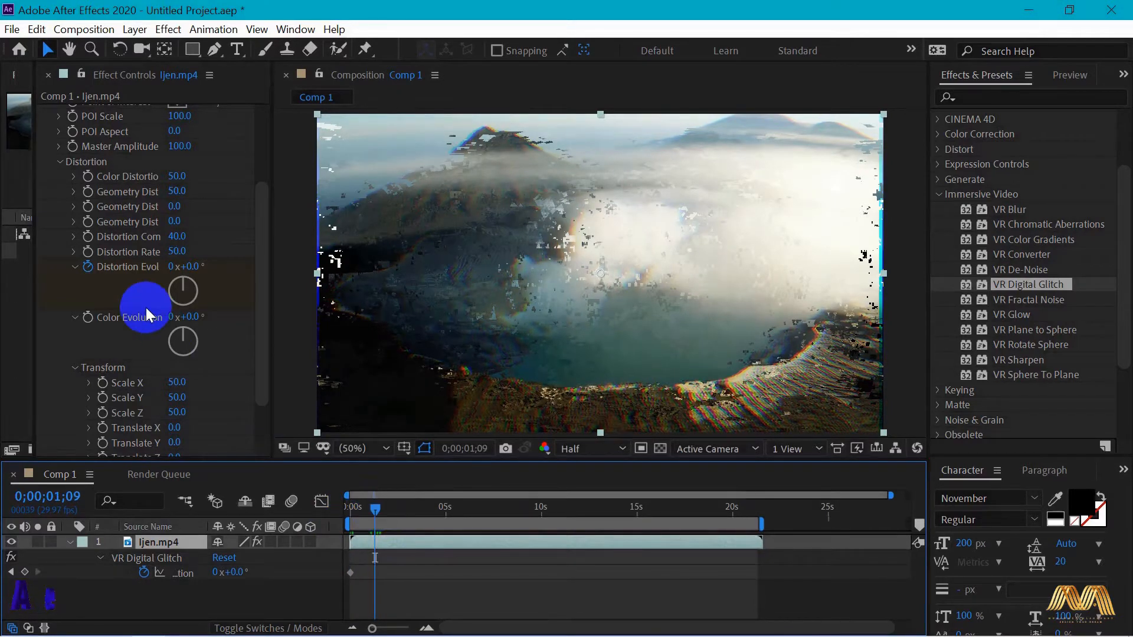
drag(182, 278, 204, 448)
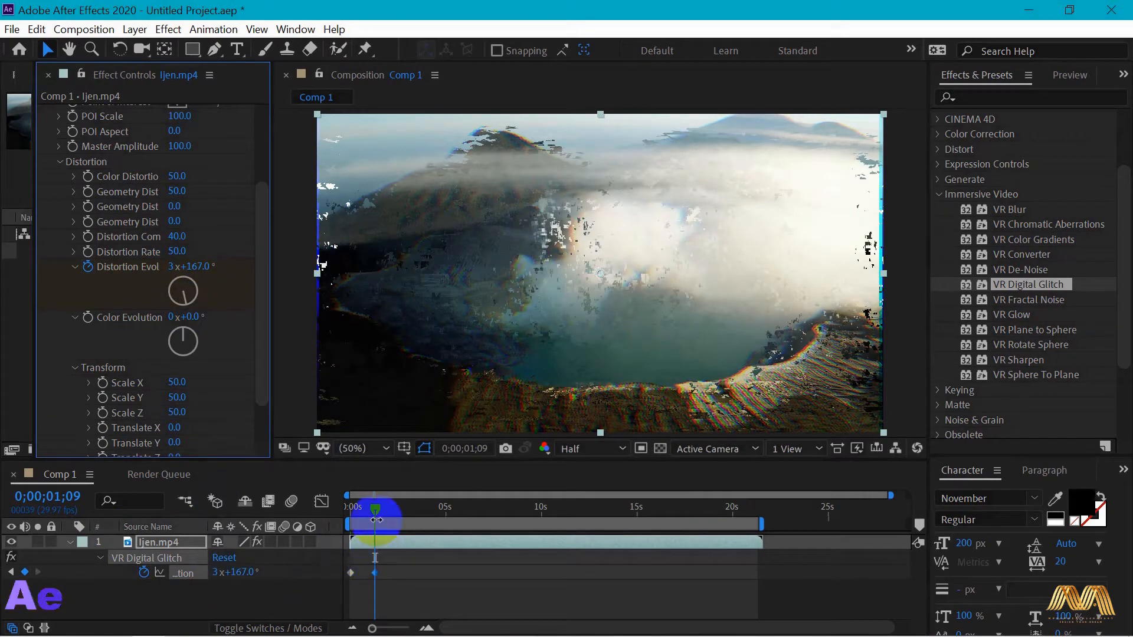
- Keyframe the distortion's Scale X from 50 at the start to 100 at 0;00;01;09, then return the playhead to the start
drag(375, 509, 343, 508)
scroll(147, 335, down, 3)
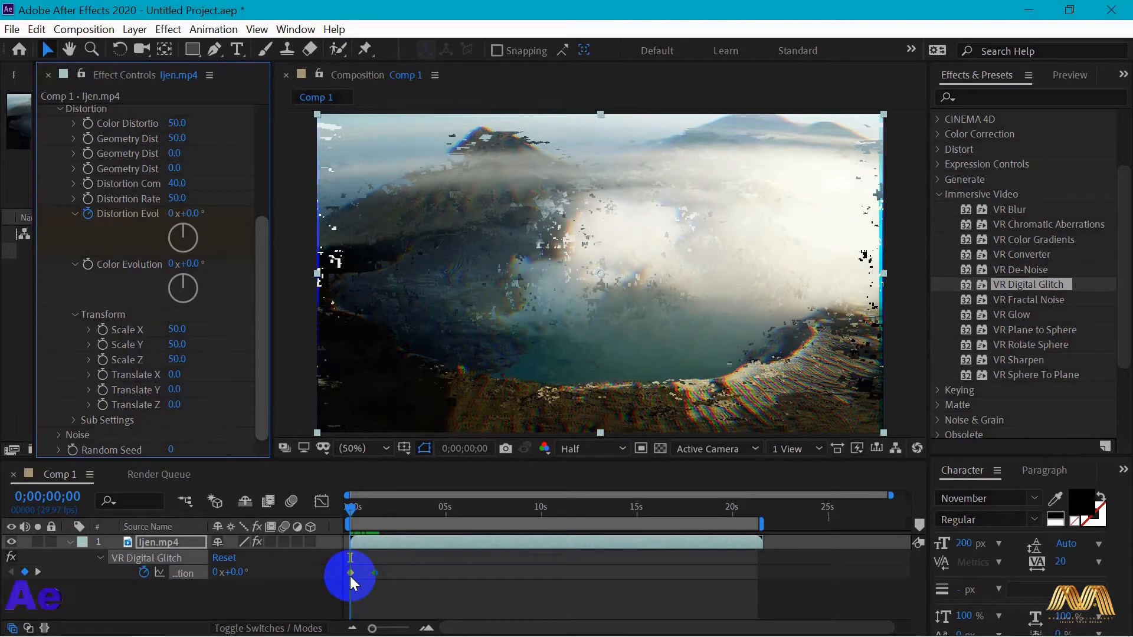
click(102, 329)
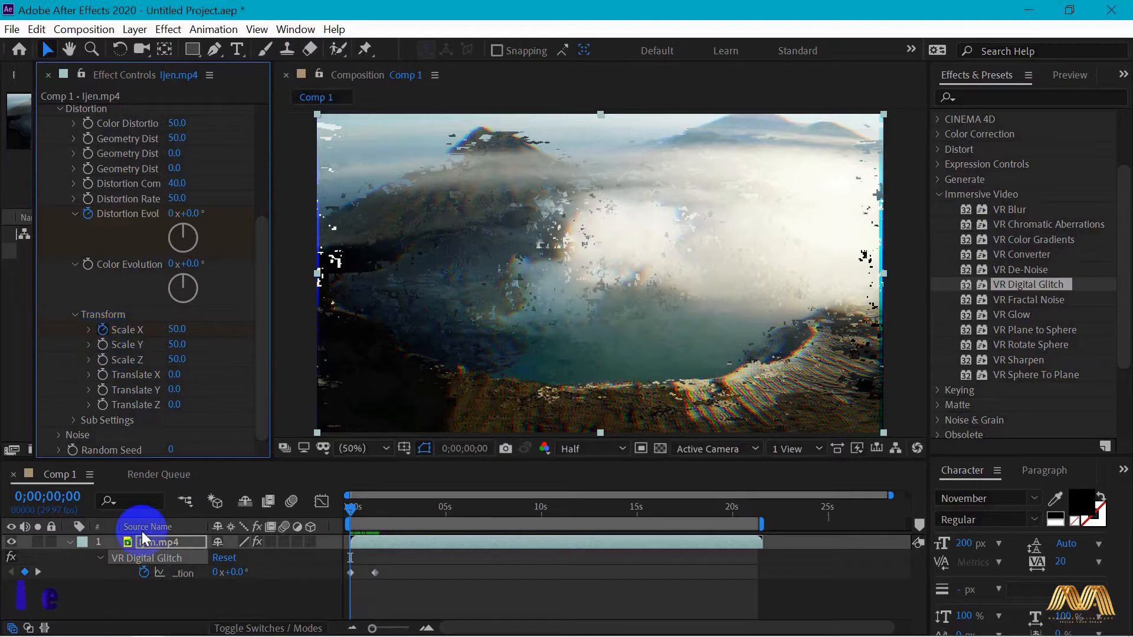
key(u)
key(u)
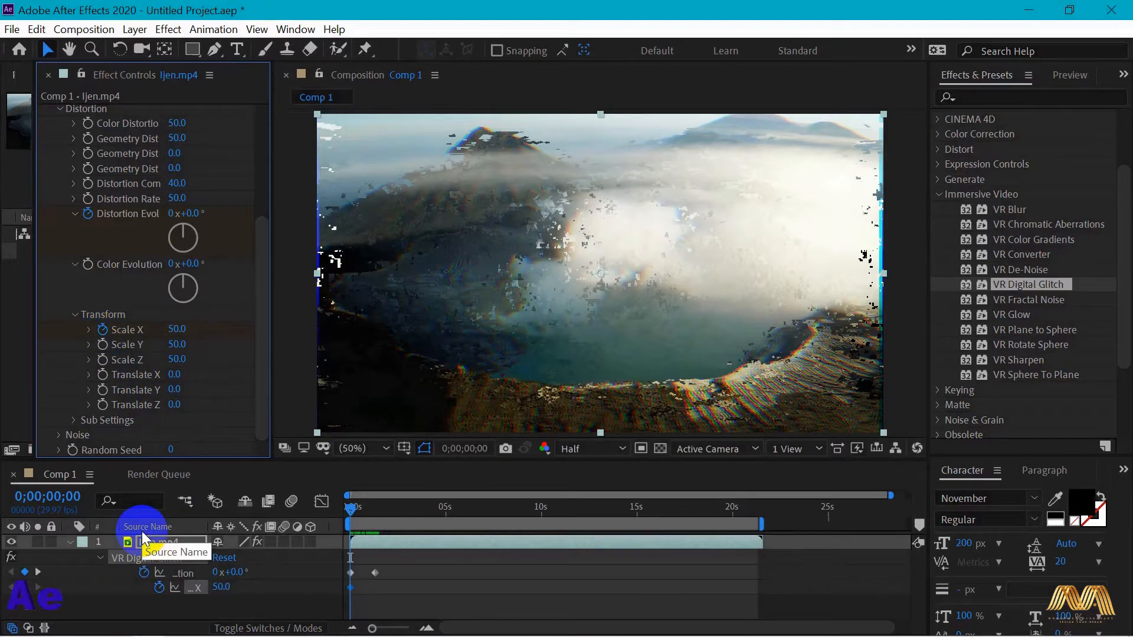
click(37, 572)
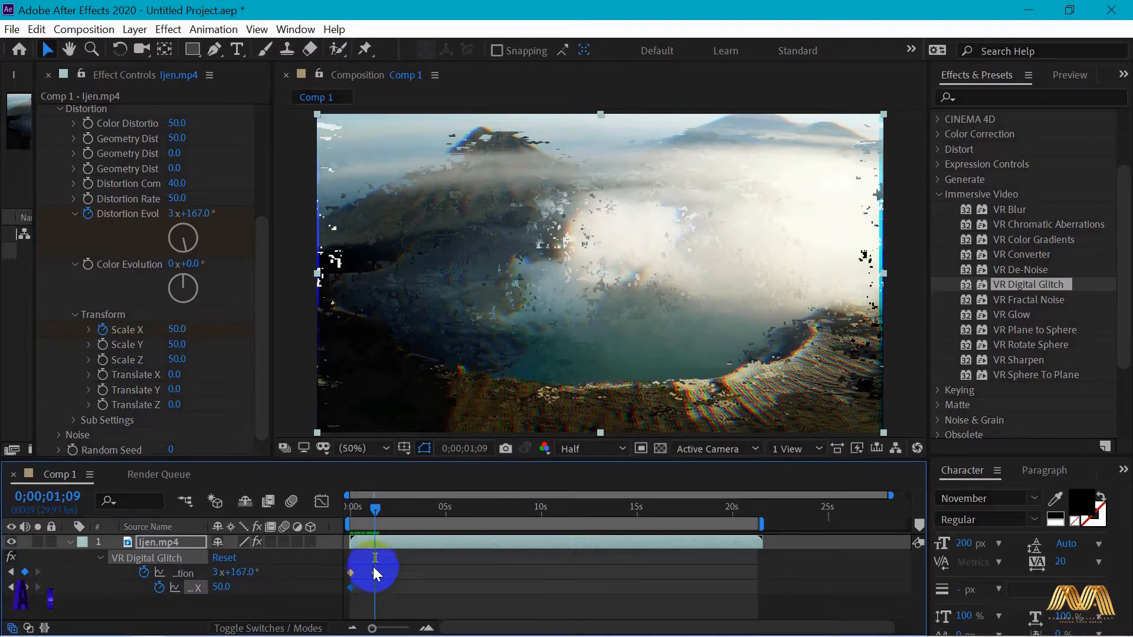
drag(175, 329, 226, 329)
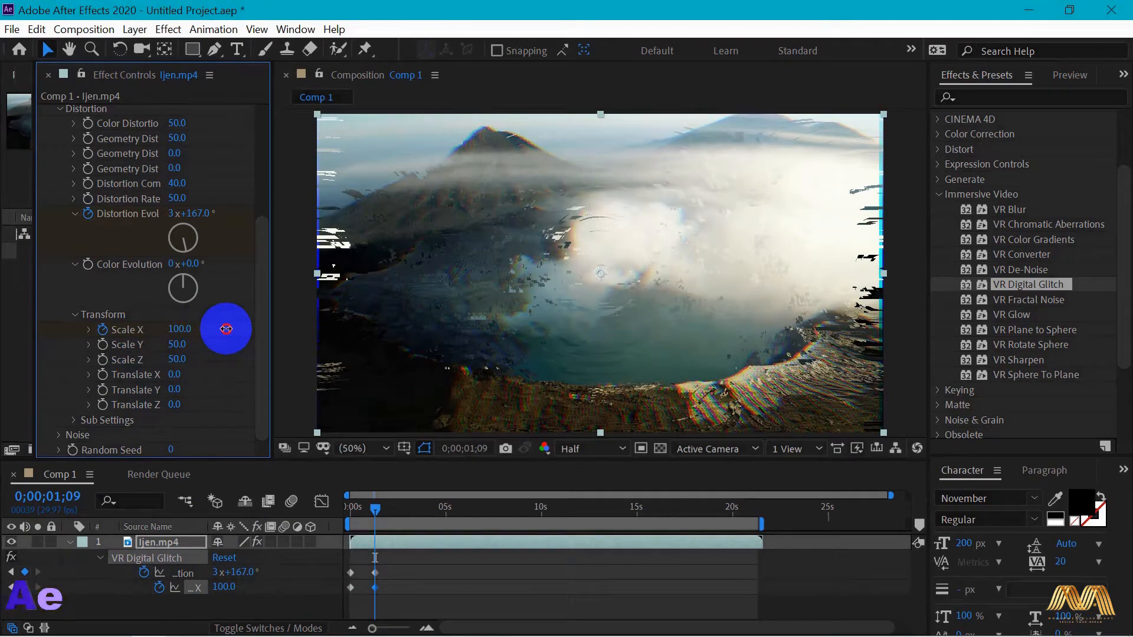
click(375, 589)
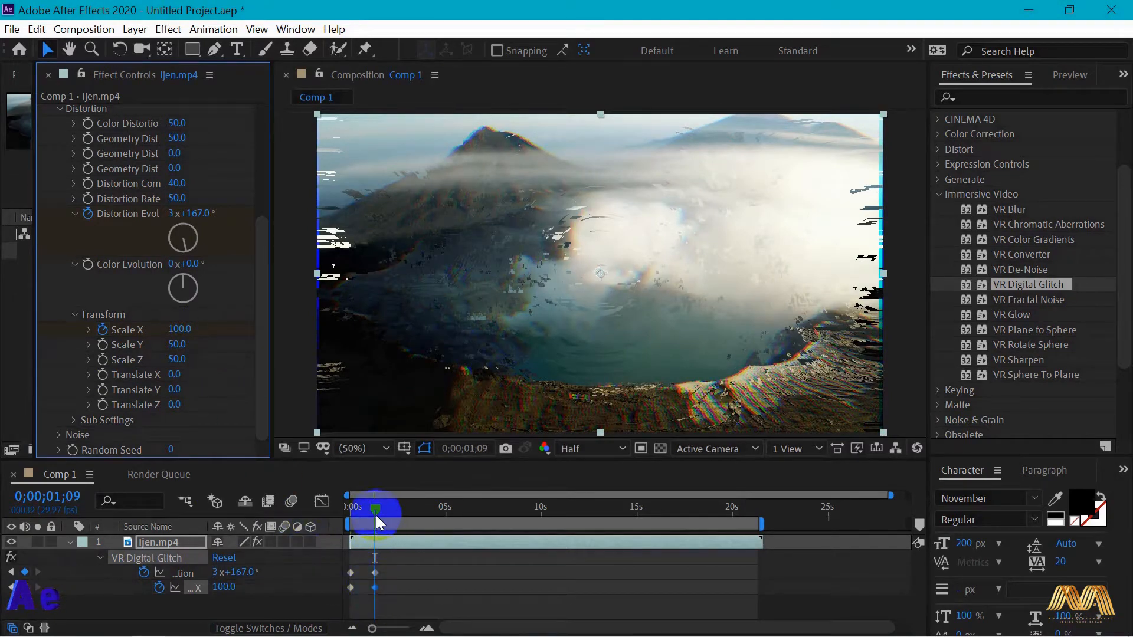
drag(376, 505, 346, 506)
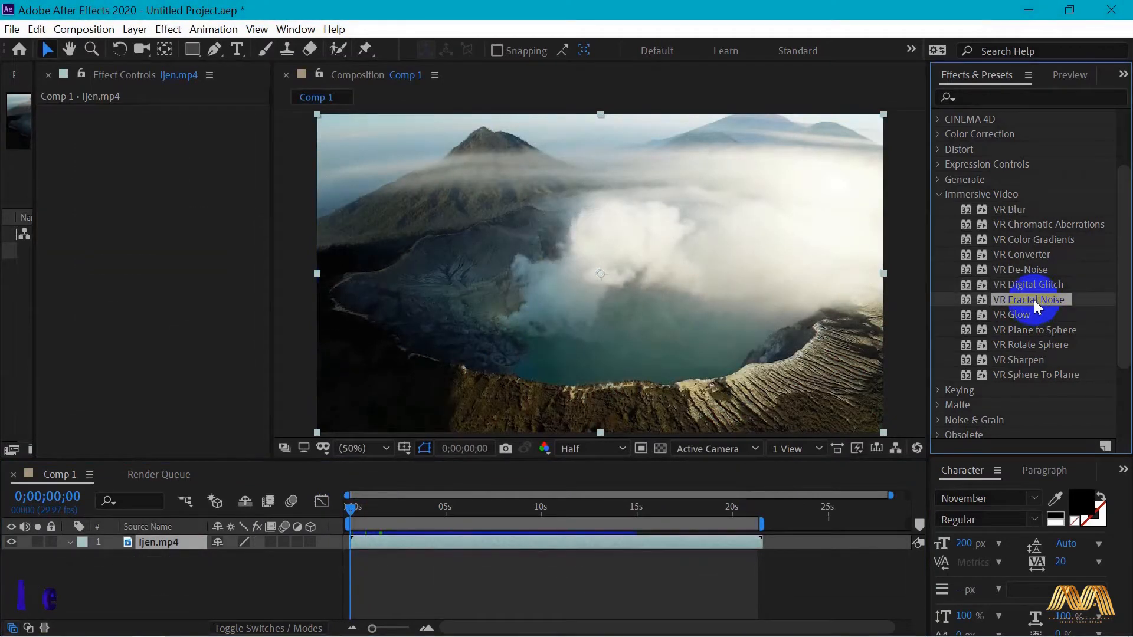
- Apply VR Fractal Noise to the Ijen.mp4 footage and set its Blending Mode to Multiply
drag(1041, 300, 570, 239)
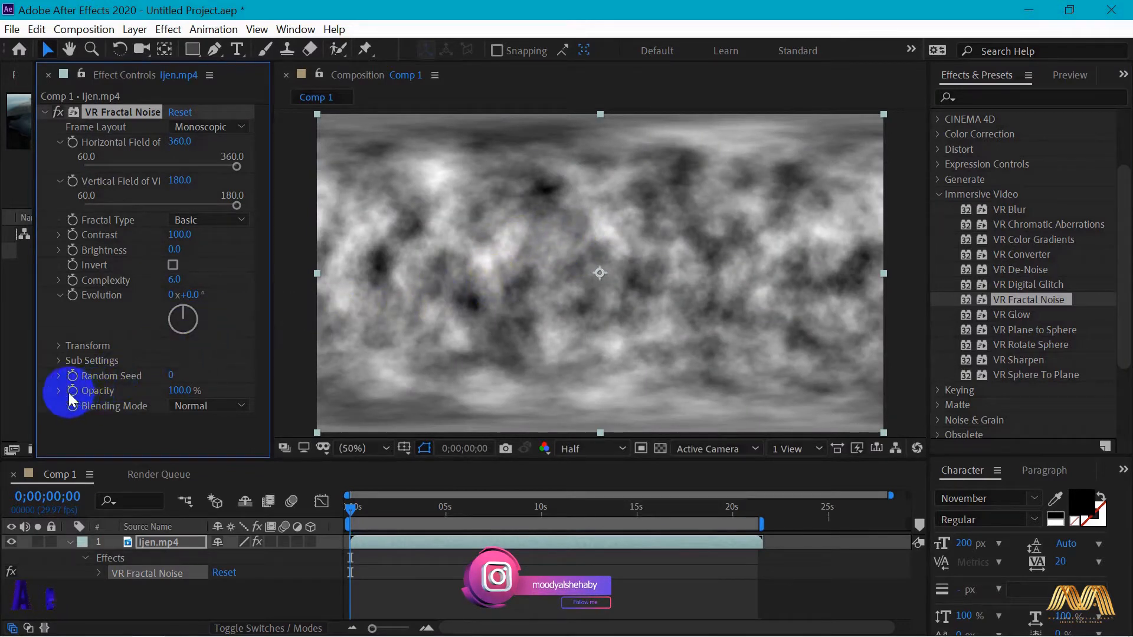
drag(166, 391, 201, 385)
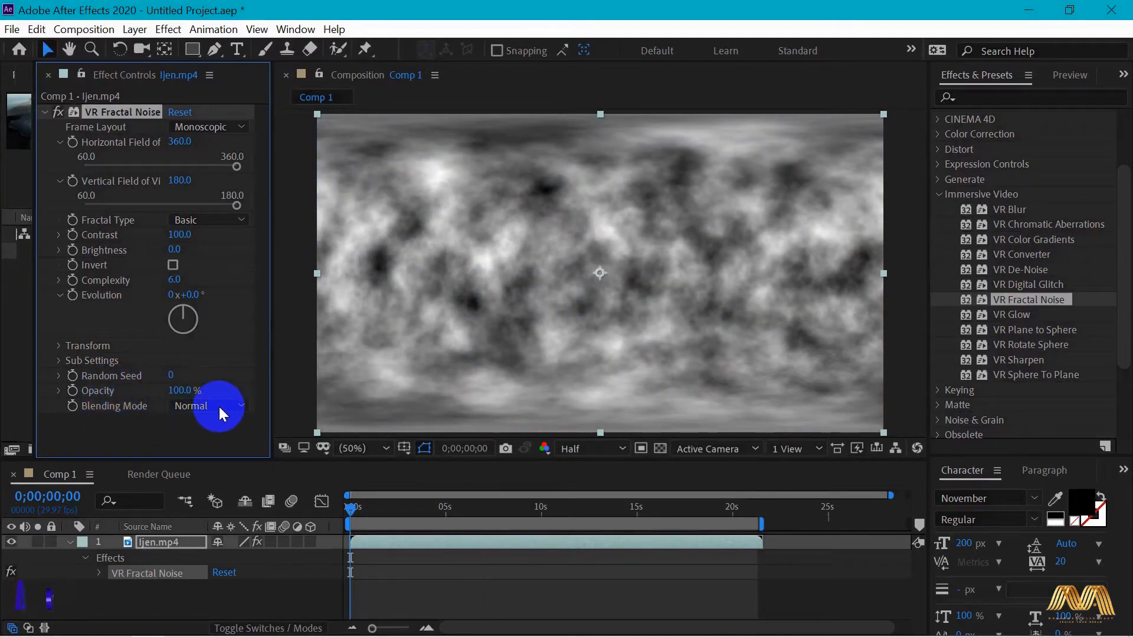
click(218, 405)
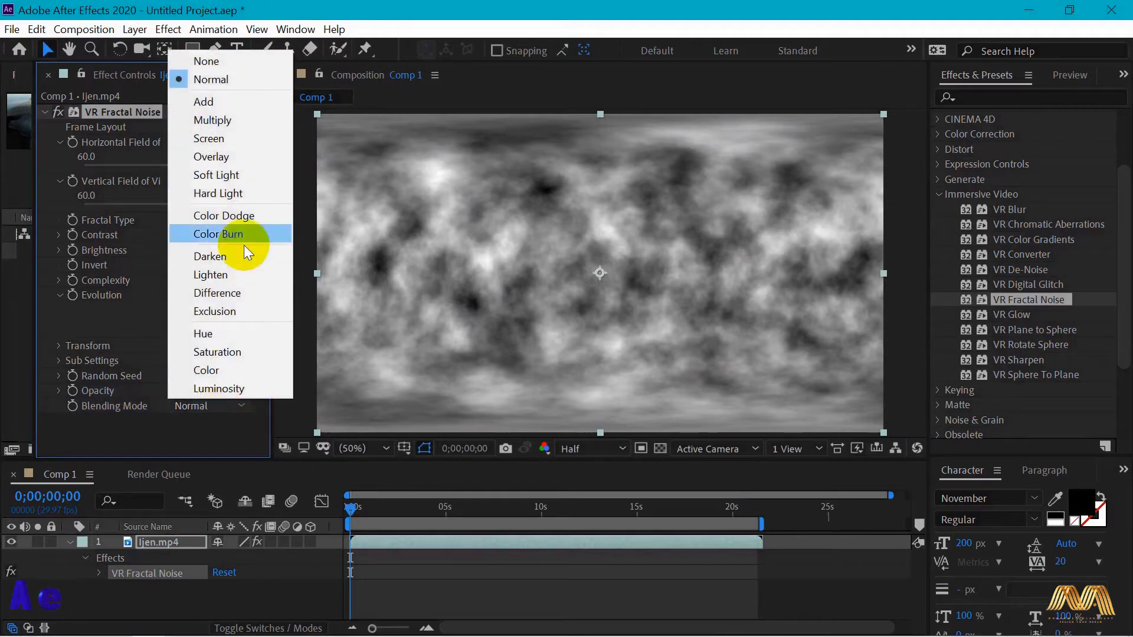
click(259, 120)
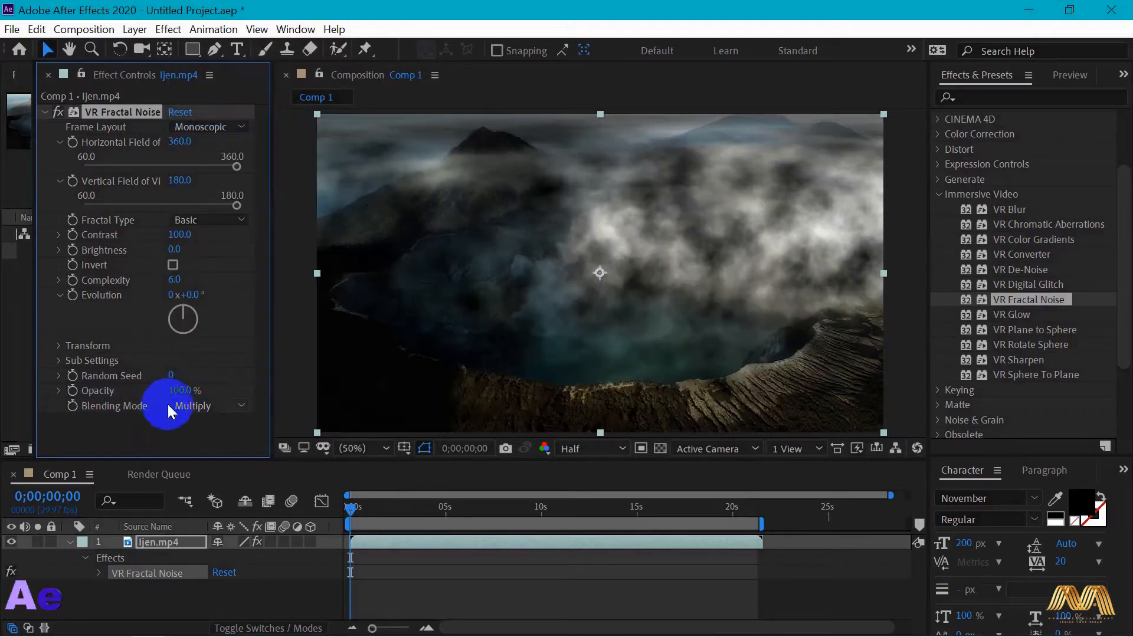
- Lower the VR Fractal Noise opacity to 88% and change its Evolution angle
drag(174, 390, 164, 391)
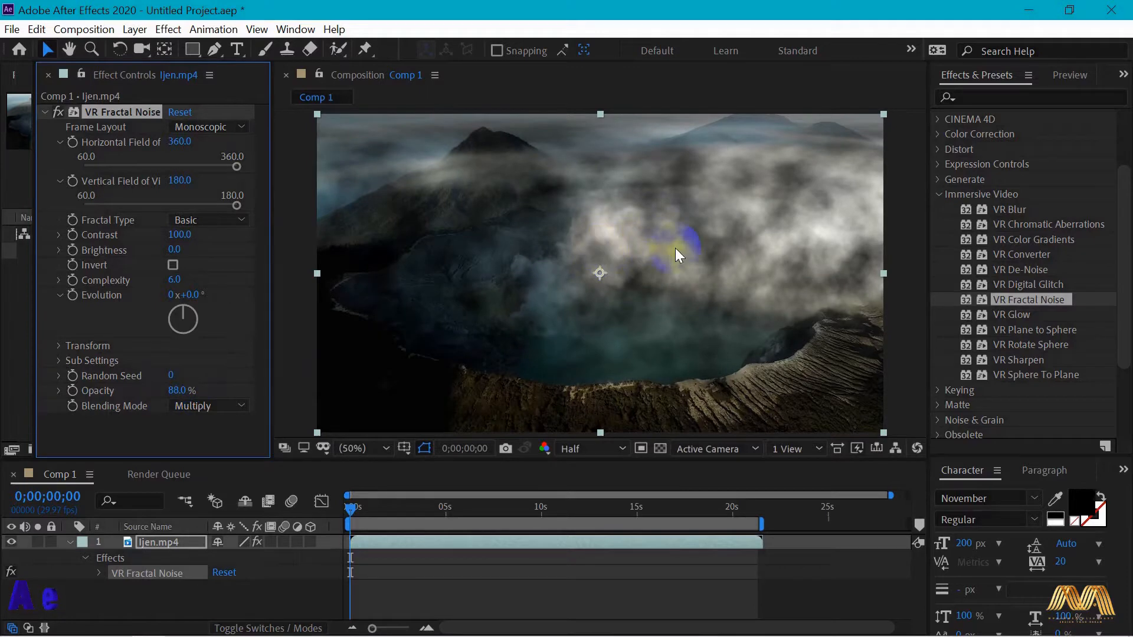
drag(182, 308, 206, 306)
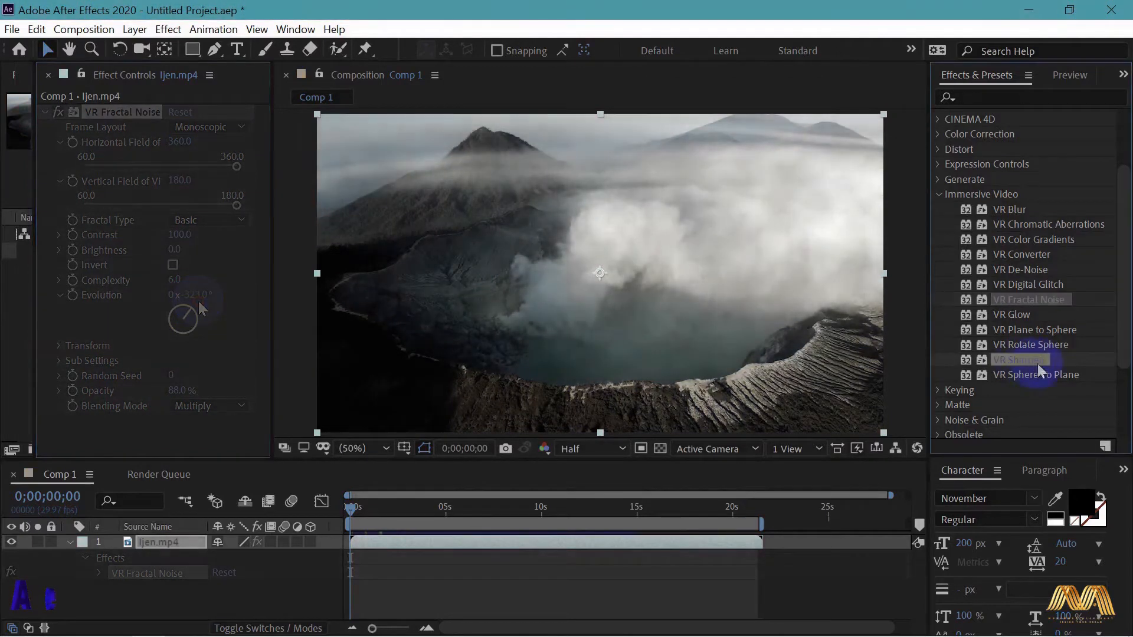
- Apply VR Sharpen to the Ijen.mp4 footage and increase its Sharpen Amount
click(1034, 362)
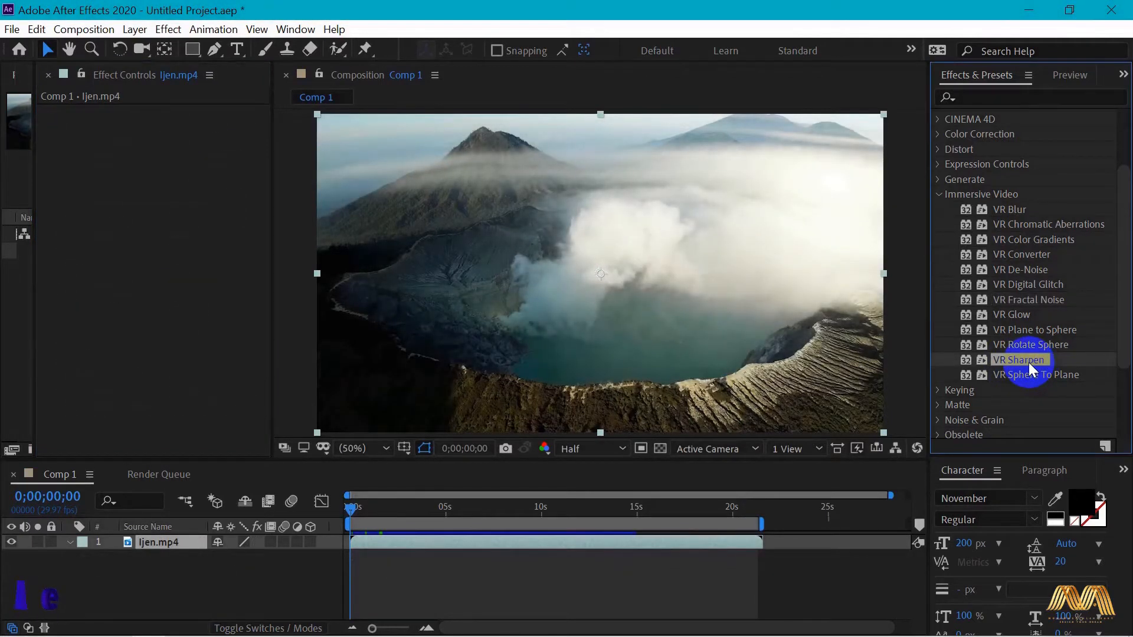
drag(1027, 361, 647, 307)
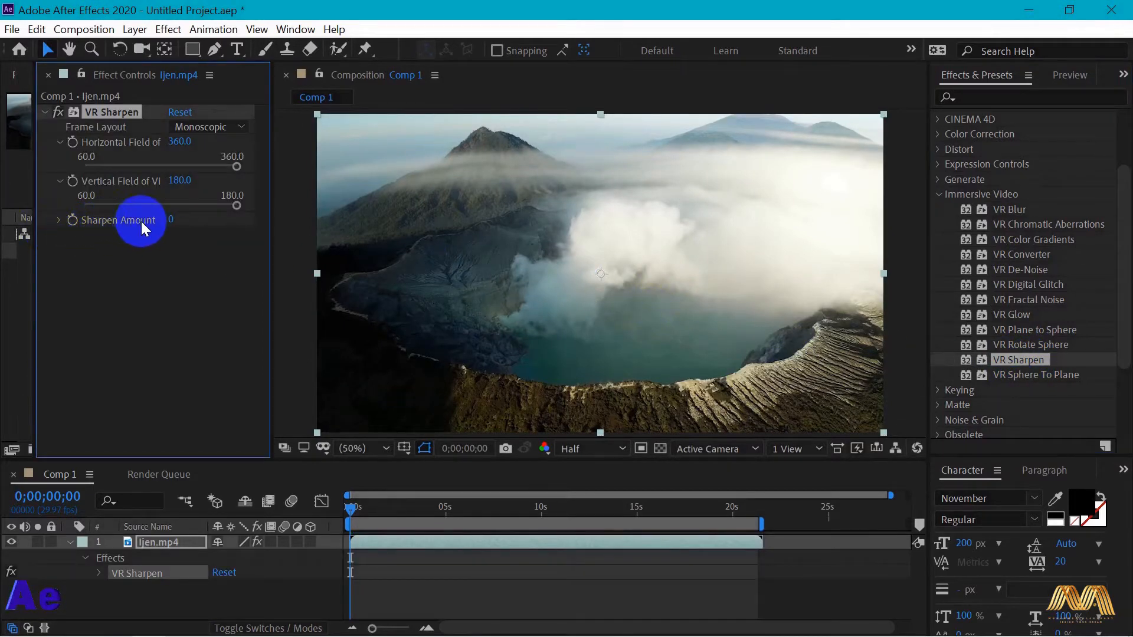
click(60, 220)
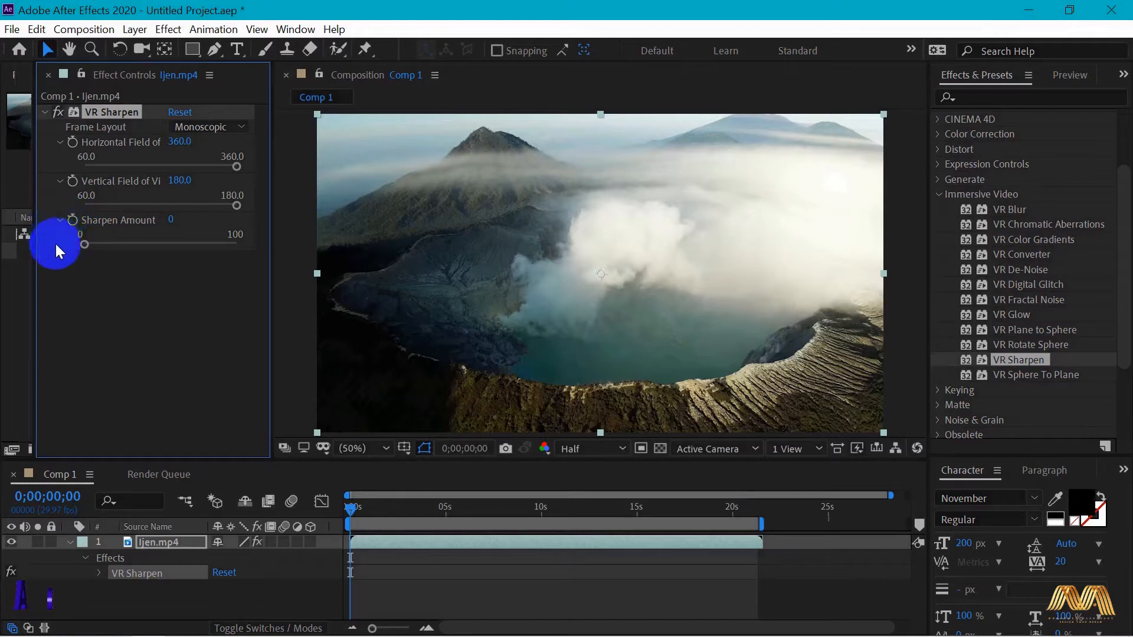
drag(84, 245, 137, 245)
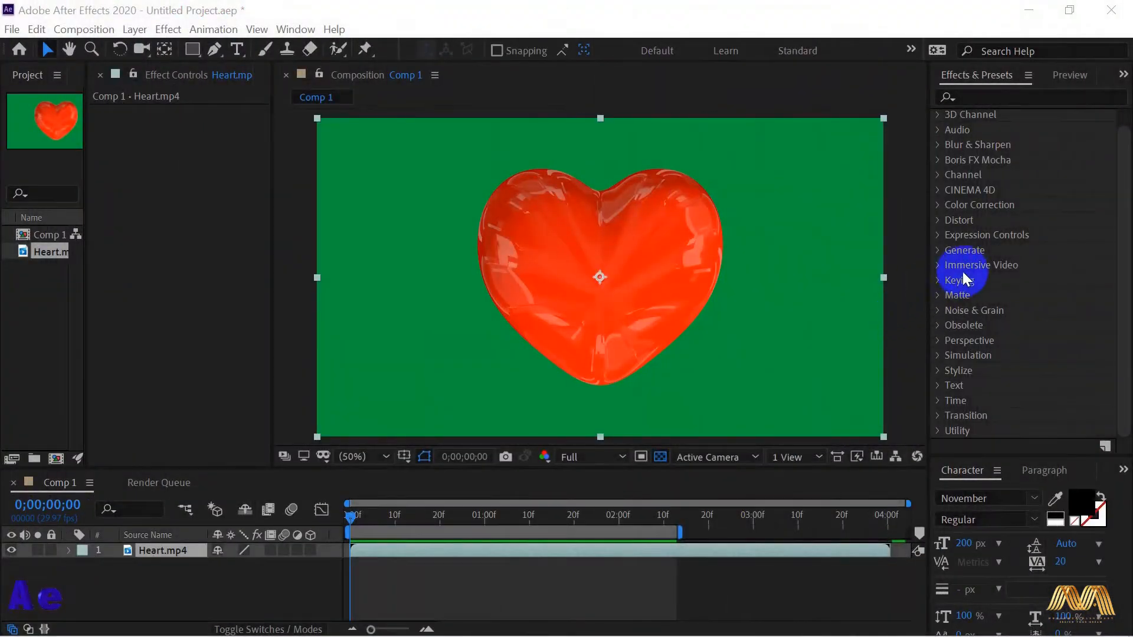
- Apply Keylight (1.2) from the Keying effects to the Heart.mp4 footage and keep its View on Final Result
click(940, 282)
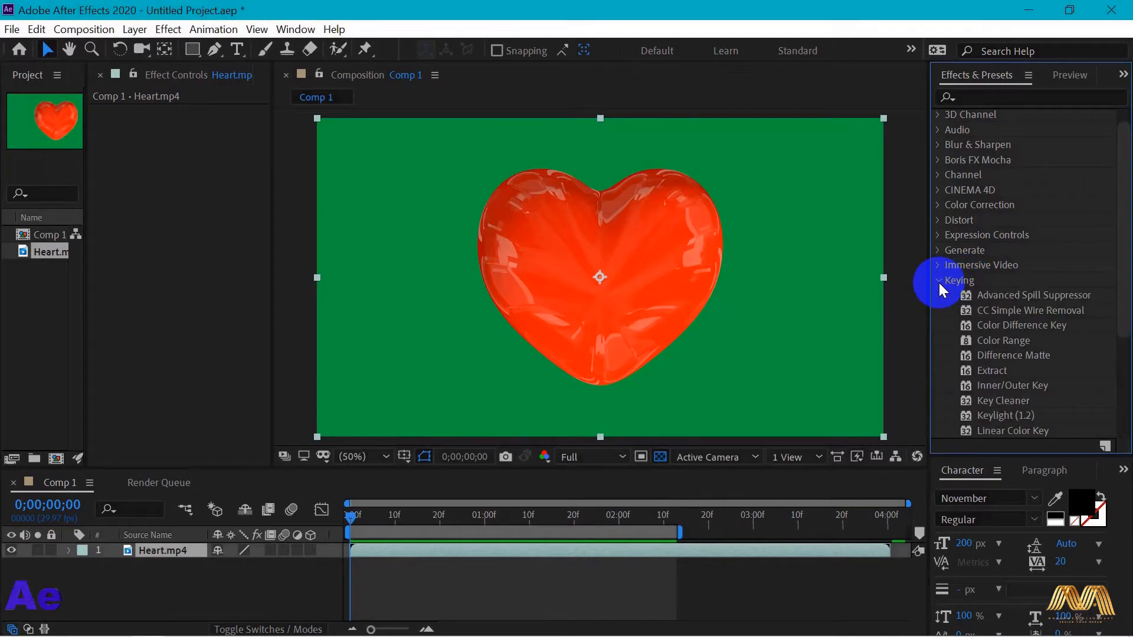
scroll(1125, 321, down, 2)
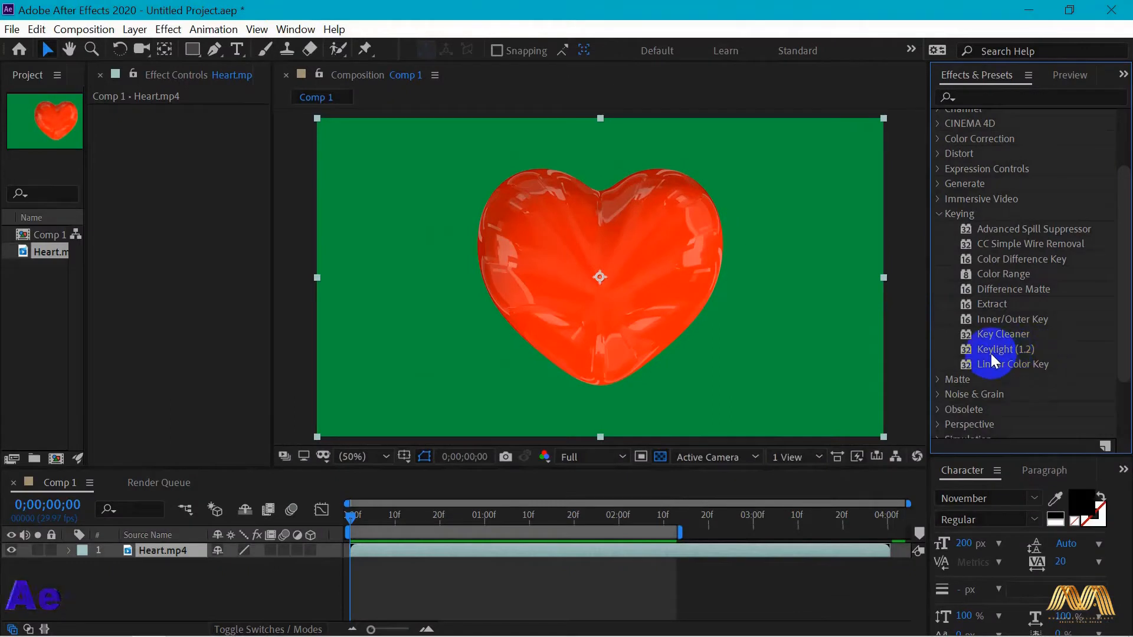
drag(990, 350, 583, 289)
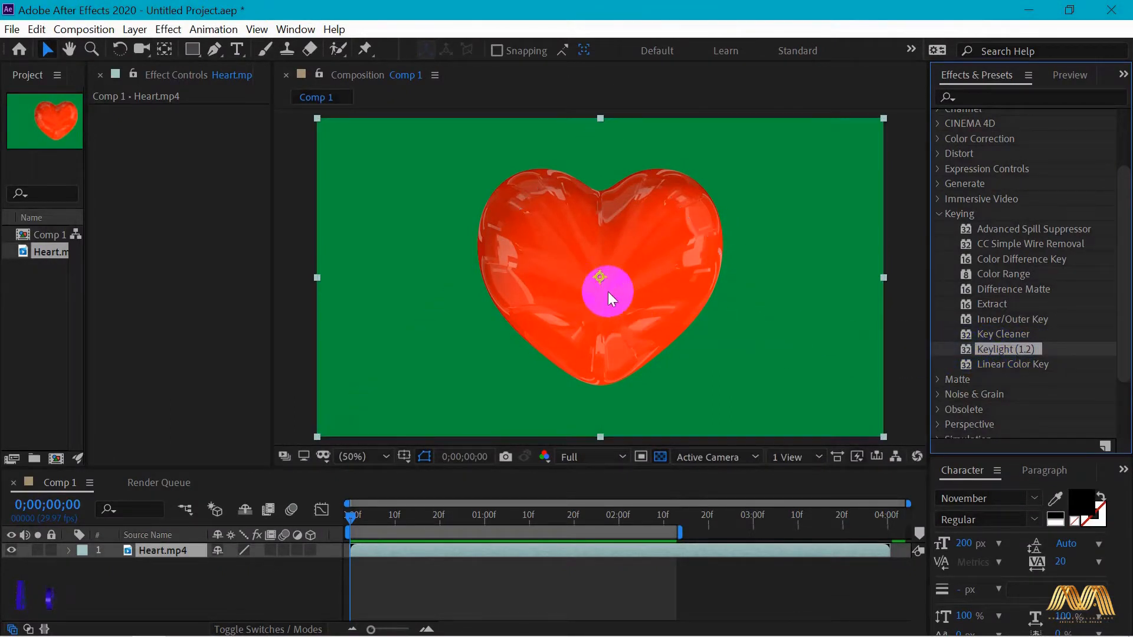
drag(84, 224, 12, 237)
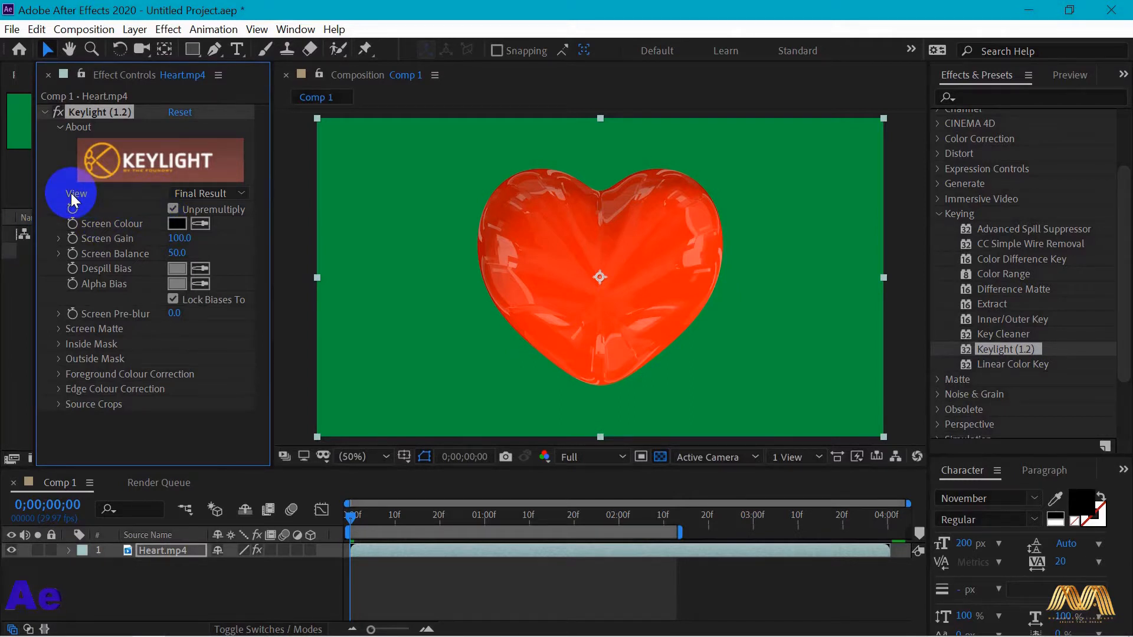
click(234, 195)
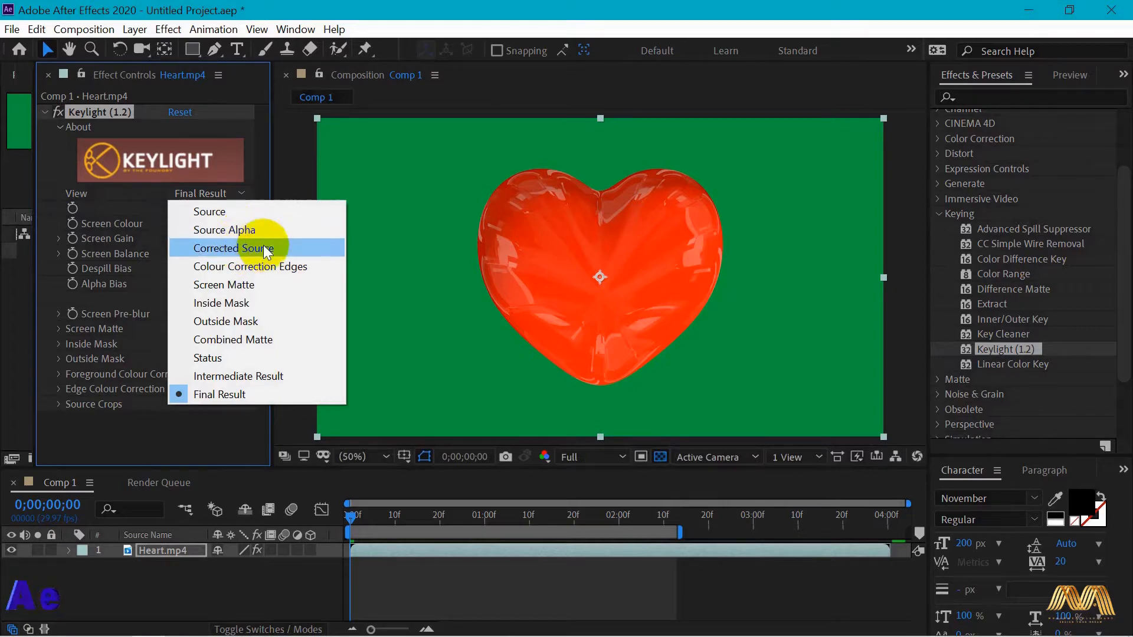
click(256, 394)
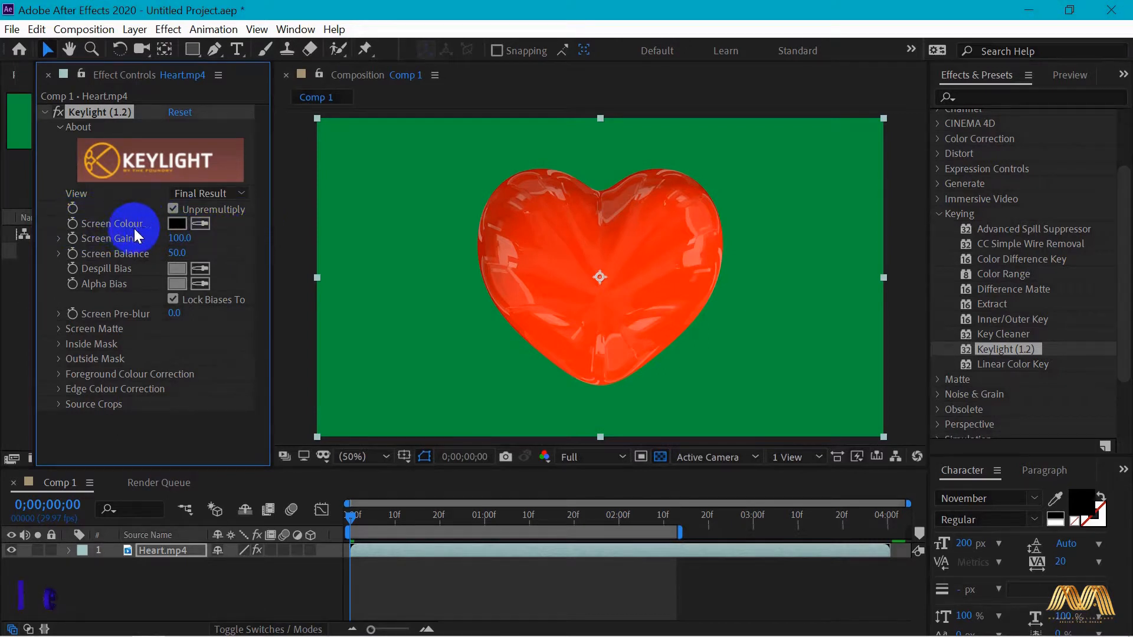
- Set Keylight's Screen Colour to the green 009A3F sampled from the background around the heart
click(178, 223)
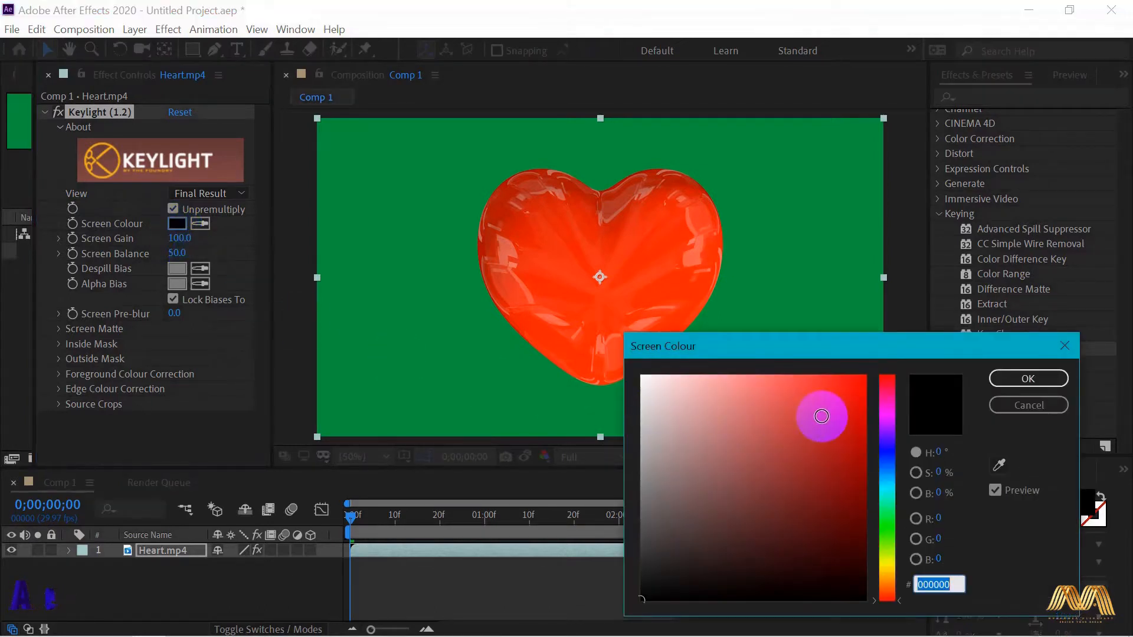
click(725, 436)
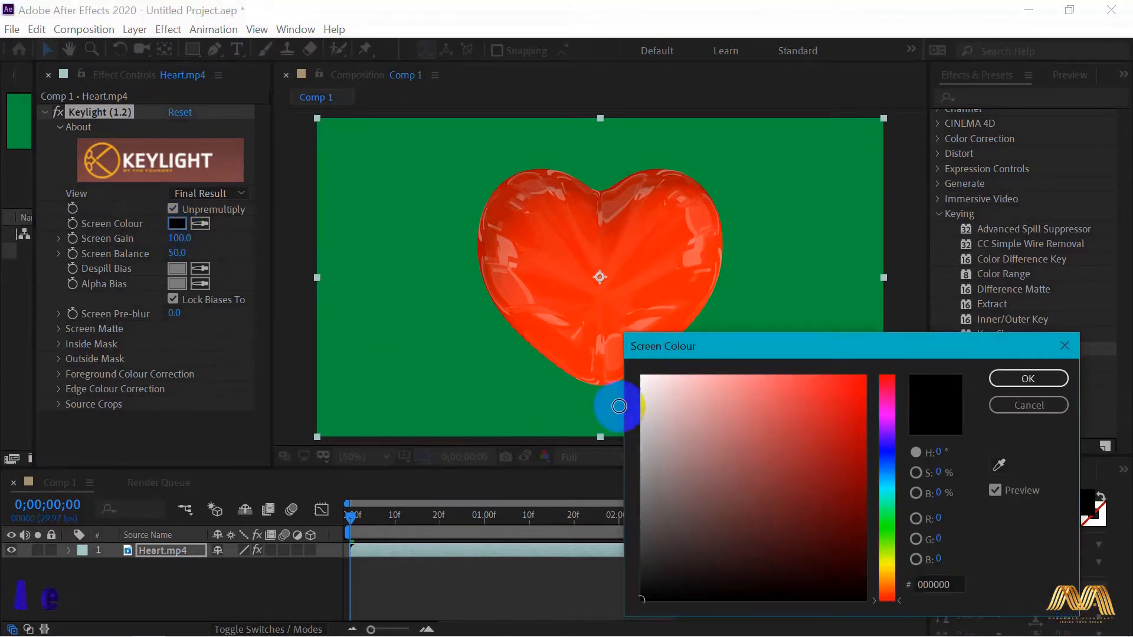
click(1001, 465)
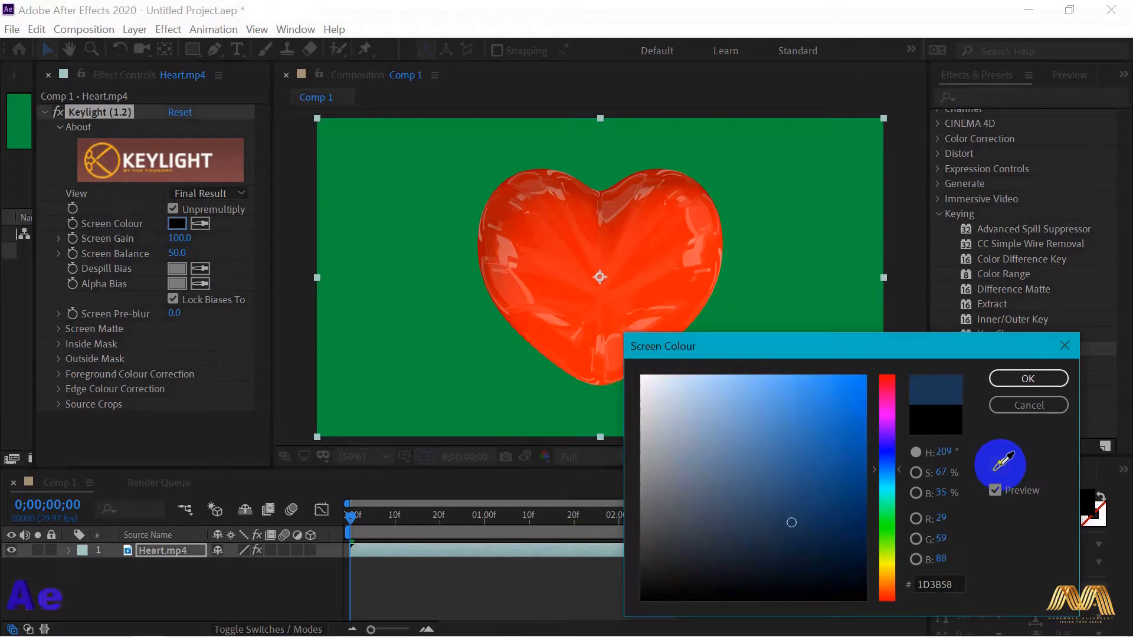
click(835, 277)
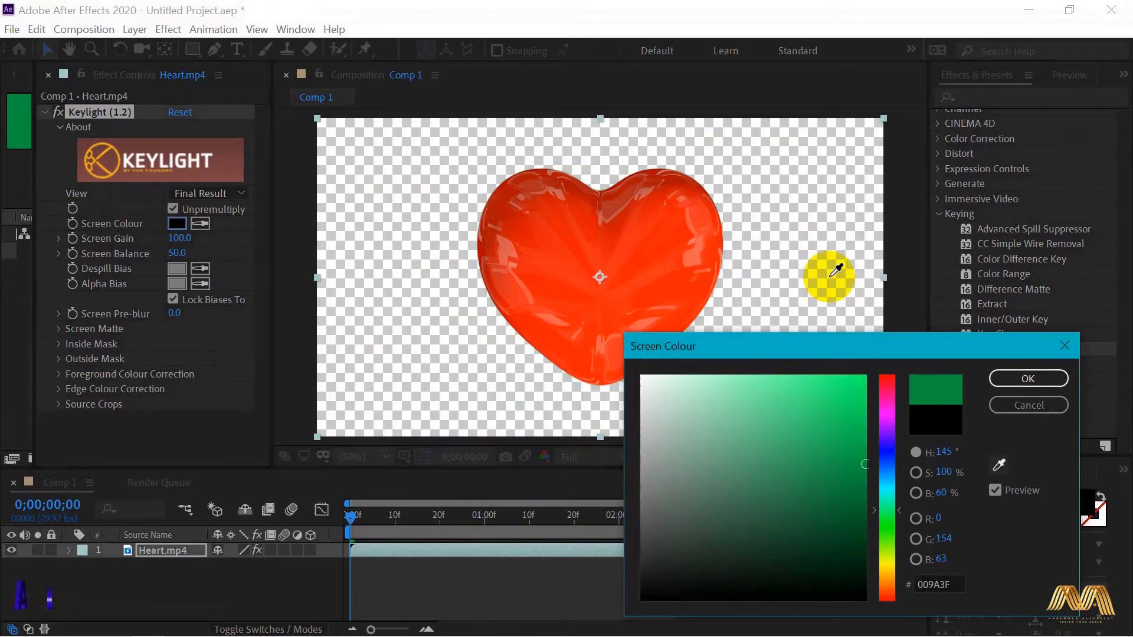
click(1018, 383)
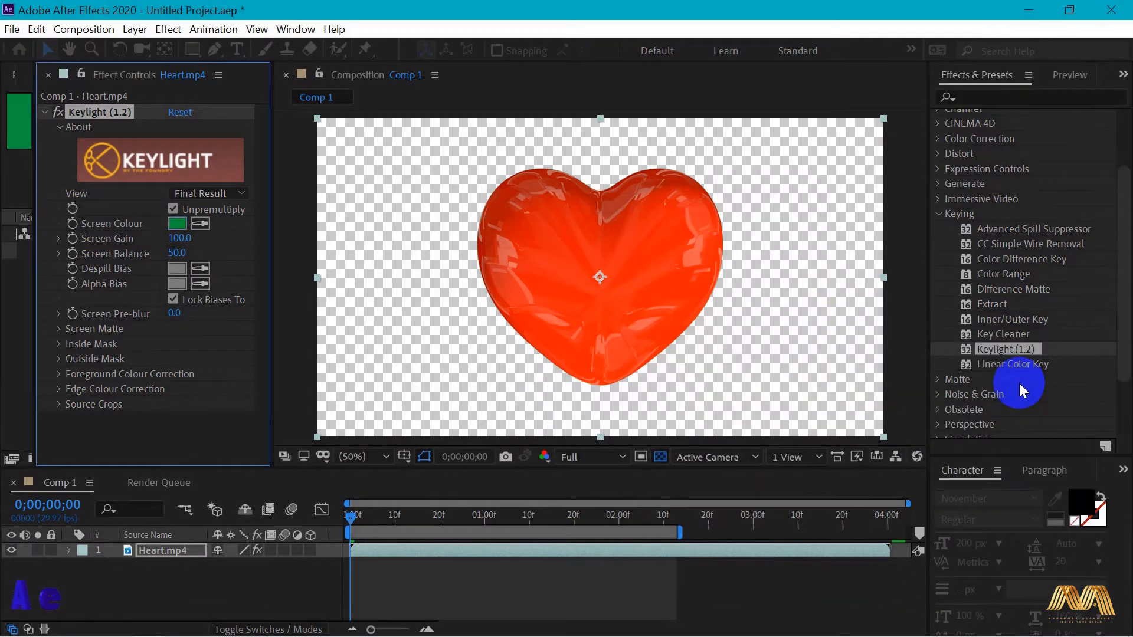
drag(353, 520, 328, 515)
- Raise Keylight's Screen Gain to 403 and try Screen Balance at 96 before lowering it to 0
click(171, 239)
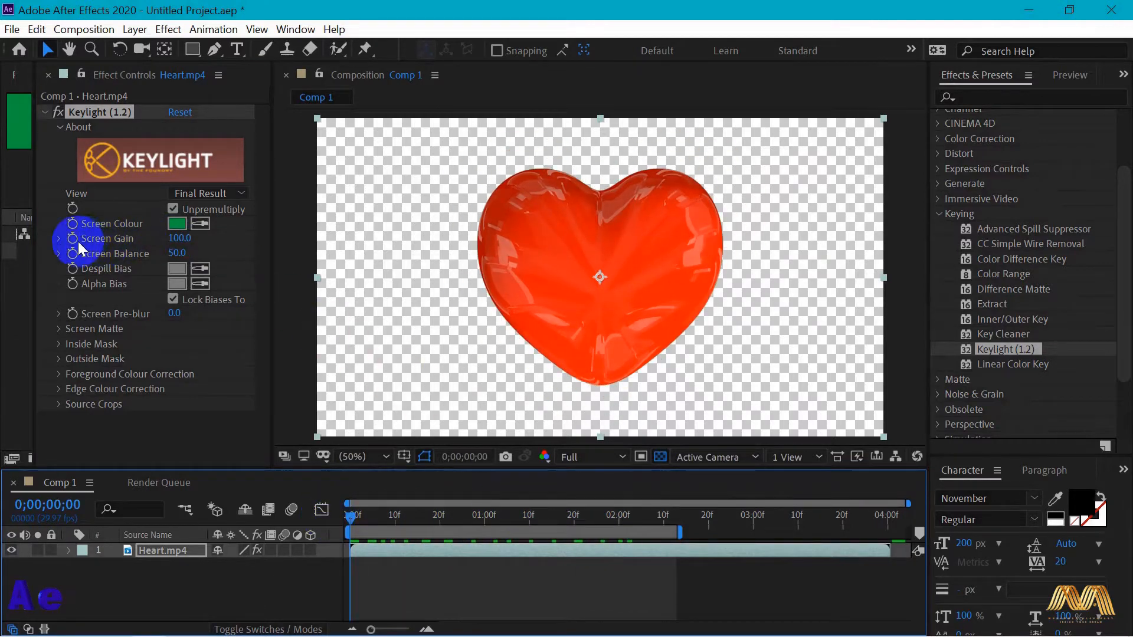
drag(167, 241, 283, 235)
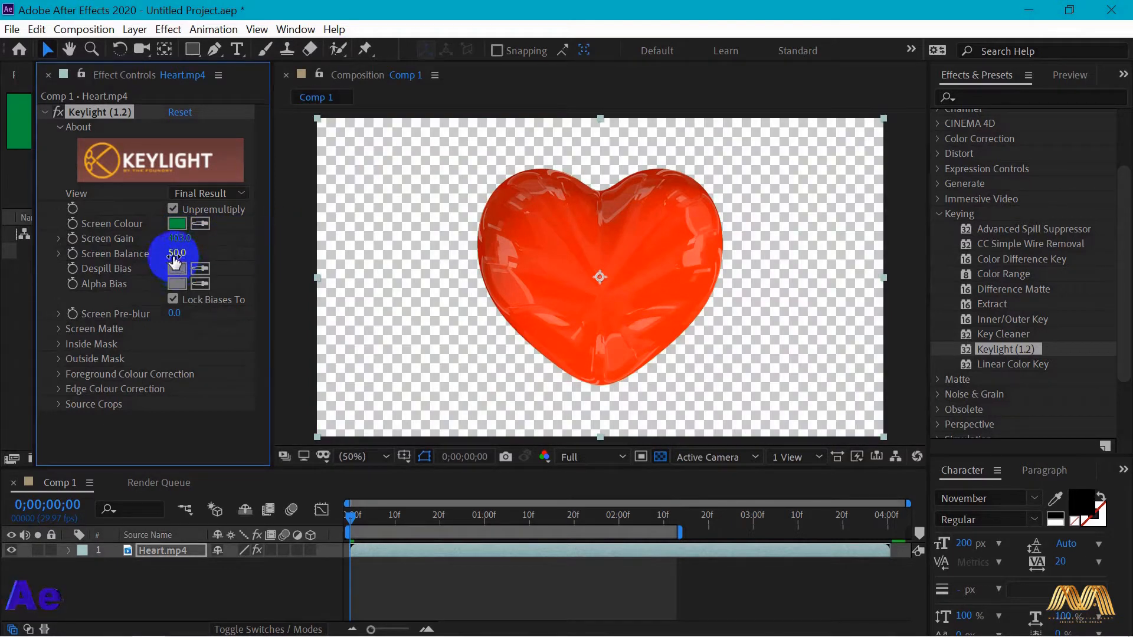
drag(177, 253, 223, 254)
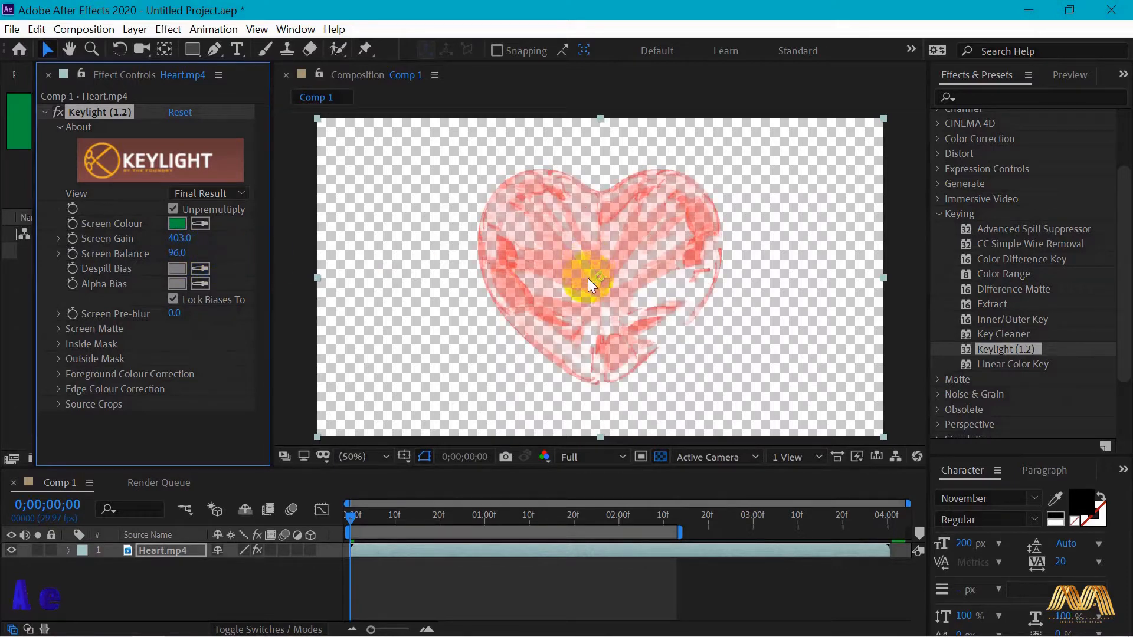
drag(180, 253, 103, 255)
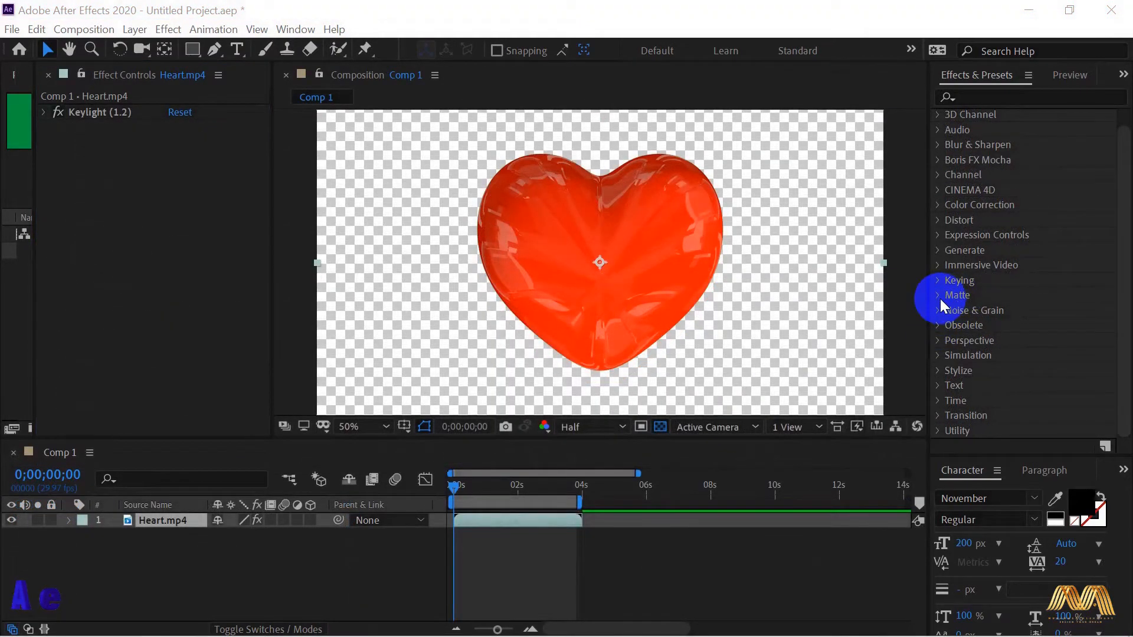
- Apply the Matte Choker effect from the Matte category to the Heart.mp4 footage
click(940, 298)
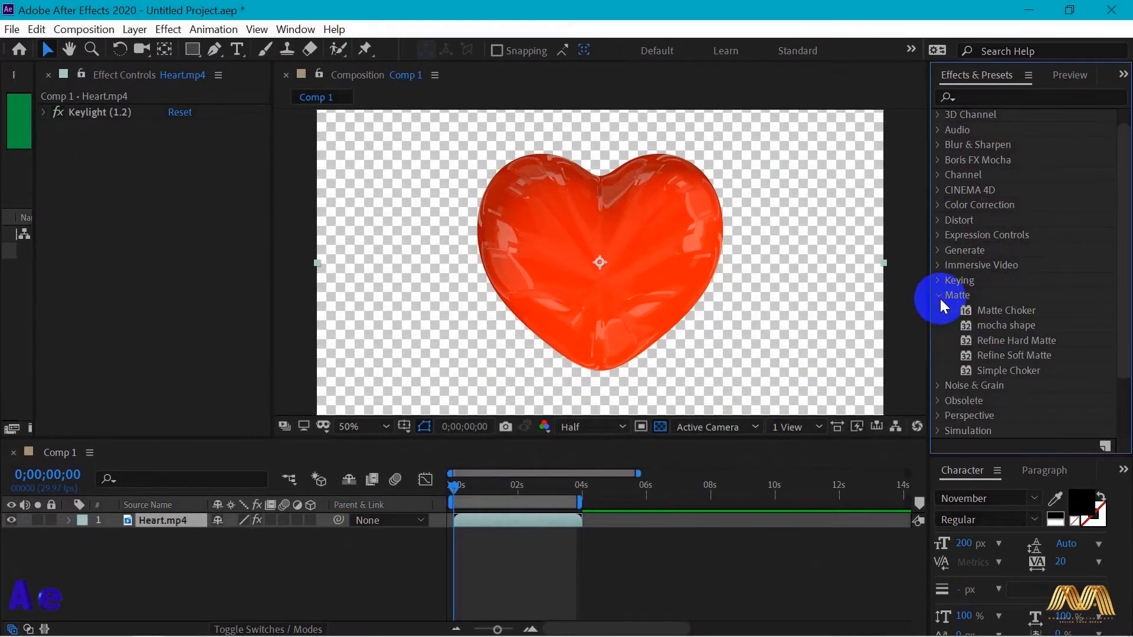
drag(1121, 318, 1126, 356)
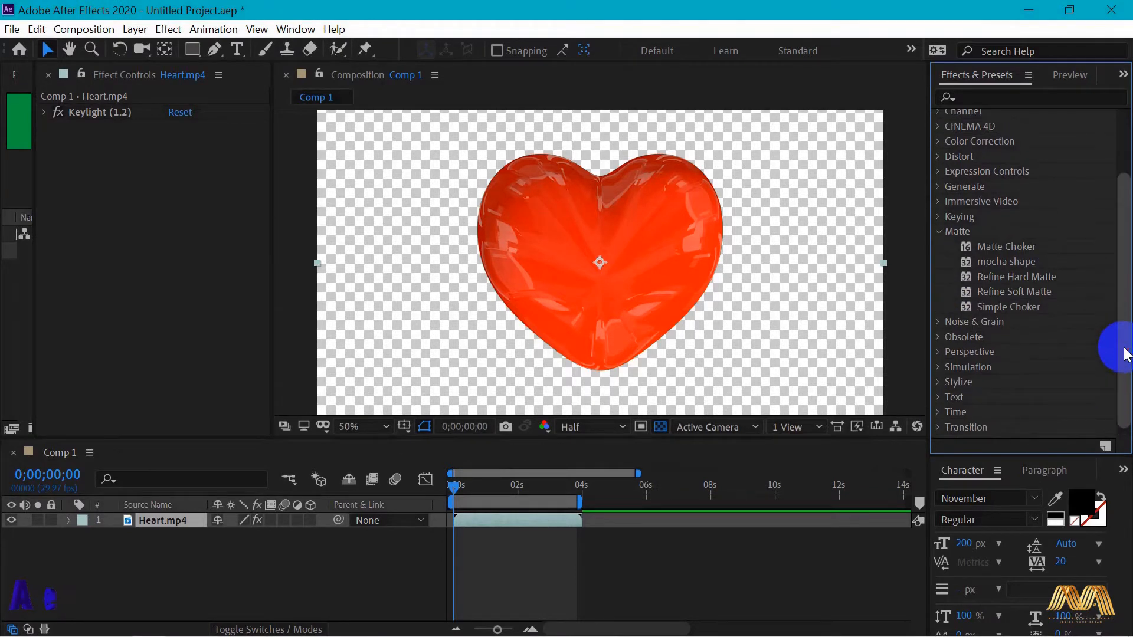
drag(989, 247, 608, 257)
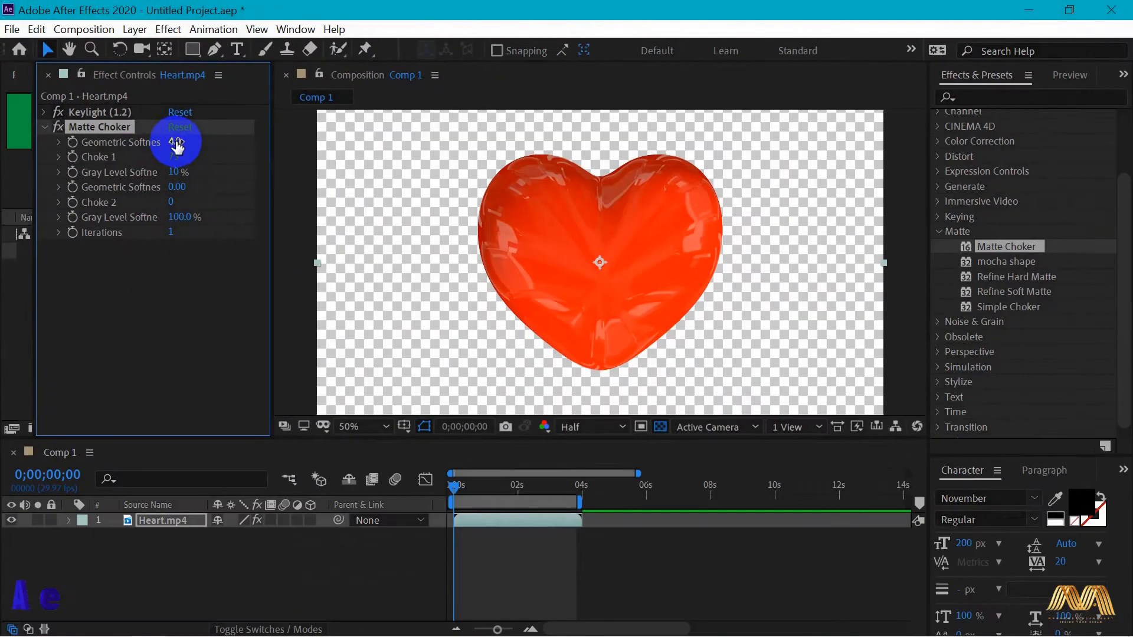
- Try the Matte Choker's first Geometric Softness at 71 to soften the heart's edges, and set Choke 1 to 104
drag(177, 142, 633, 171)
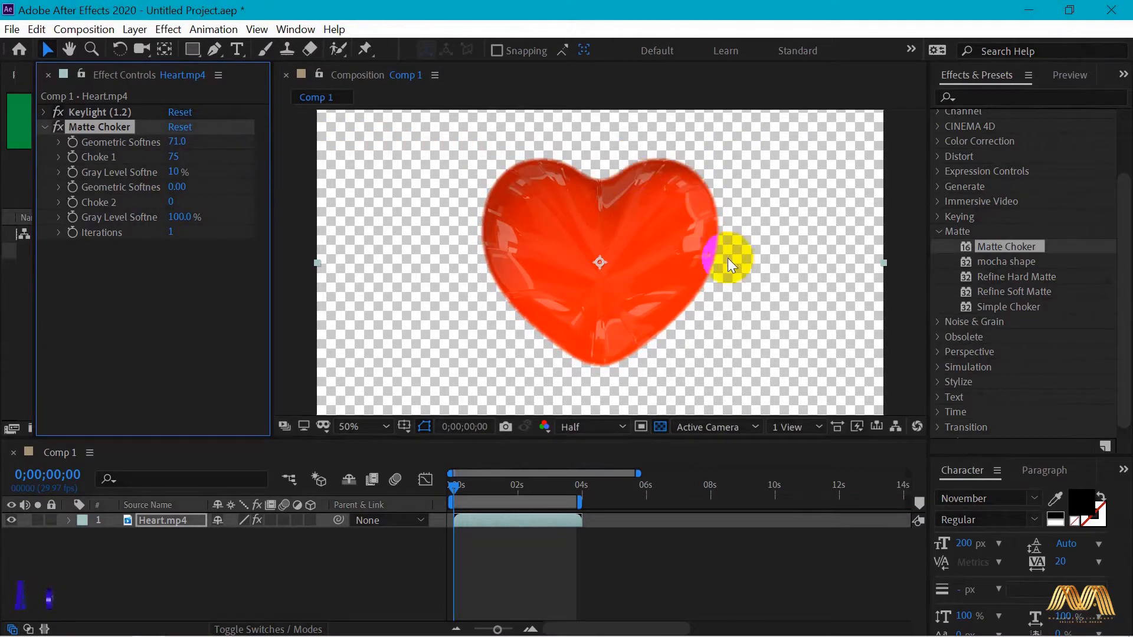
mouse_move(601, 353)
mouse_down()
mouse_move(567, 352)
mouse_move(503, 306)
mouse_move(493, 202)
mouse_up()
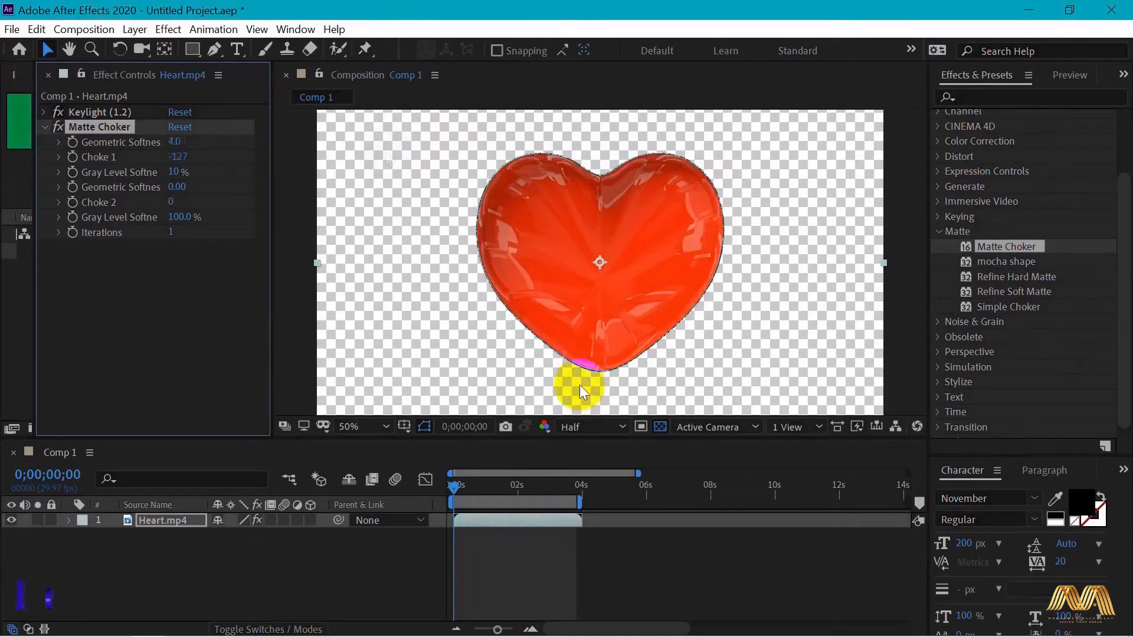
click(562, 358)
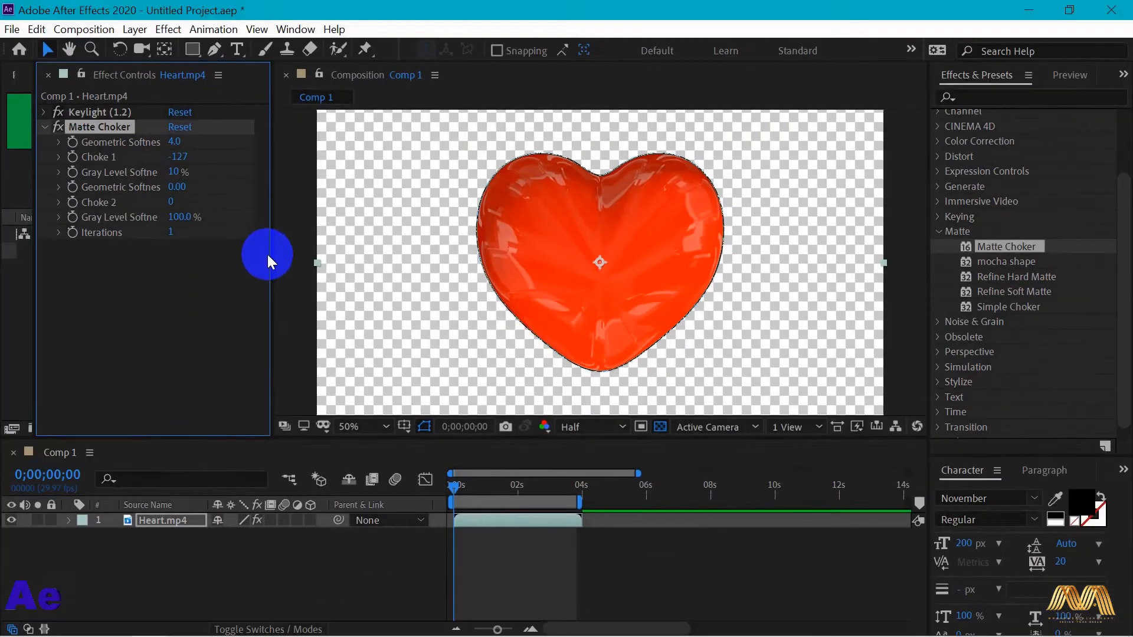
drag(180, 164, 384, 169)
drag(461, 172, 567, 173)
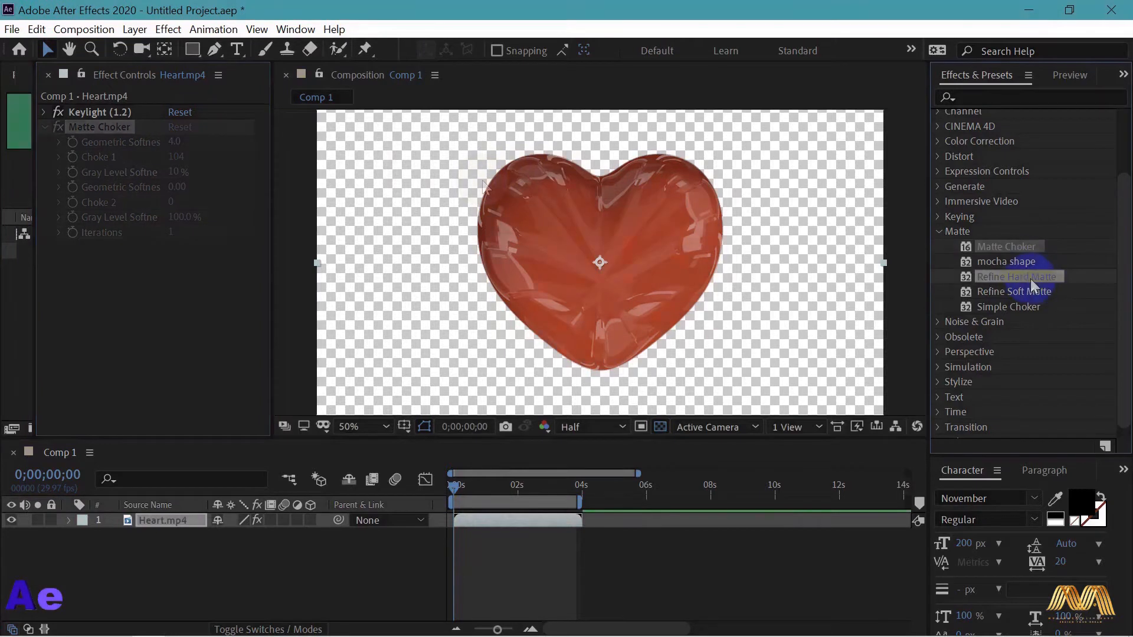
- Apply Refine Hard Matte to the Heart.mp4 footage, raise its Feather to 79.2 and reduce it again
click(1025, 277)
drag(696, 267, 630, 263)
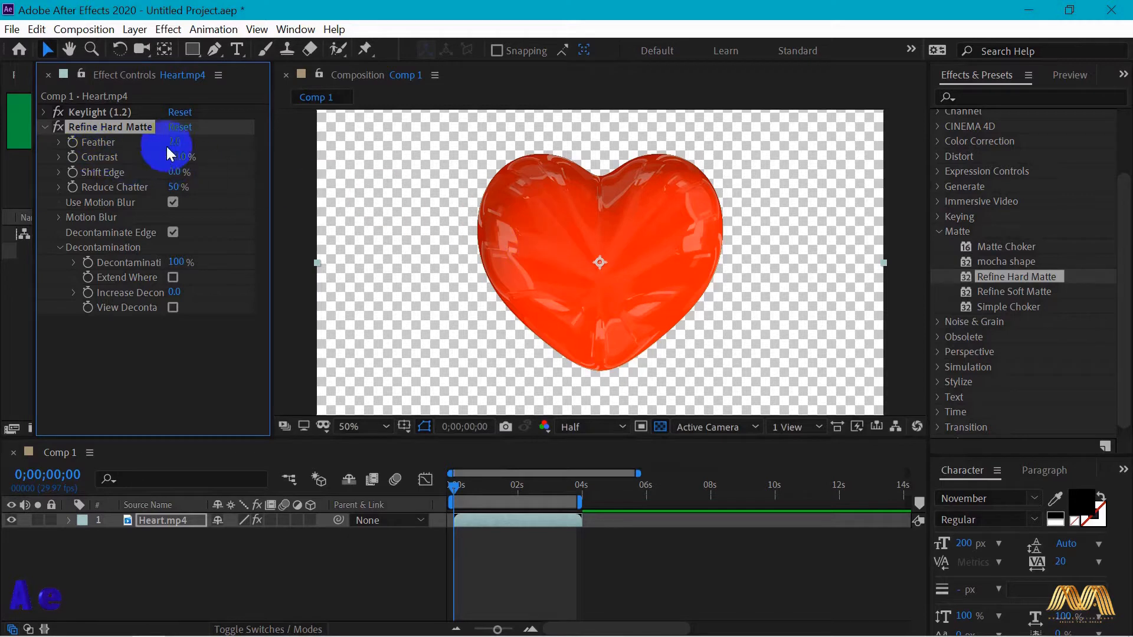
drag(172, 148, 847, 165)
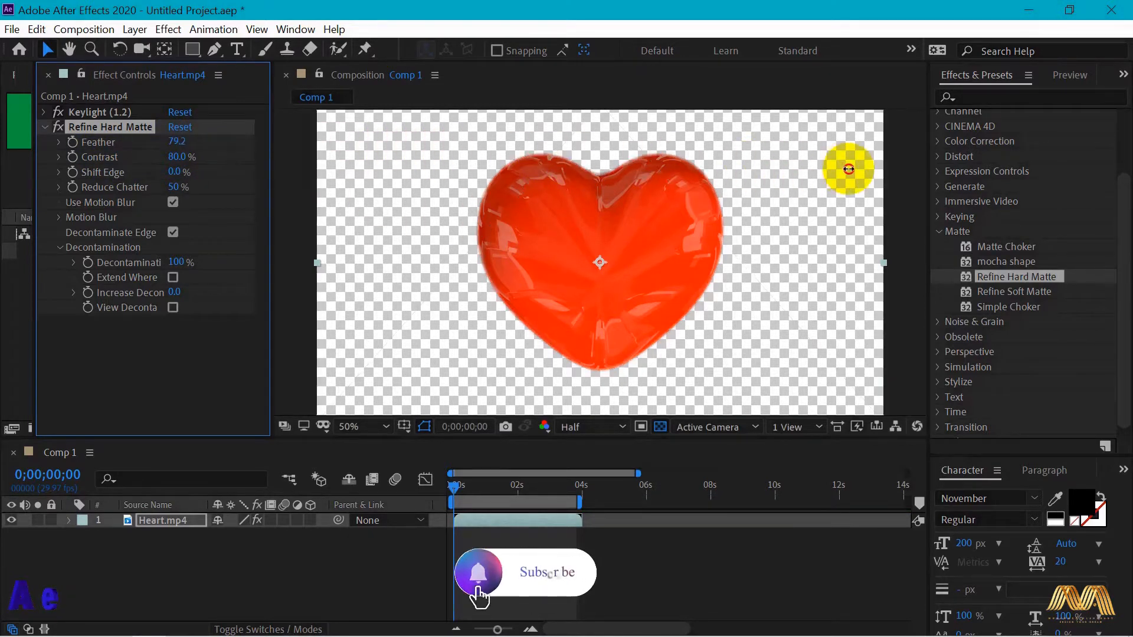
click(666, 334)
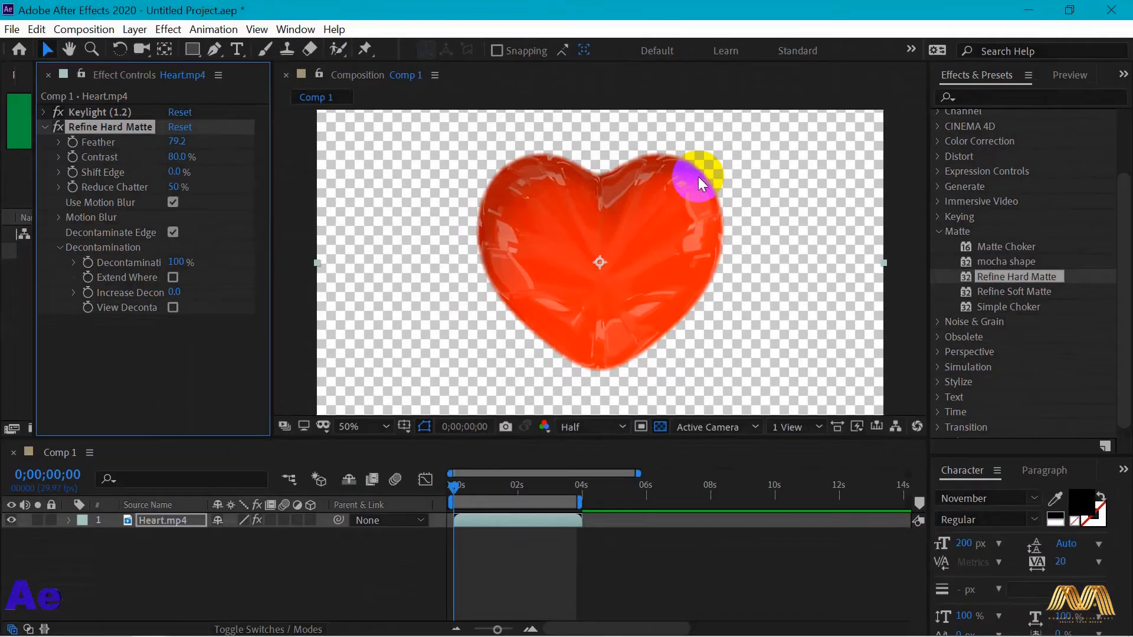
drag(176, 141, 13, 142)
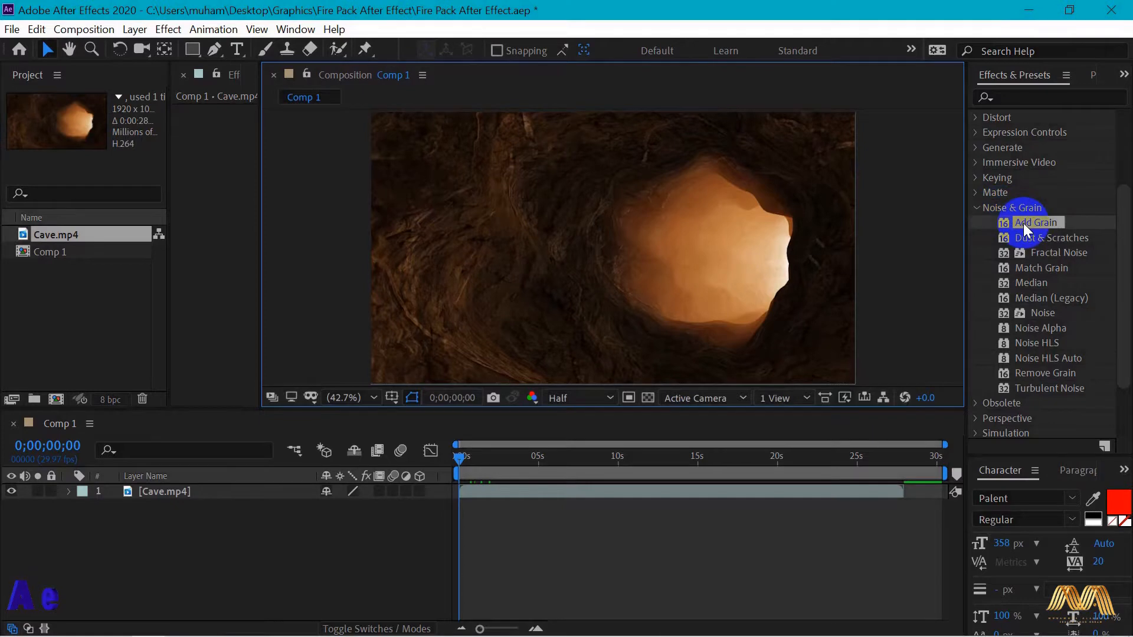
- Apply Add Grain to the Cave.mp4 footage and move its preview region onto the dark rock wall beside the cave opening
drag(1025, 223, 557, 239)
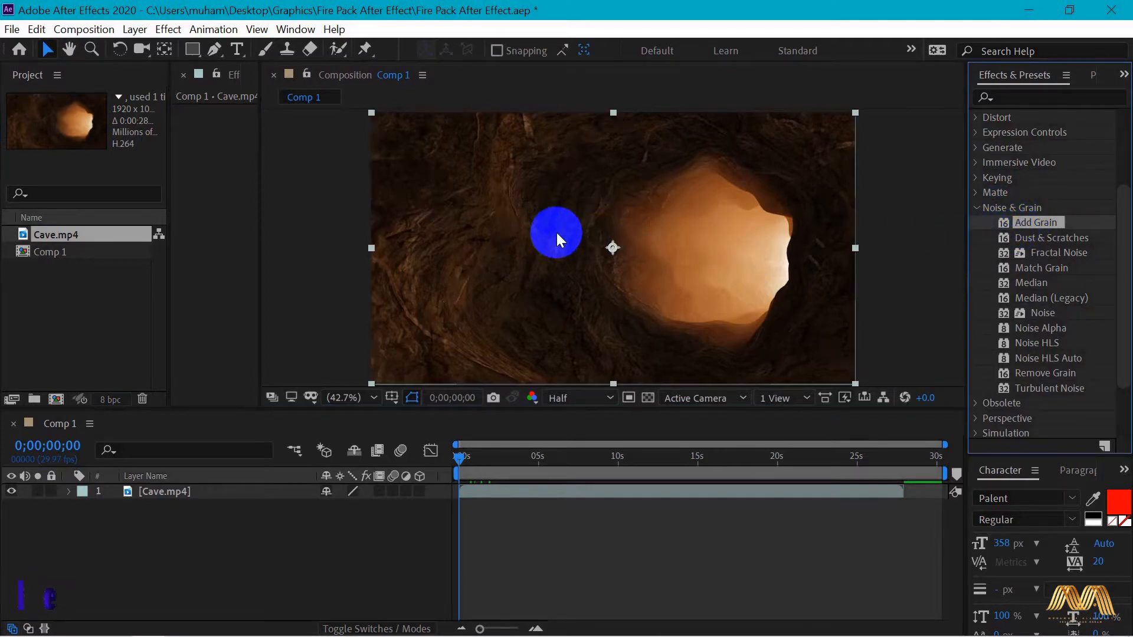
drag(167, 232, 20, 247)
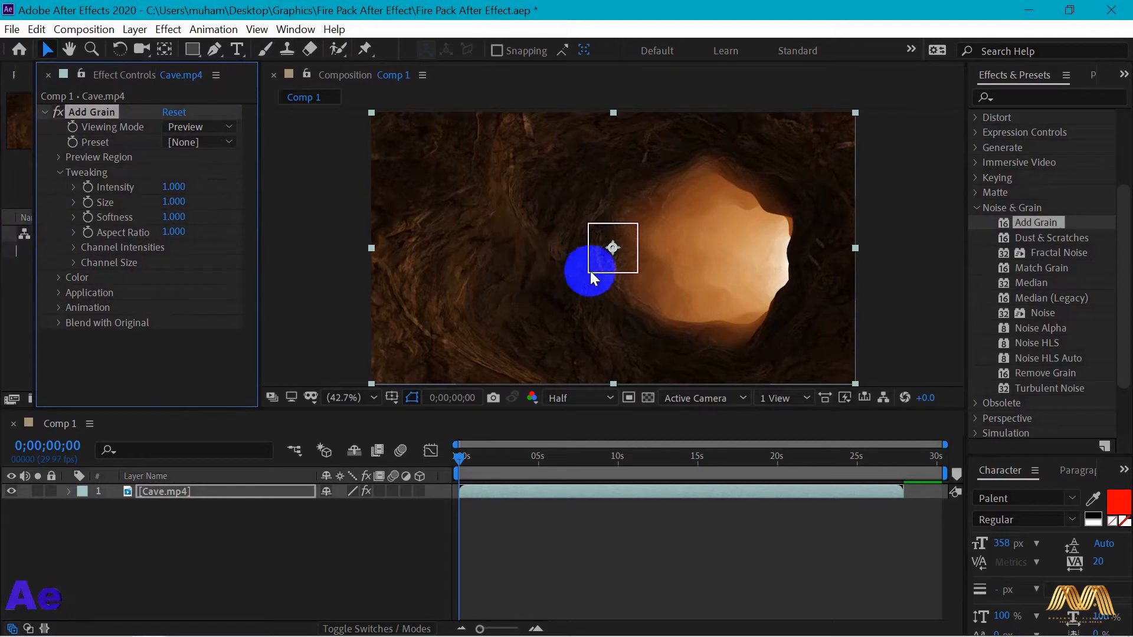
drag(636, 247, 489, 223)
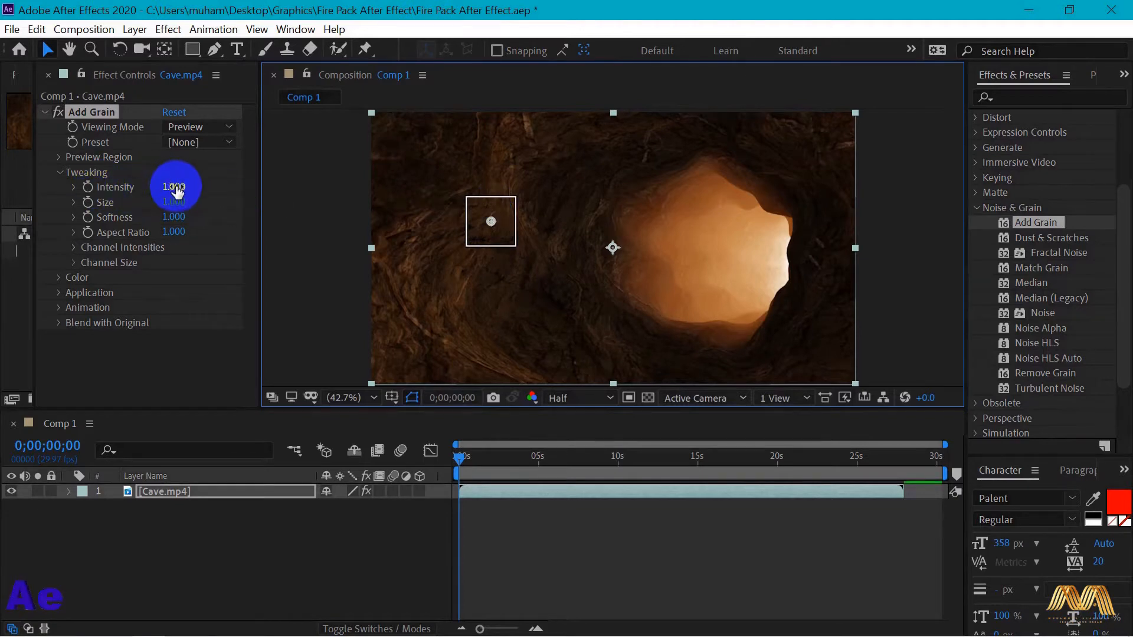
- Set the Add Grain Intensity to 5.4 and switch its Viewing Mode to Final Output
drag(177, 187, 215, 187)
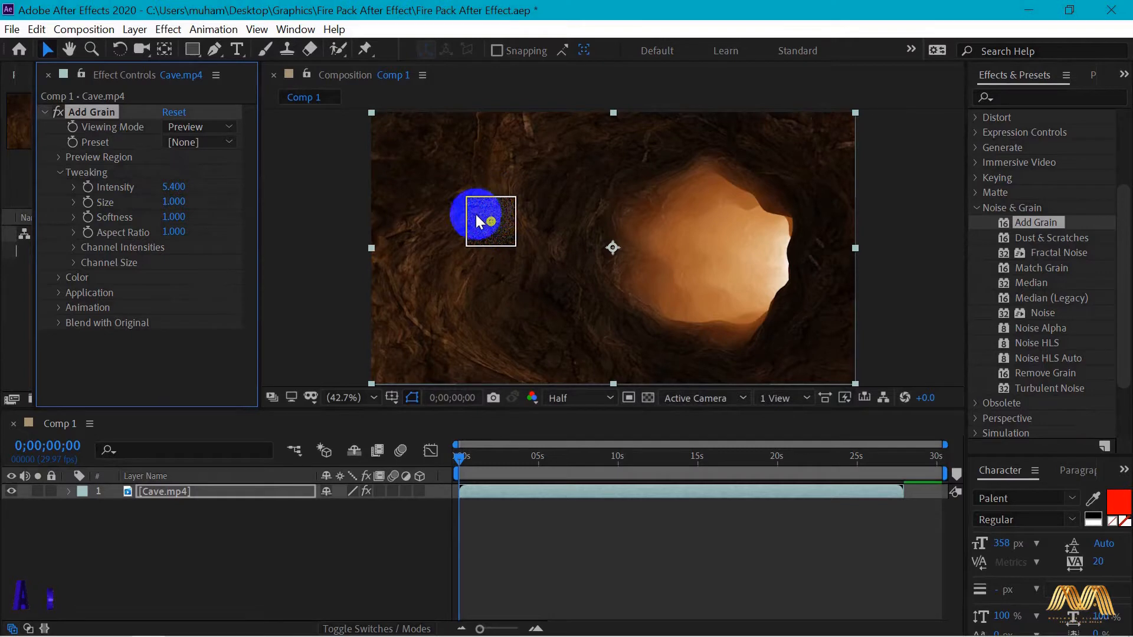
click(589, 399)
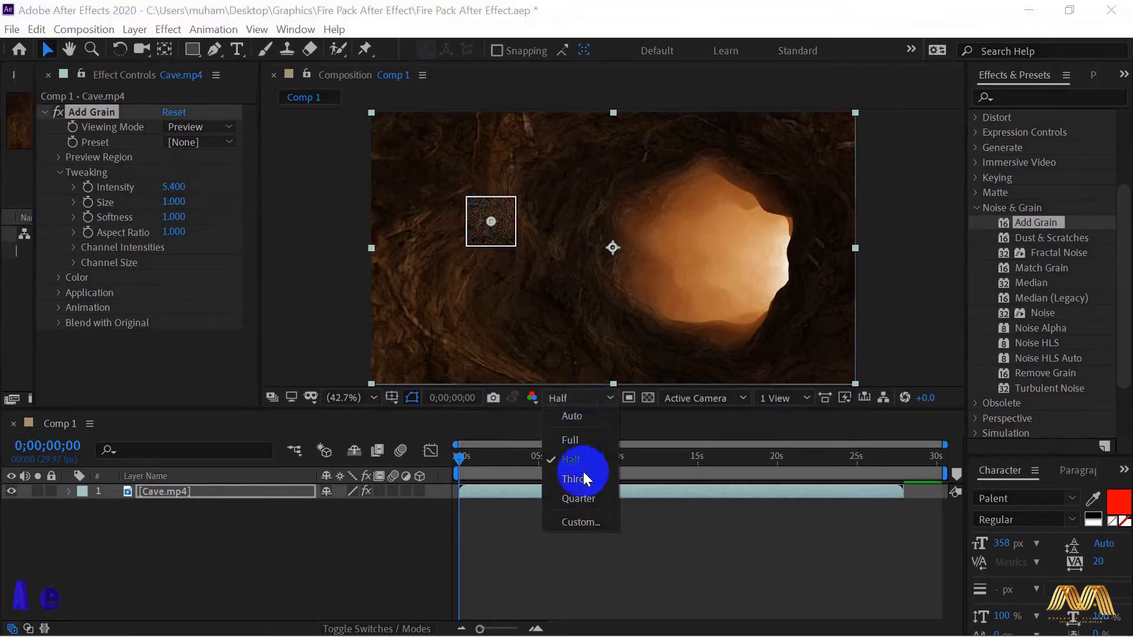
click(579, 399)
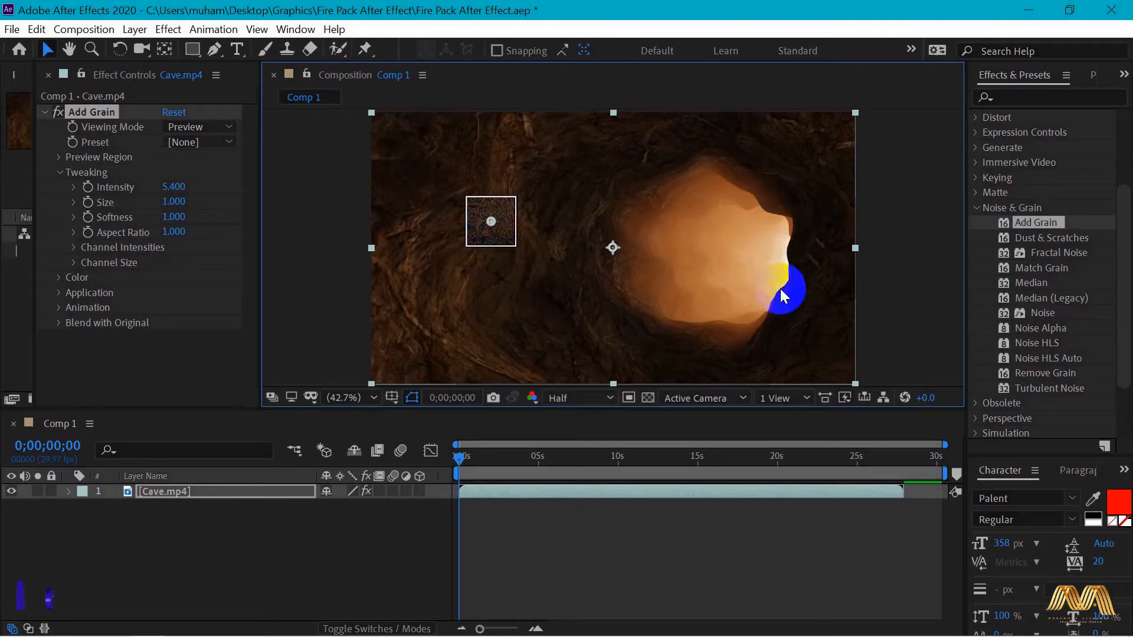
click(226, 125)
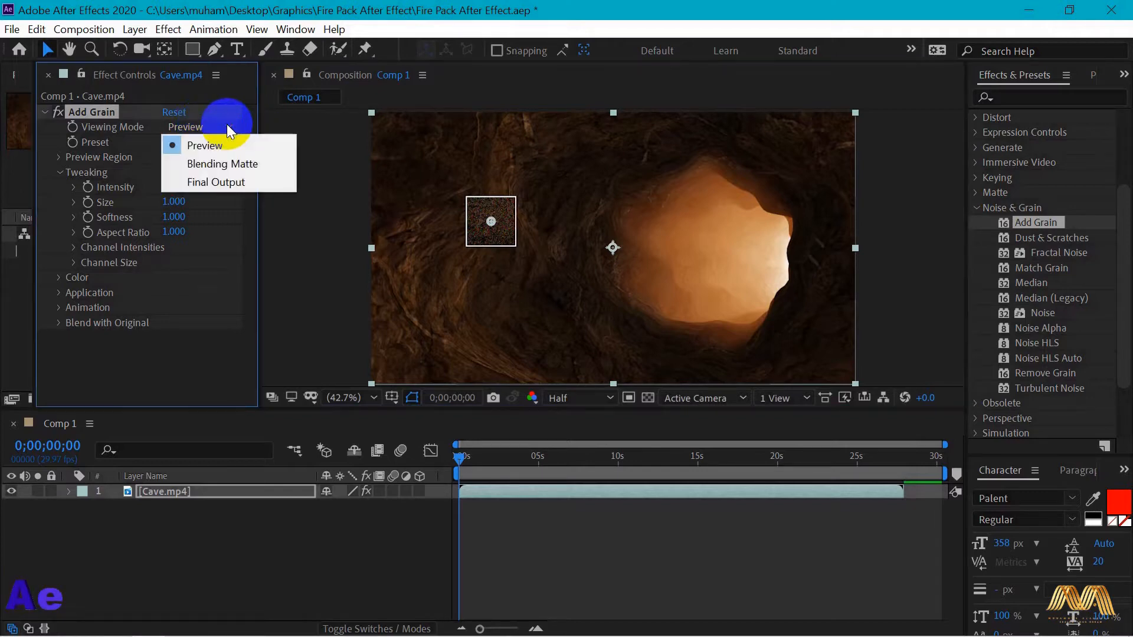
click(227, 179)
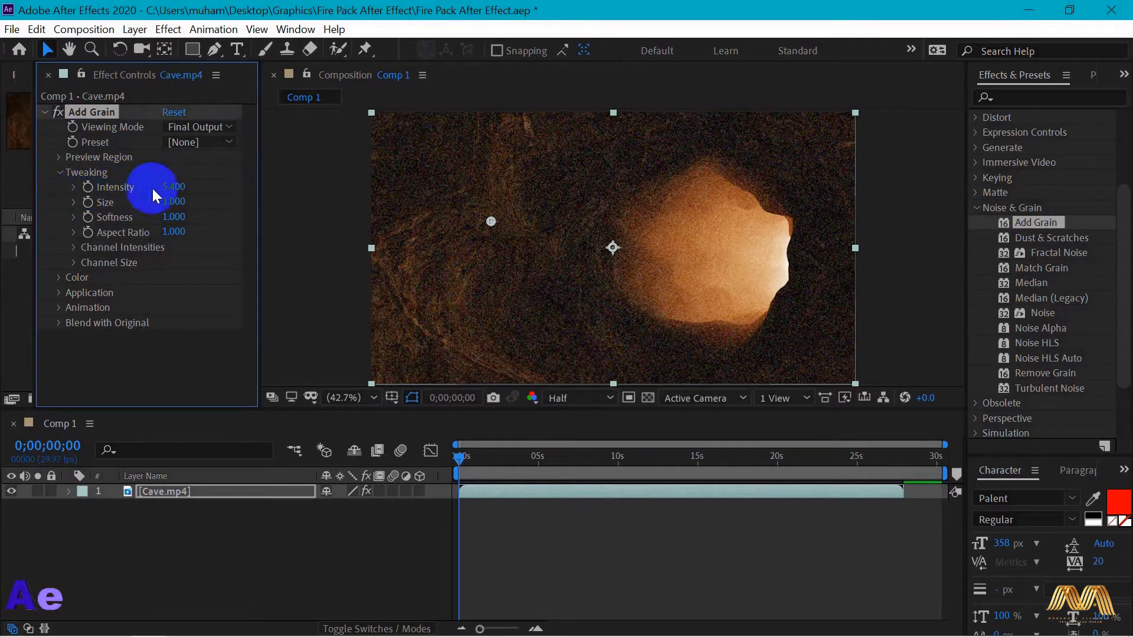
mouse_move(169, 185)
mouse_down()
mouse_move(203, 182)
mouse_move(157, 188)
mouse_move(203, 203)
mouse_move(171, 197)
mouse_up()
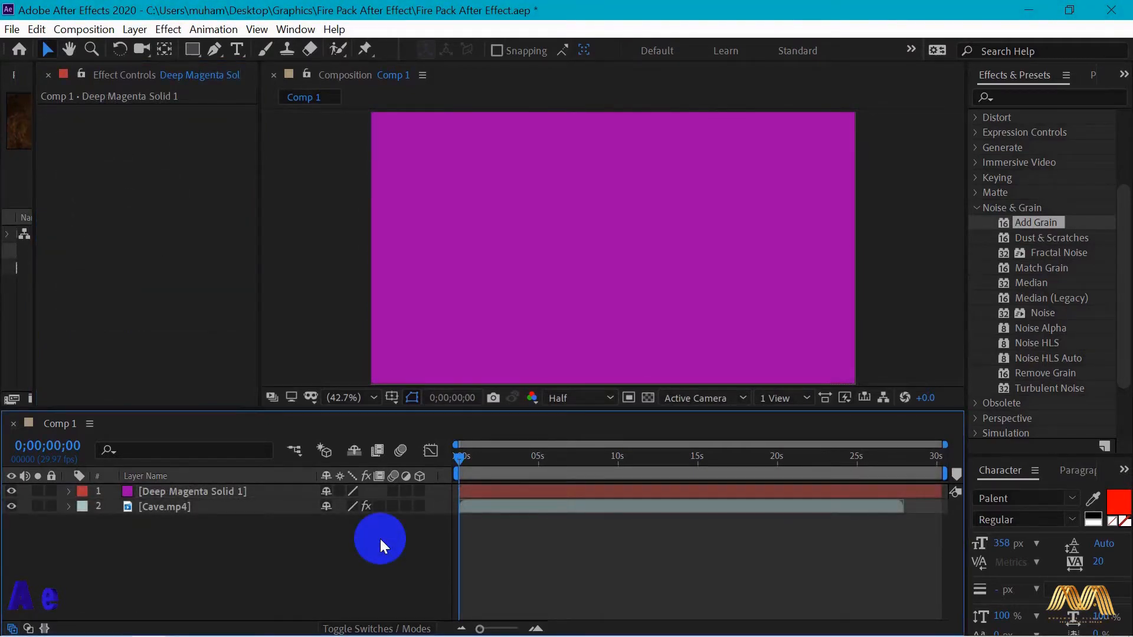
- Apply Add Grain to the Deep Magenta Solid 1 layer and set its Intensity to 10.1
click(597, 300)
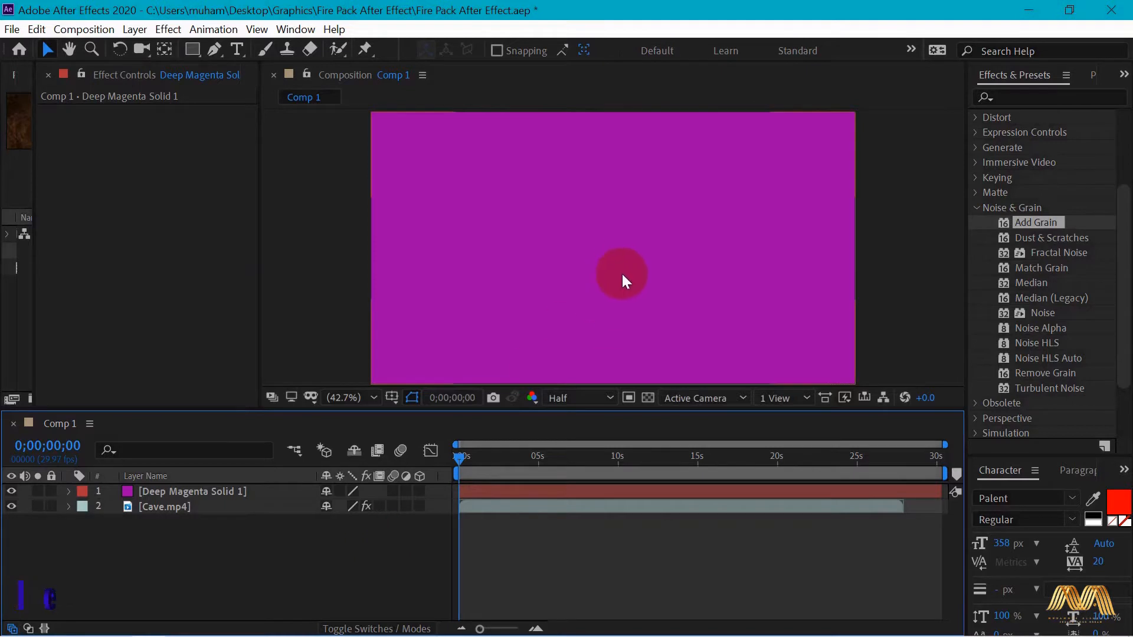
drag(1018, 220, 749, 251)
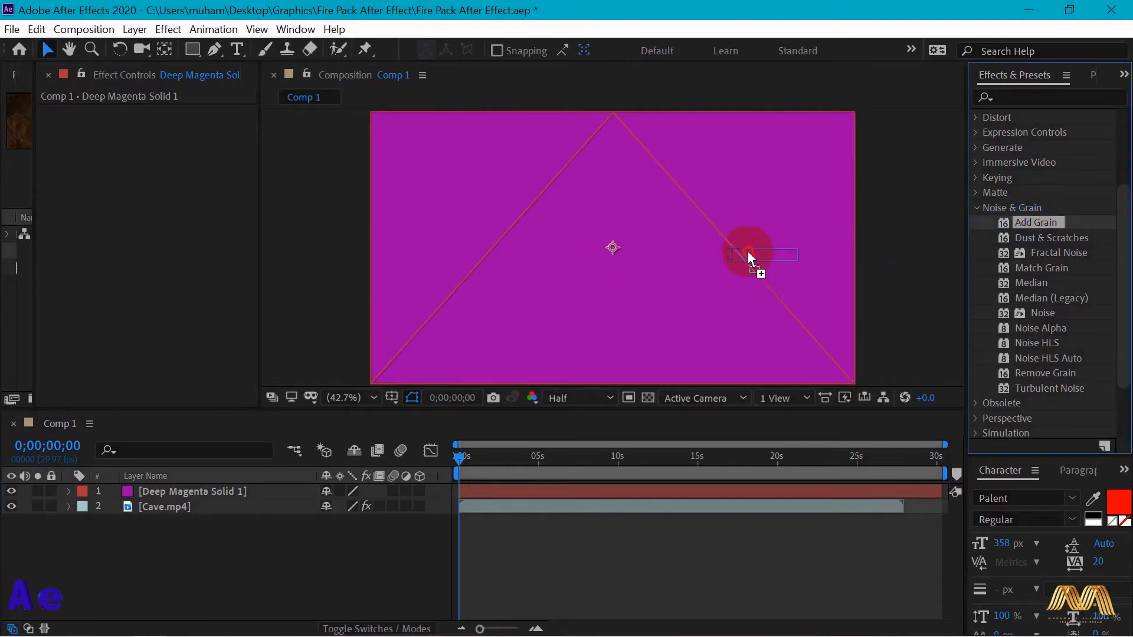
drag(653, 253, 651, 250)
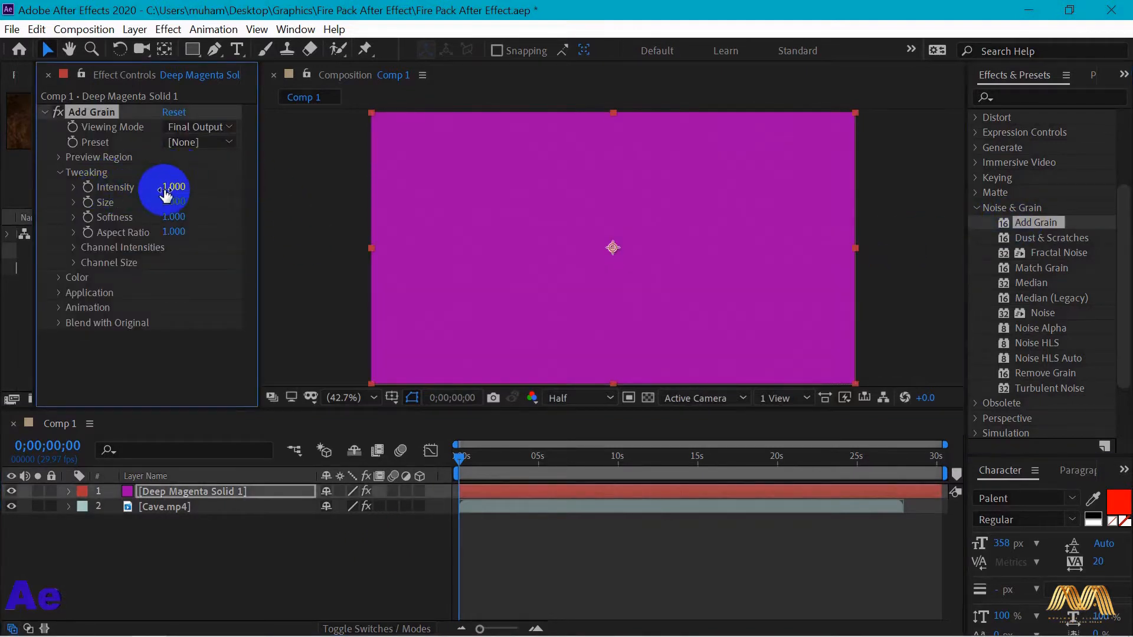
drag(172, 195, 258, 201)
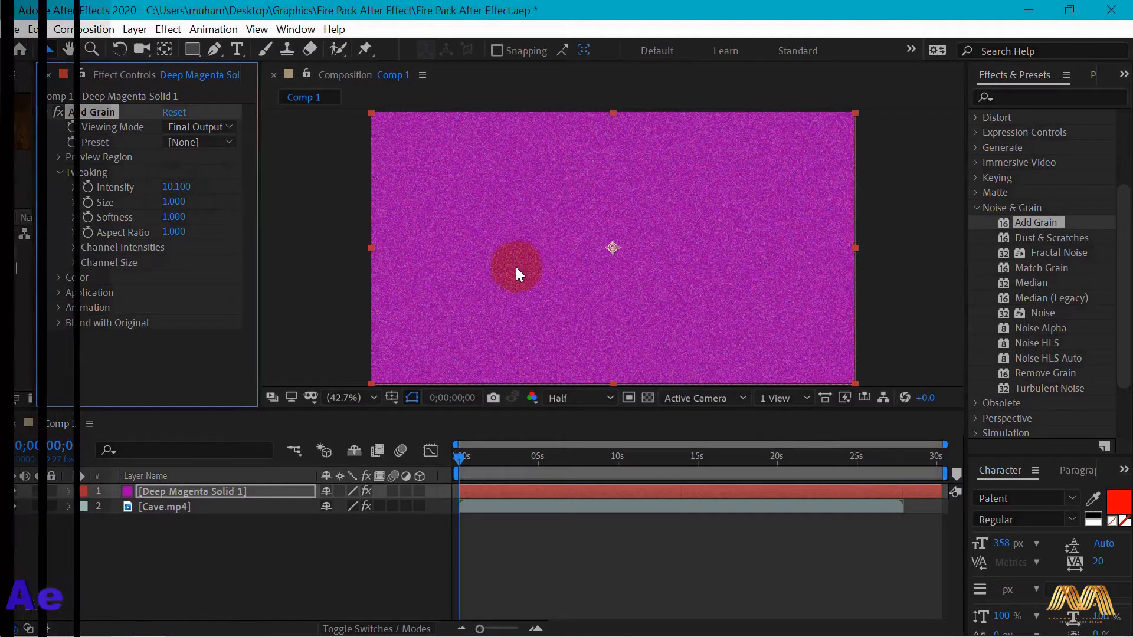
- Look through the effects in the Obsolete category, including Basic 3D, Basic Text, Color Key and Luma Key
click(1003, 270)
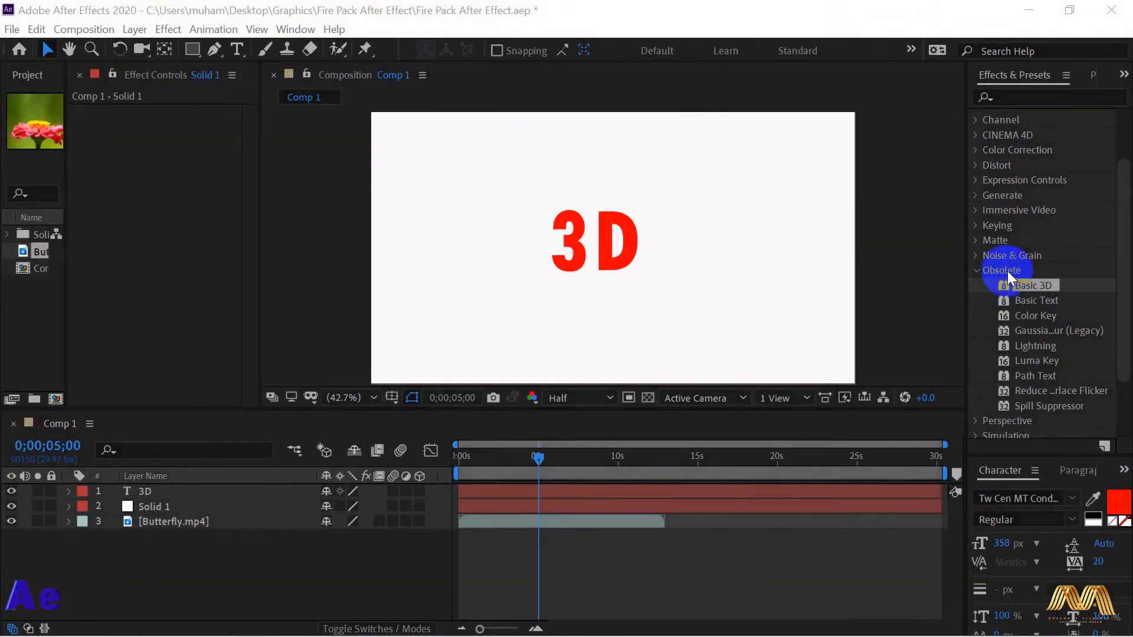
click(1122, 281)
drag(1122, 281, 1125, 307)
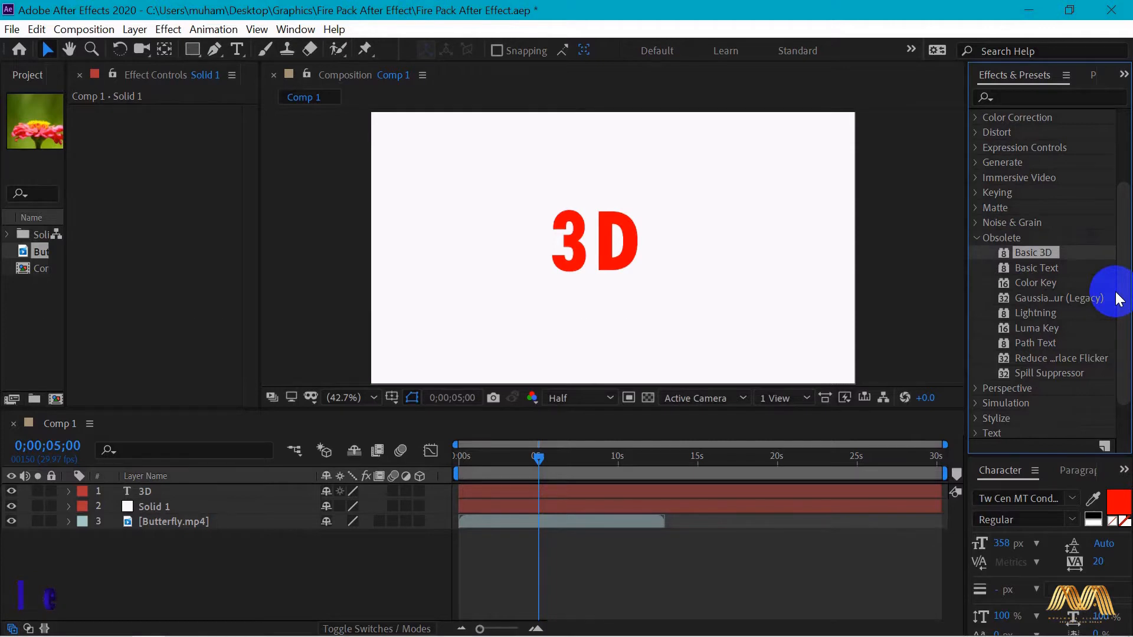
drag(1128, 288, 1126, 274)
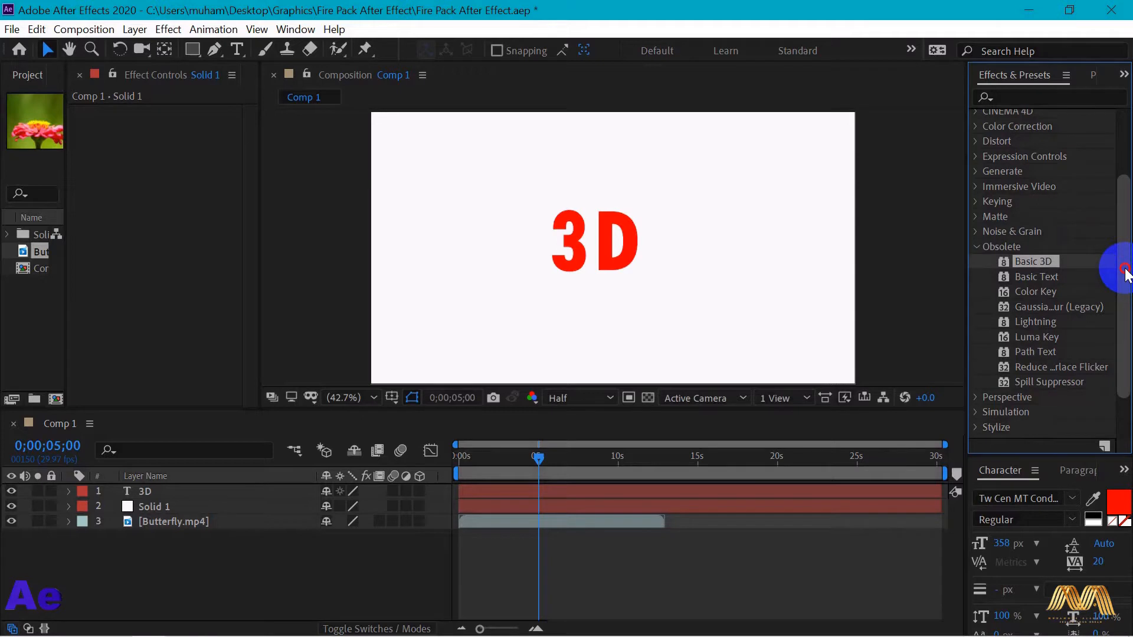
mouse_move(1126, 272)
mouse_down()
mouse_move(1124, 177)
mouse_move(1125, 287)
mouse_up()
click(1022, 264)
click(1023, 277)
click(1026, 290)
click(1033, 319)
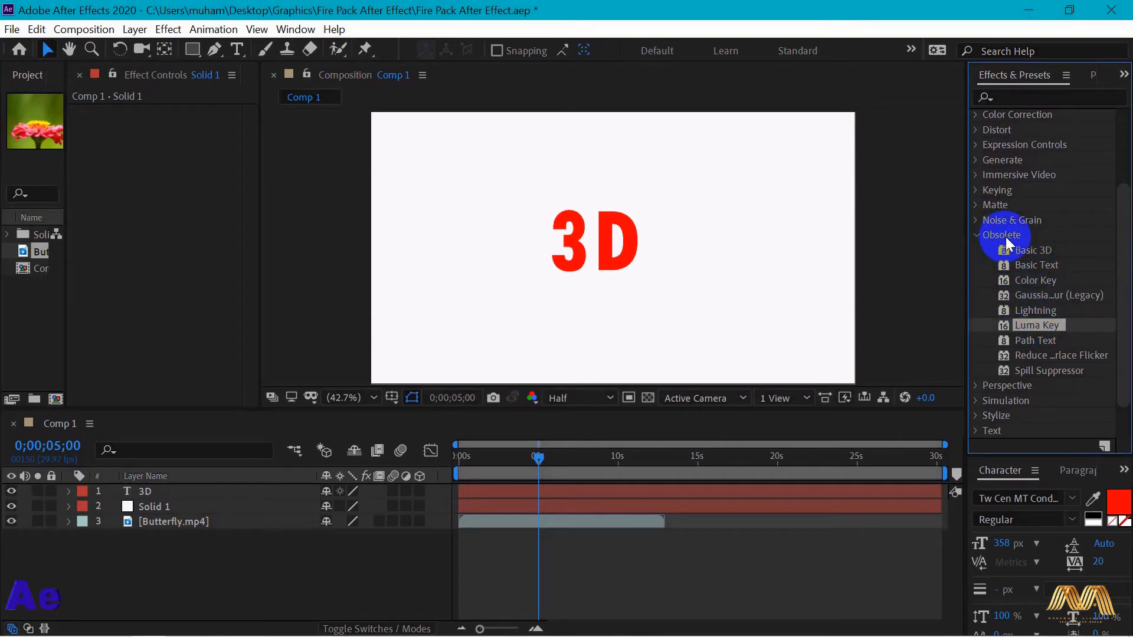
click(1029, 252)
click(1124, 263)
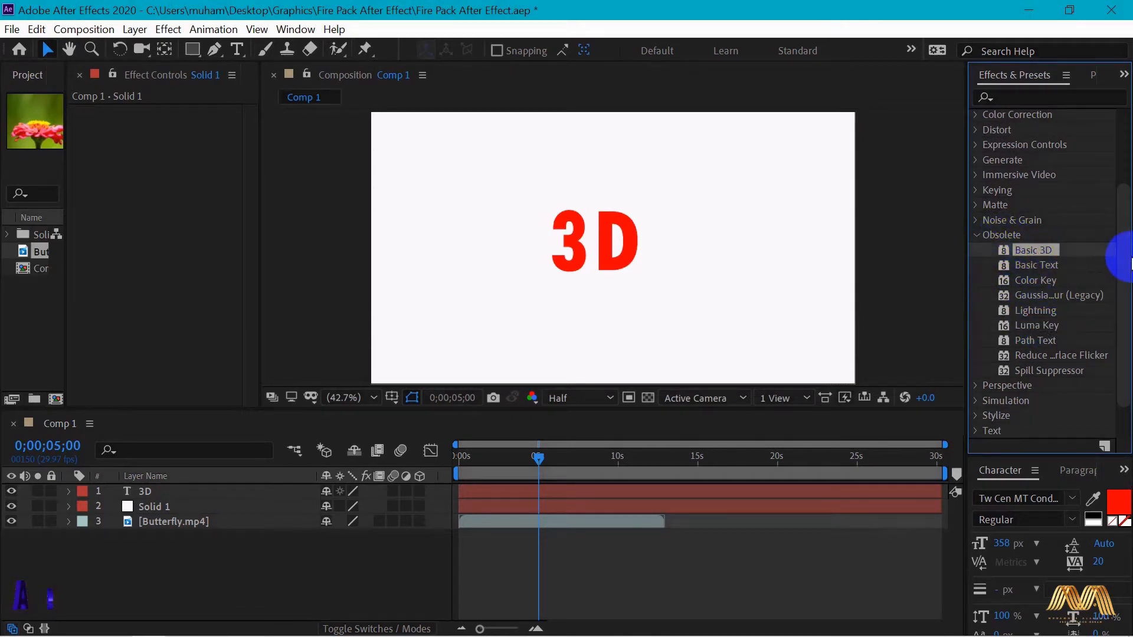
drag(1124, 260, 1038, 118)
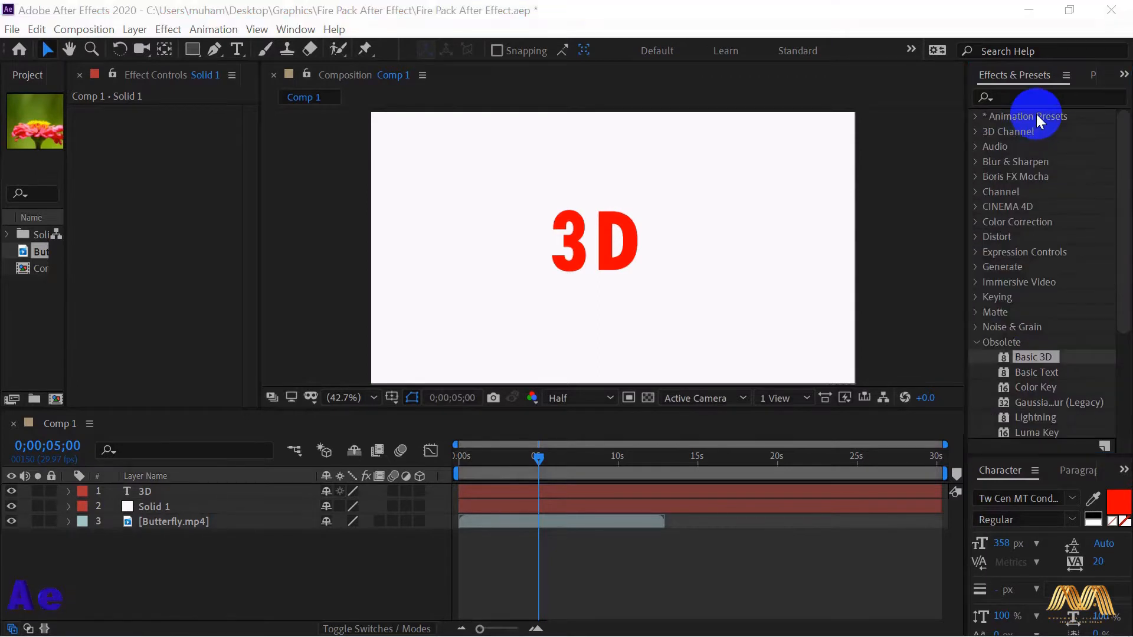
- Browse the 3D Text folder within the Text animation presets and widen the effects list
click(981, 117)
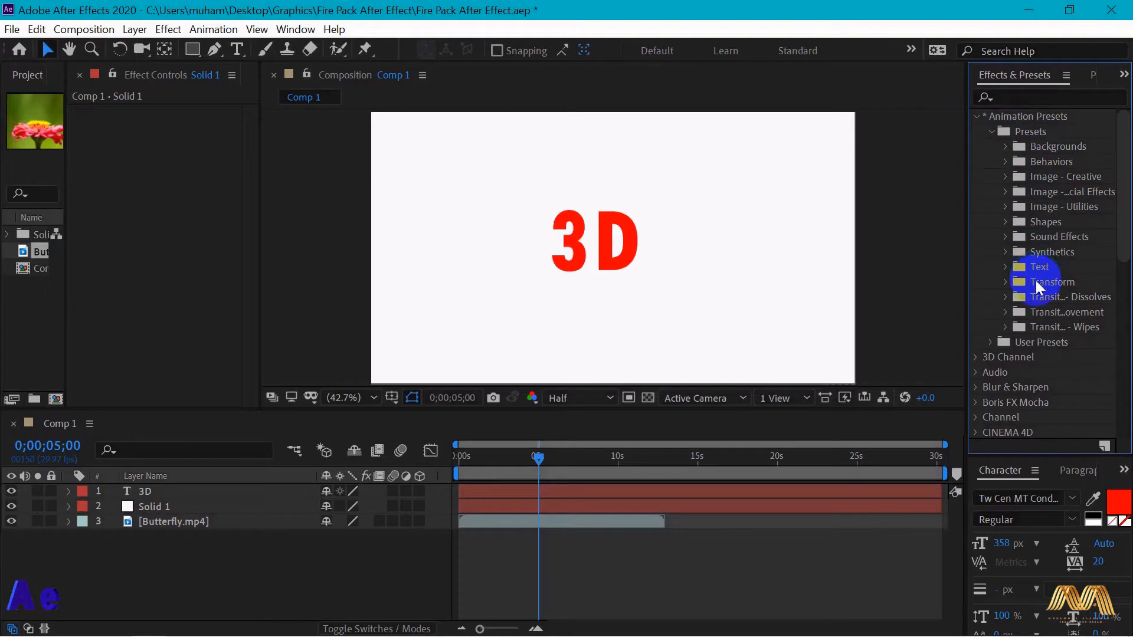
click(1006, 269)
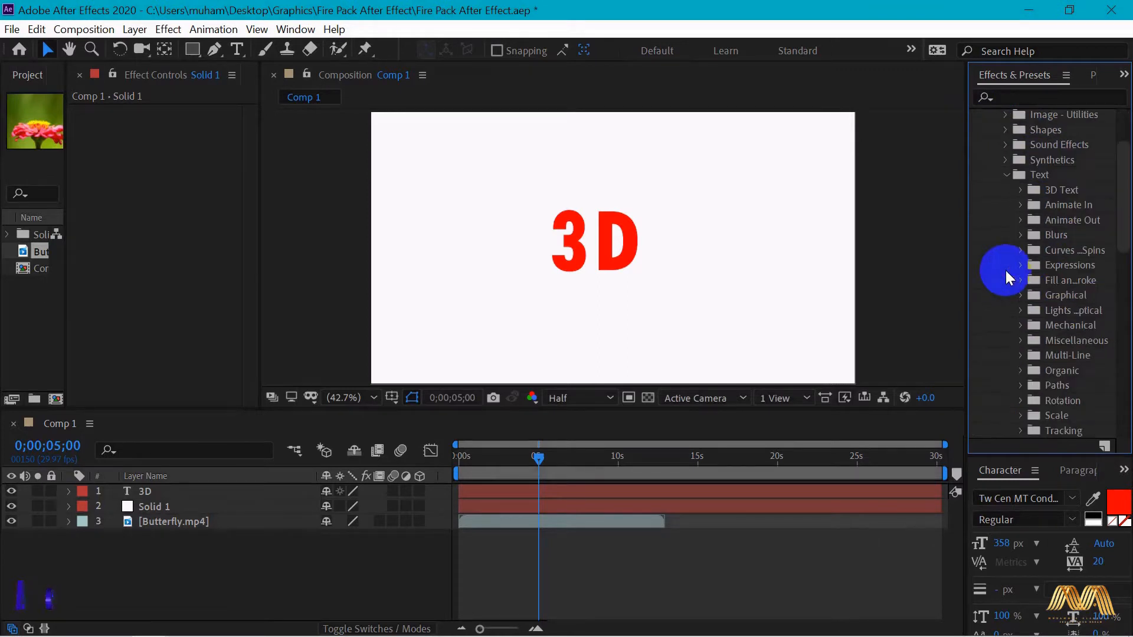
click(1020, 190)
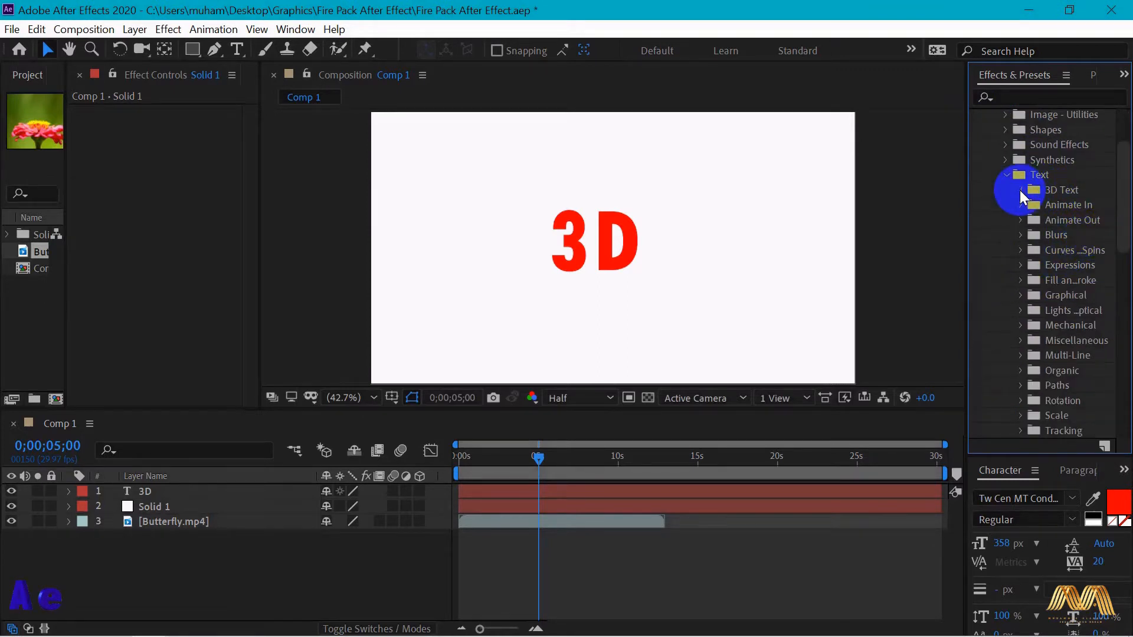
drag(938, 253, 878, 250)
mouse_move(1123, 192)
mouse_down()
mouse_move(1123, 277)
mouse_move(1130, 171)
mouse_up()
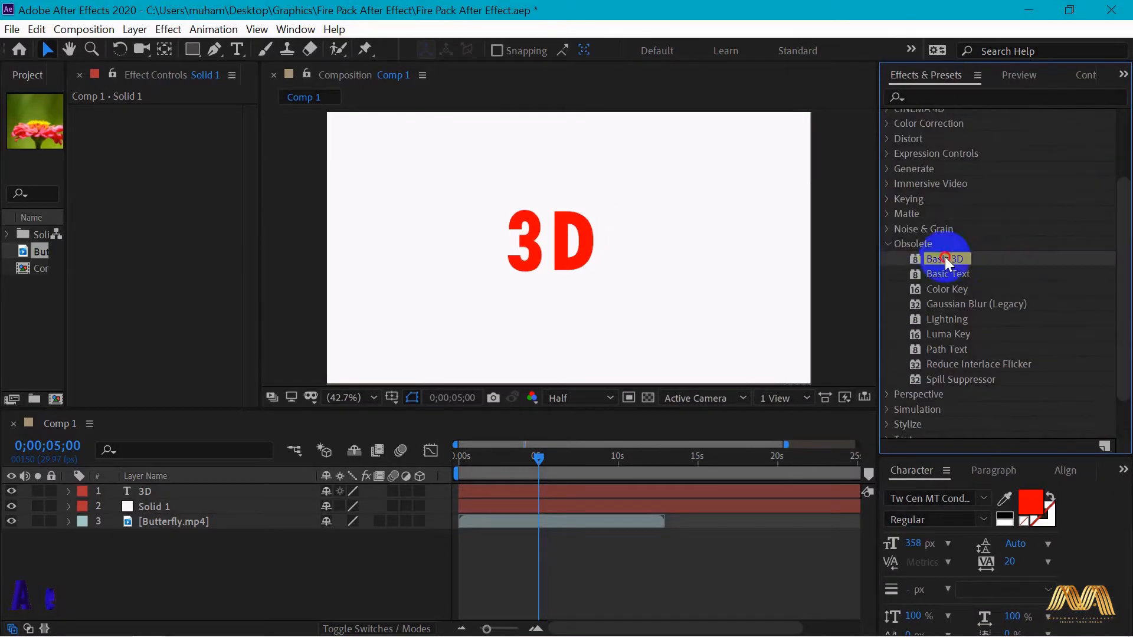
- Apply Basic 3D to the 3D text layer and set its Swivel to 331° and Tilt to about 158°
drag(948, 260, 582, 247)
drag(254, 151, 293, 156)
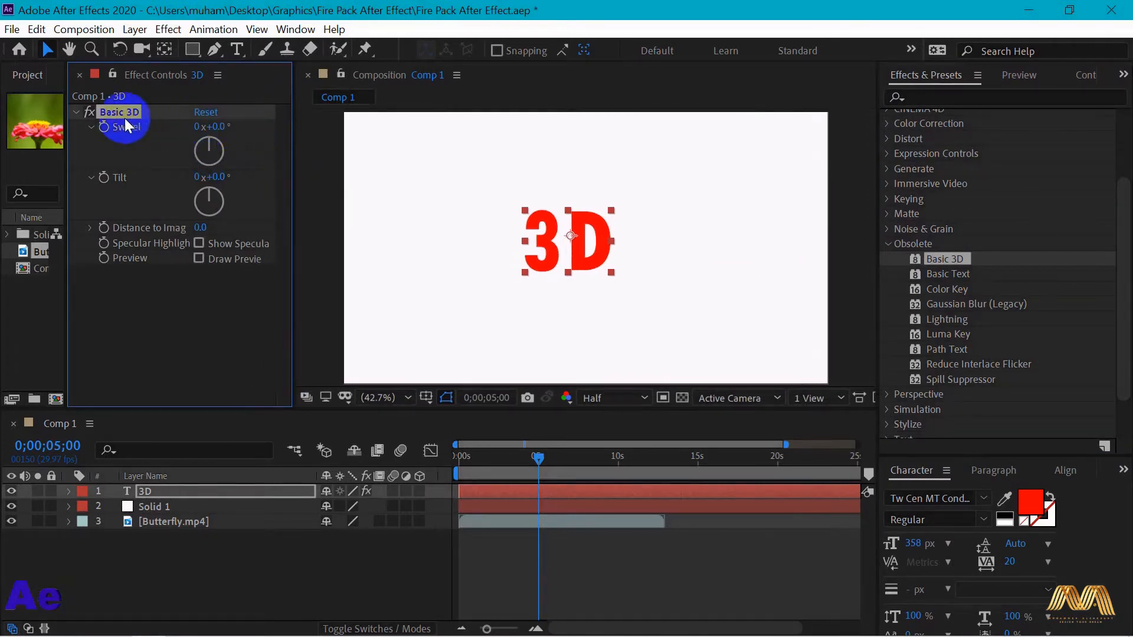
drag(206, 155, 189, 126)
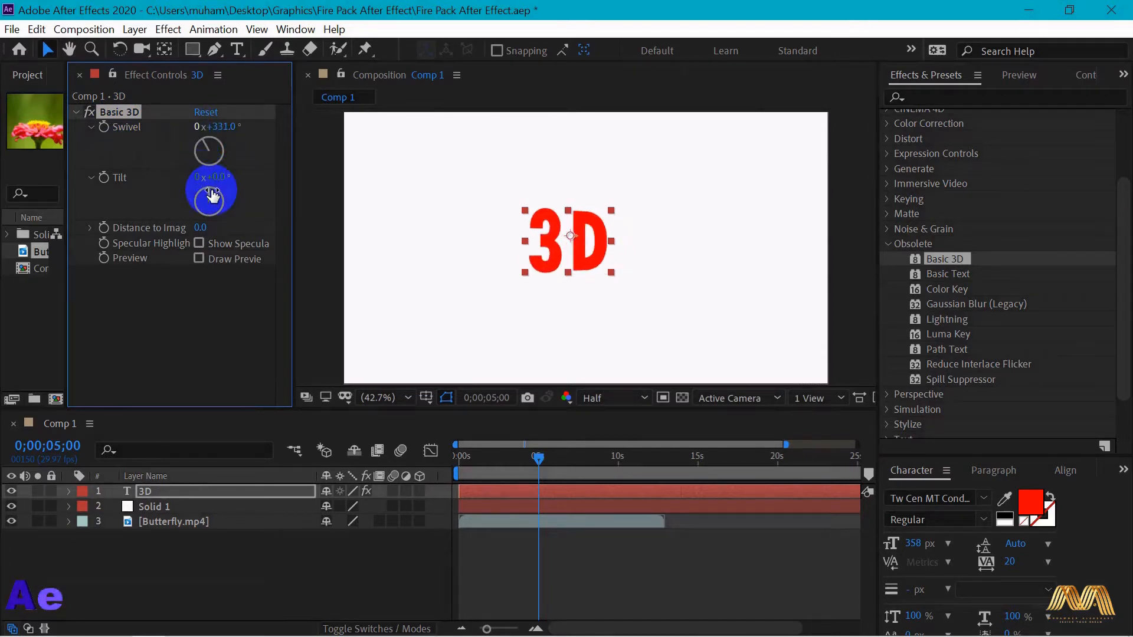
drag(213, 195, 191, 214)
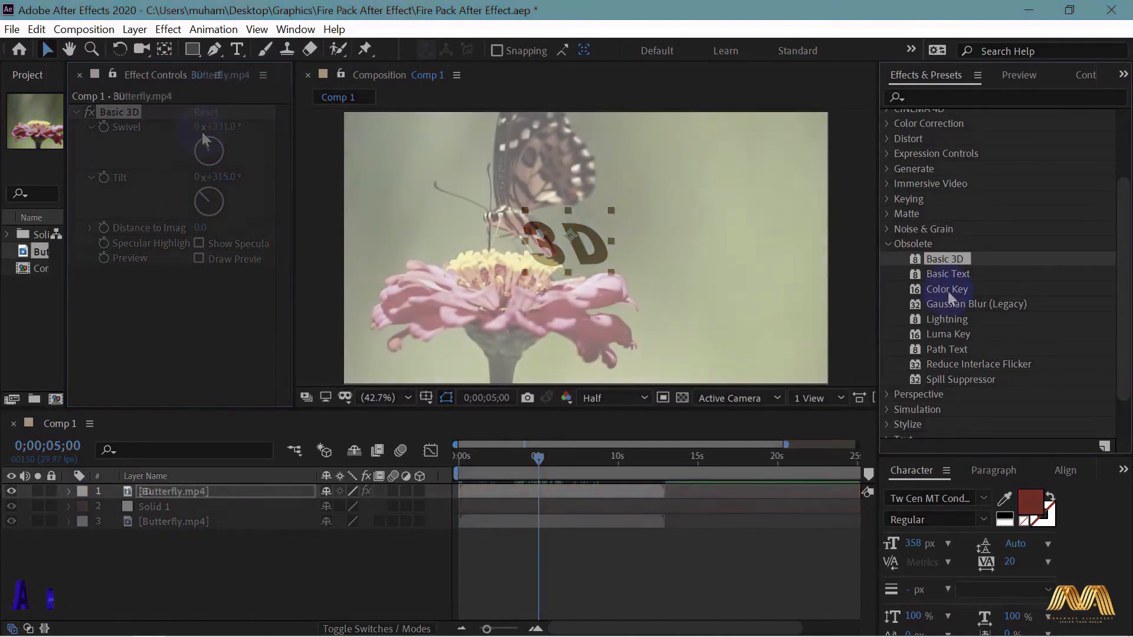
- Apply Color Key to the Butterfly.mp4 footage with the background green 7DAC0F sampled as Key Color and Color Tolerance at 50
click(945, 289)
drag(944, 293, 713, 296)
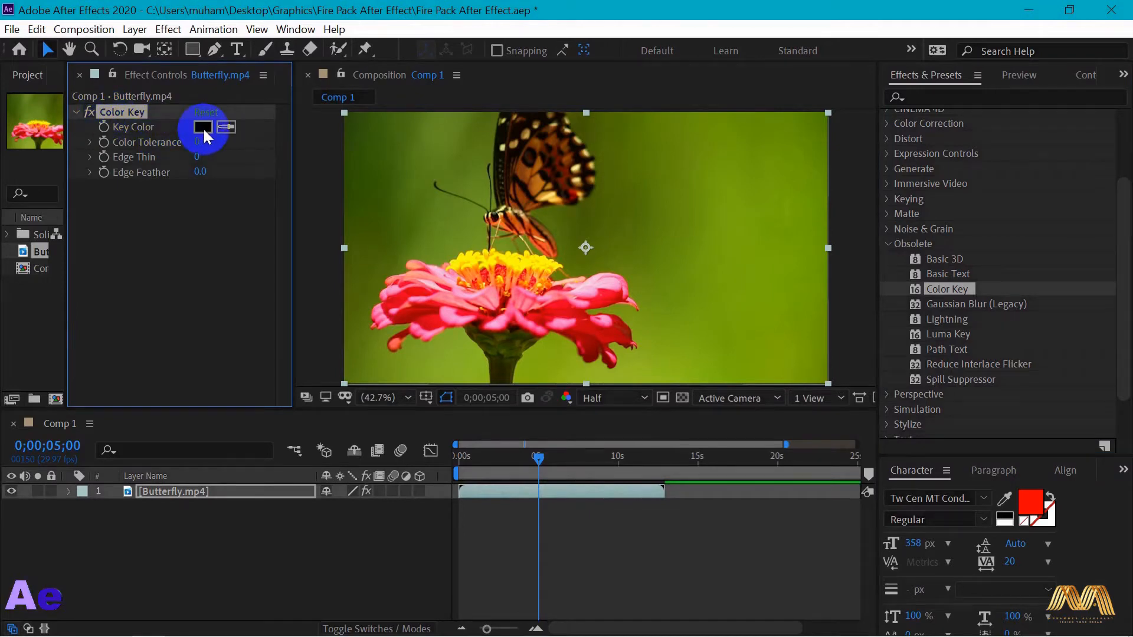
click(203, 127)
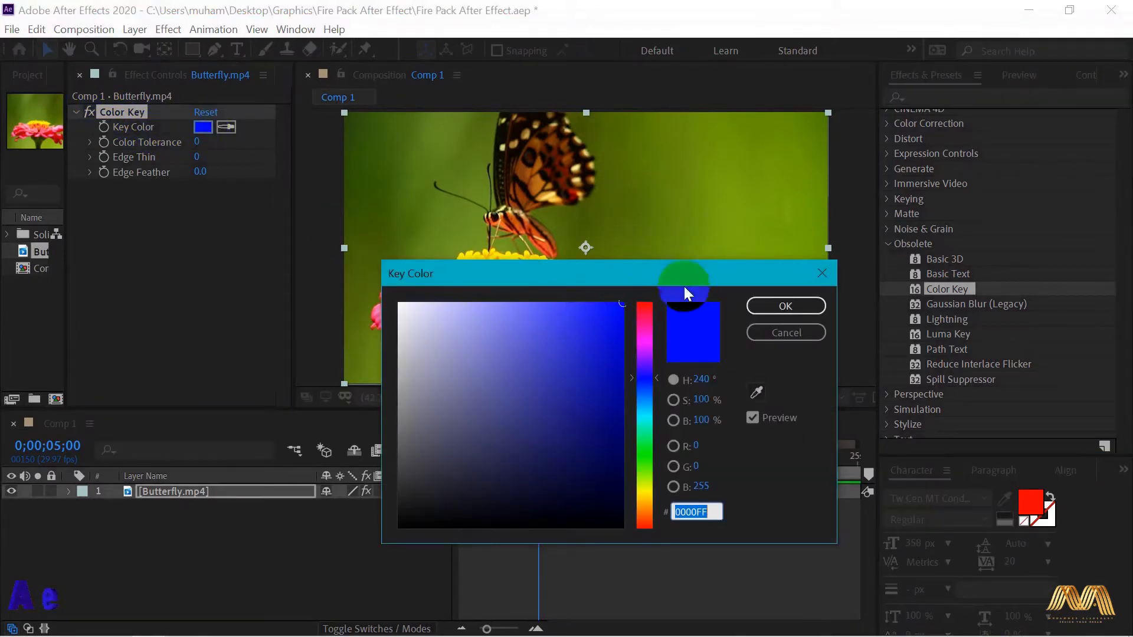
click(755, 393)
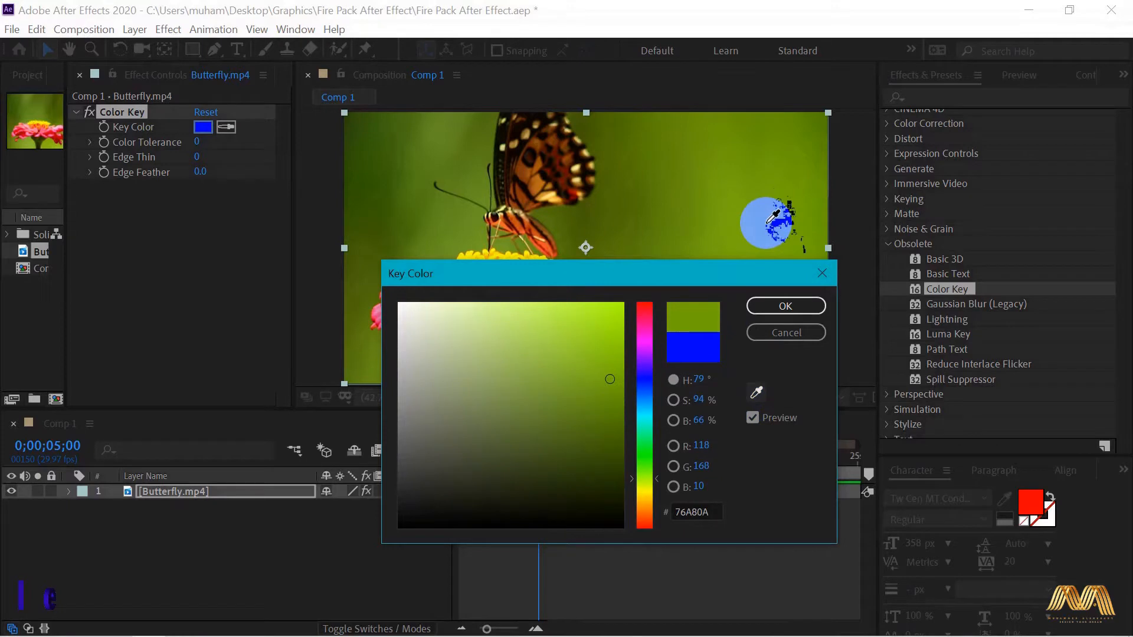
click(747, 227)
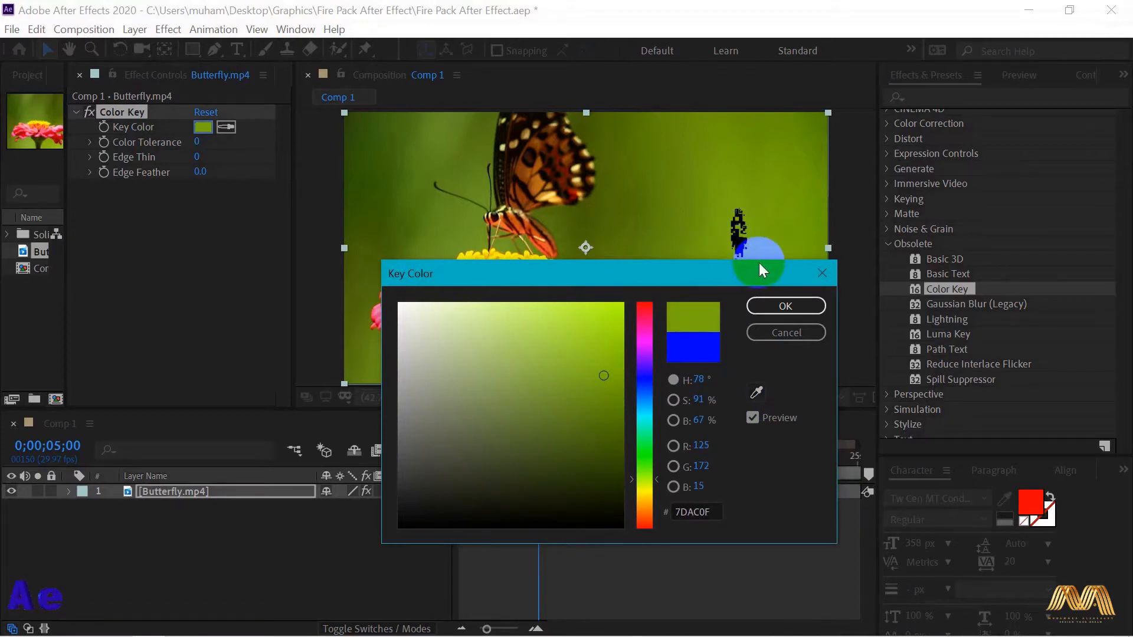
click(786, 307)
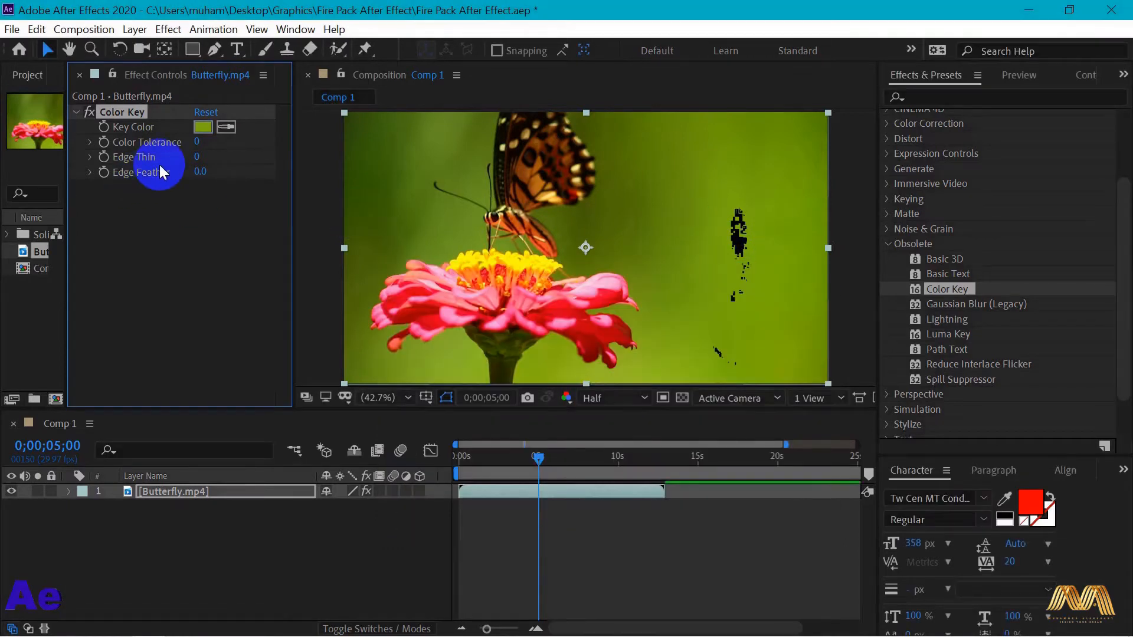
drag(200, 142, 249, 154)
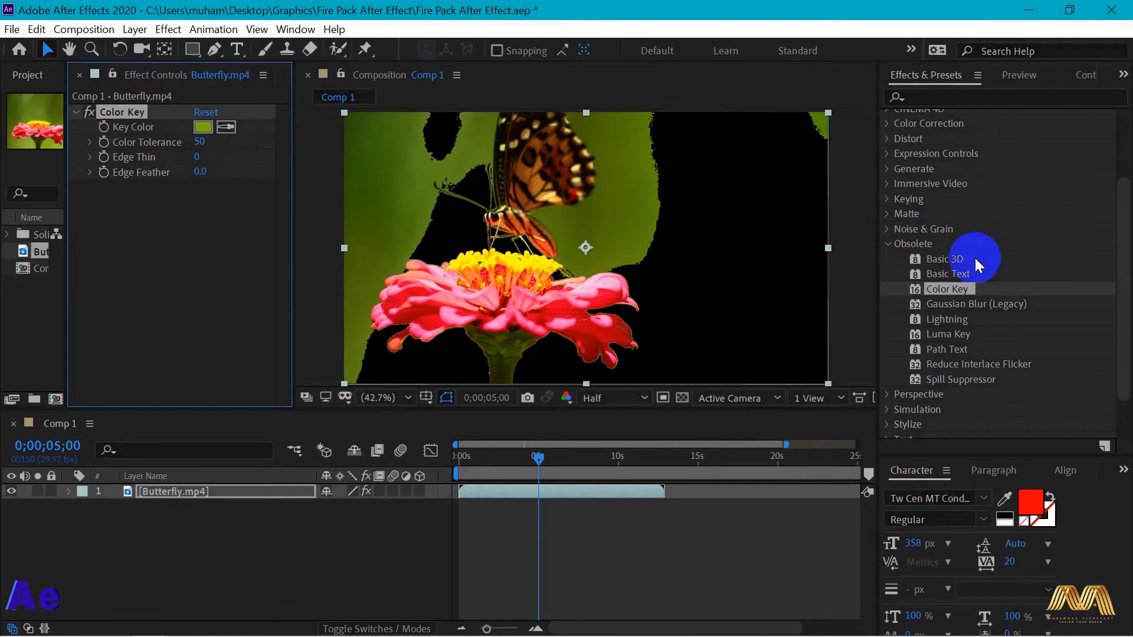
- Apply the 3D Glasses effect from the Perspective category to the Birds.mp4 footage
click(887, 199)
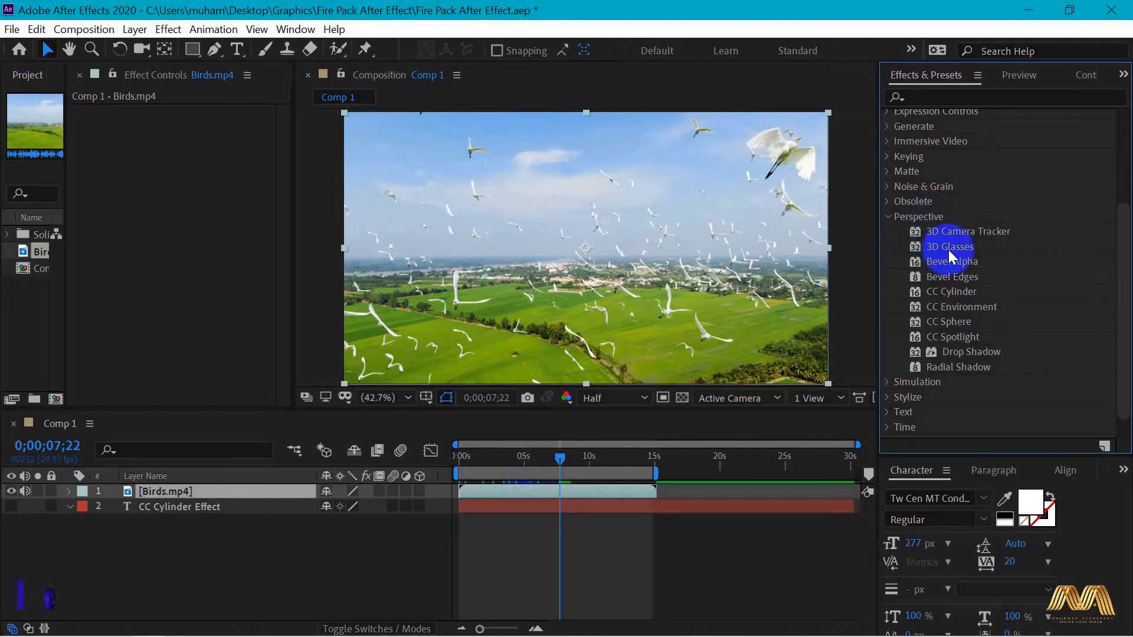
drag(948, 249, 949, 248)
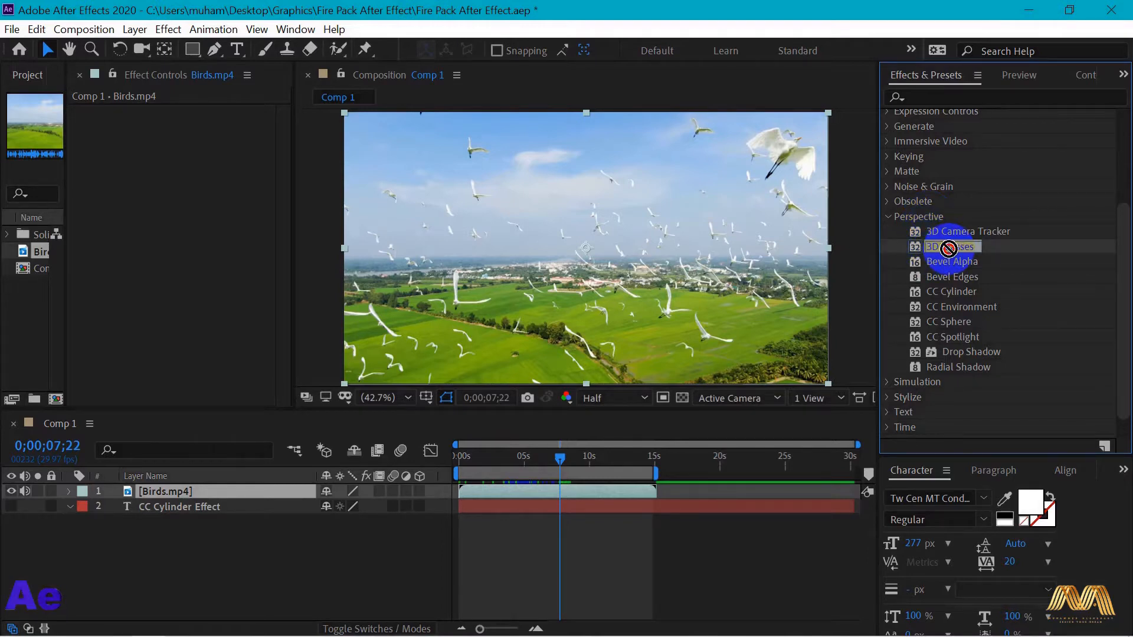
drag(949, 248, 625, 273)
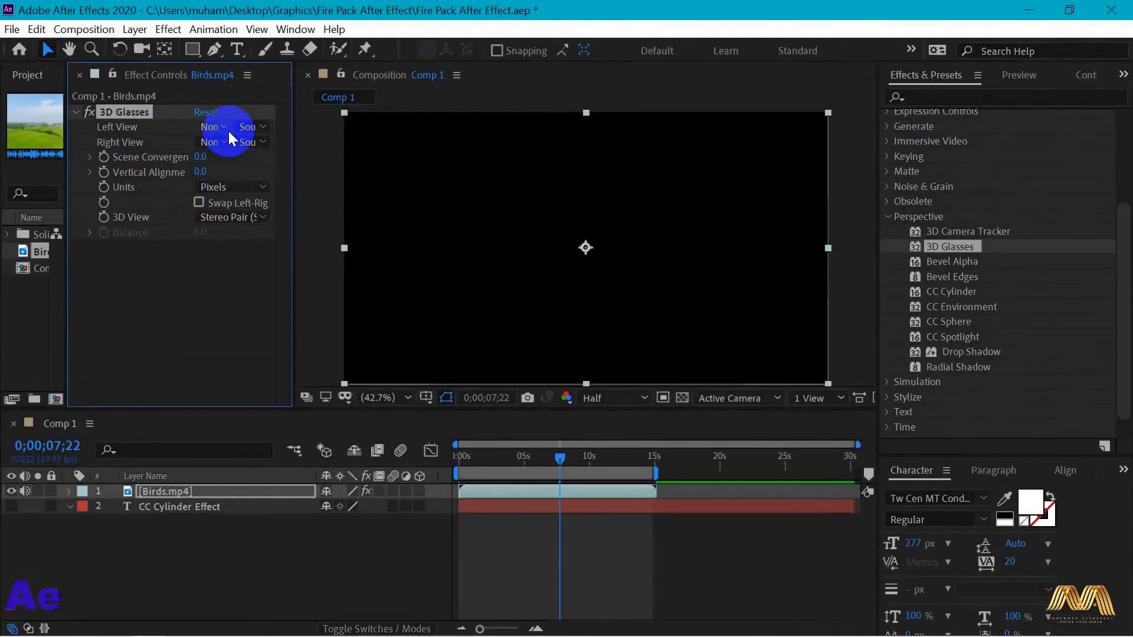
- Set the 3D Glasses Left and Right View to Birds.mp4, with Scene Convergence at 28 and Vertical Alignment at 76
click(436, 255)
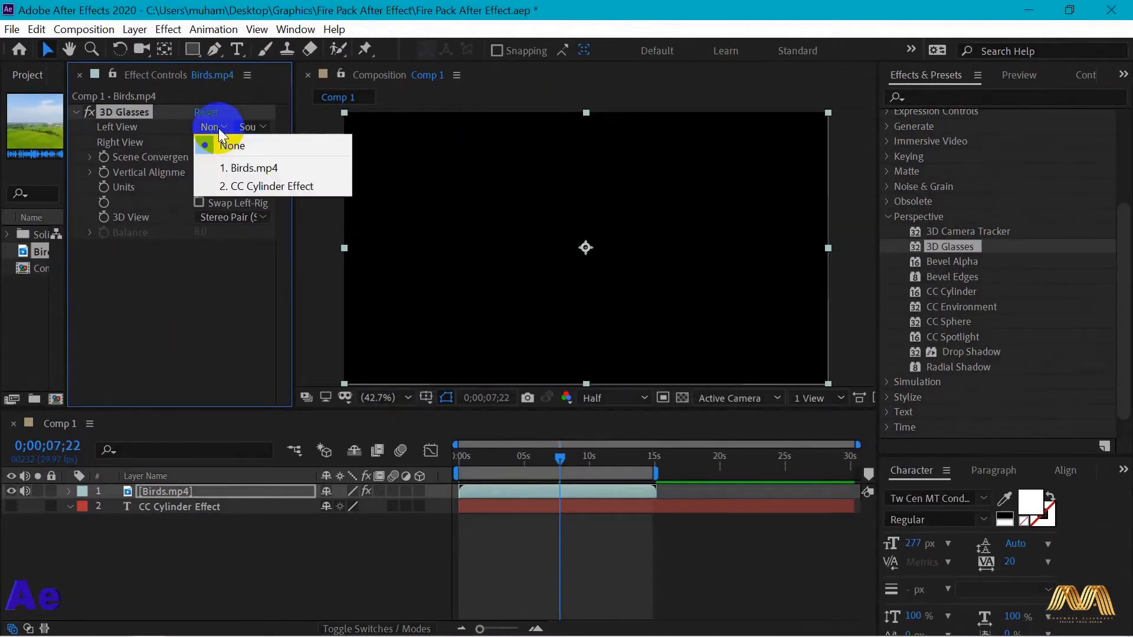
click(278, 169)
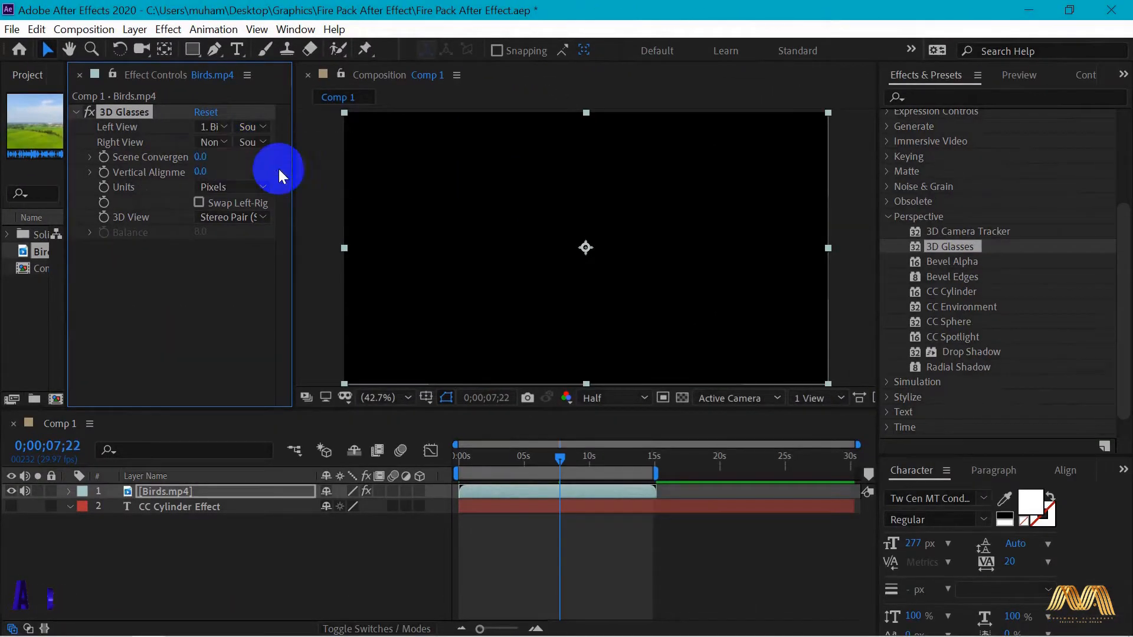
click(216, 143)
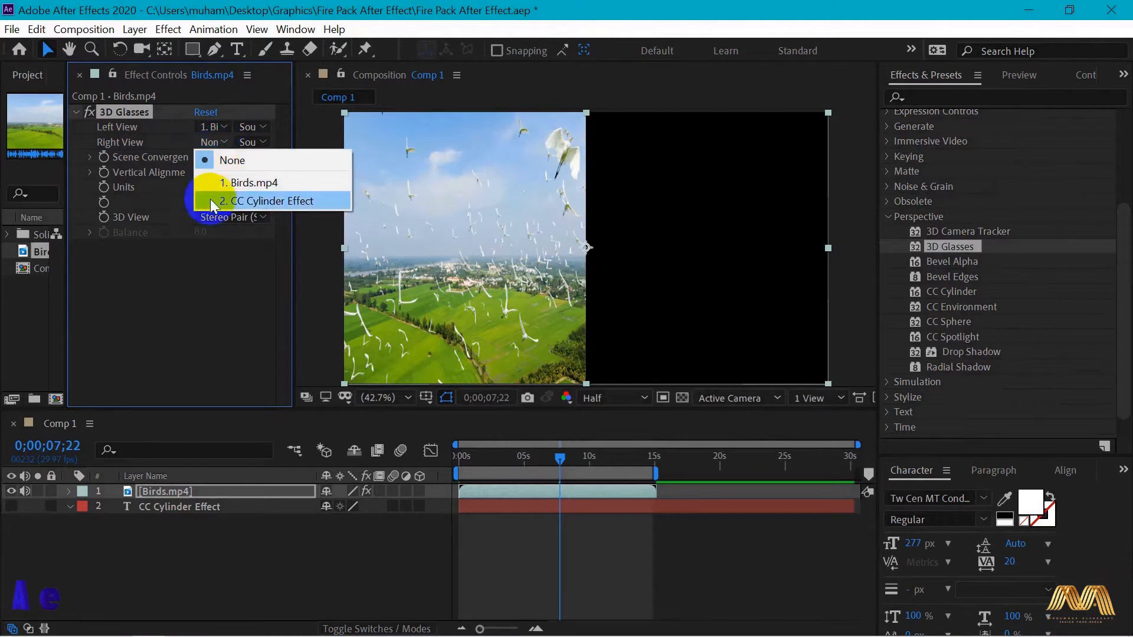
click(242, 183)
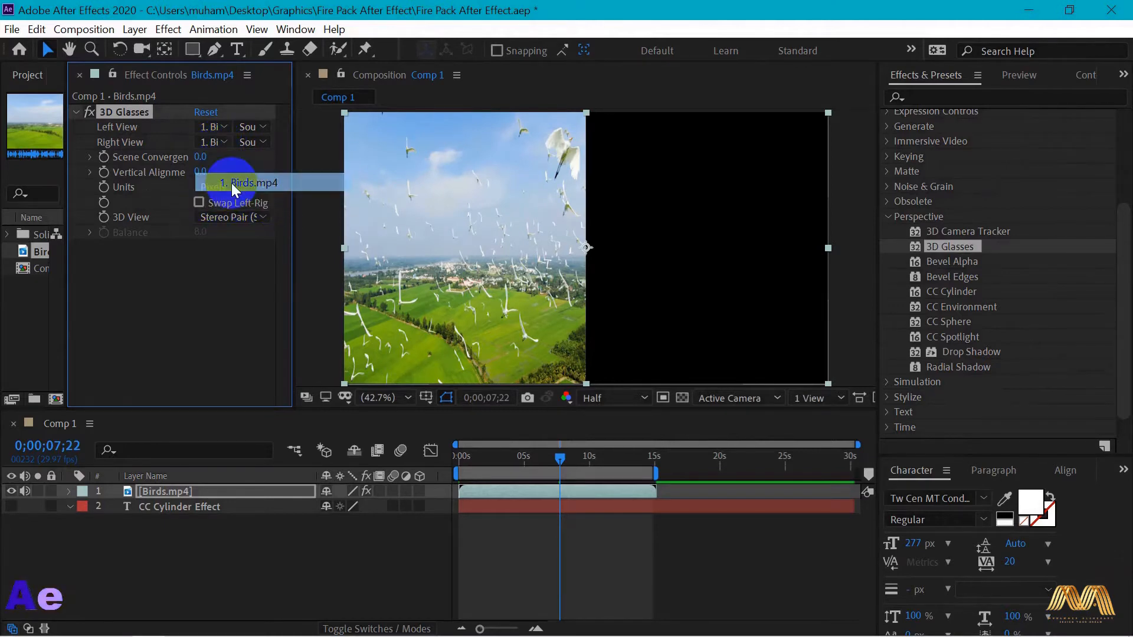
drag(229, 160, 264, 169)
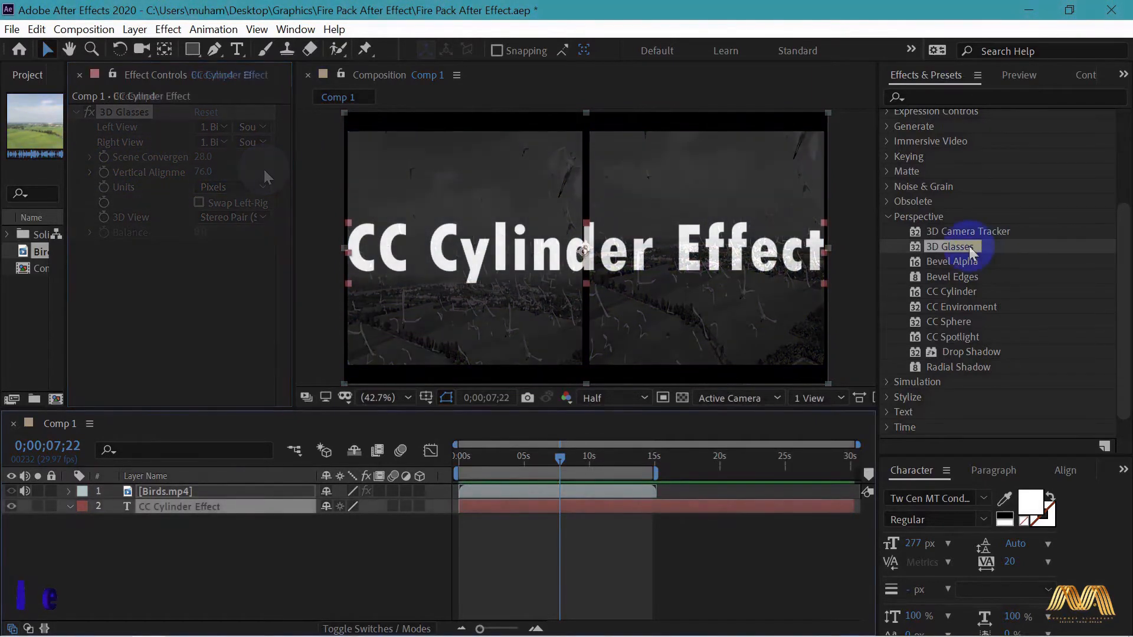
- Apply CC Cylinder to the CC Cylinder Effect text layer and set its Radius to 136%
click(953, 291)
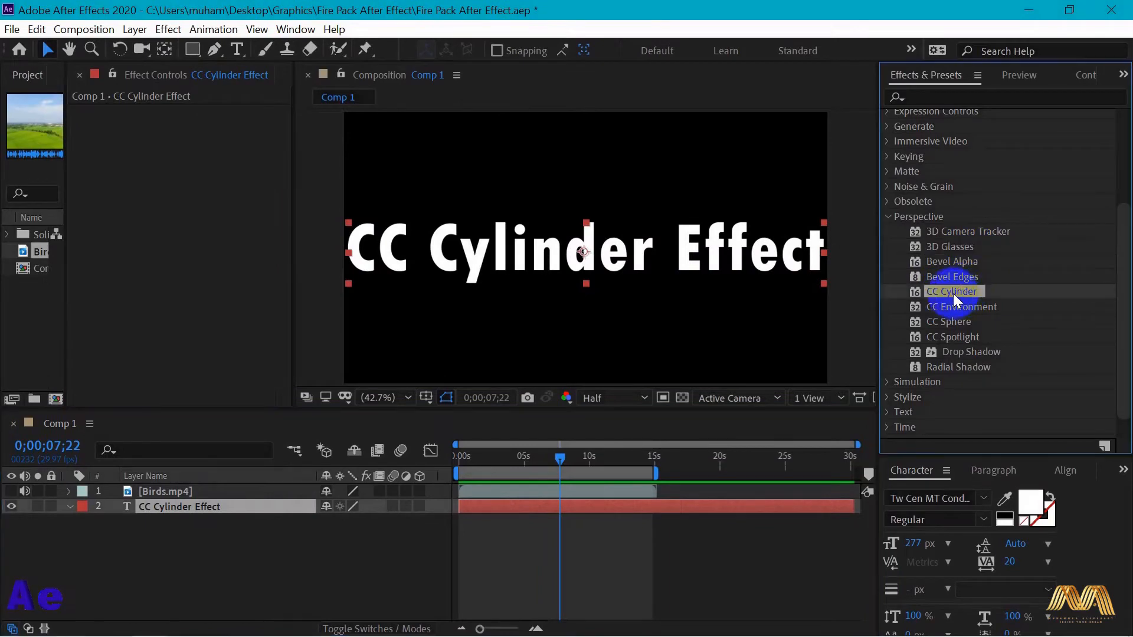
drag(800, 270, 560, 249)
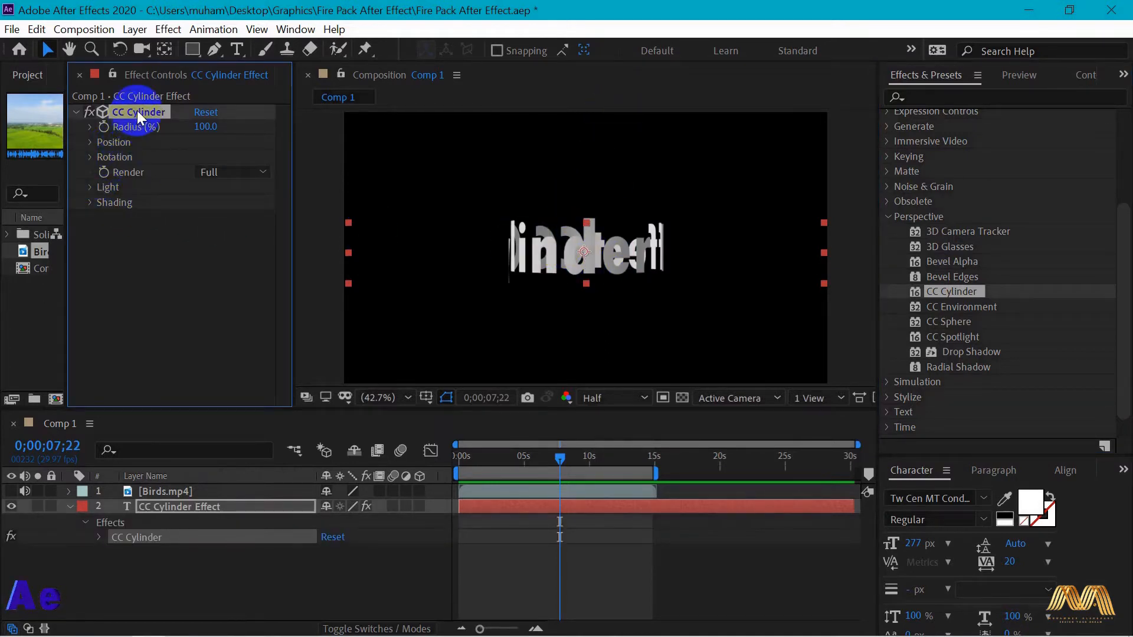
drag(203, 126, 239, 126)
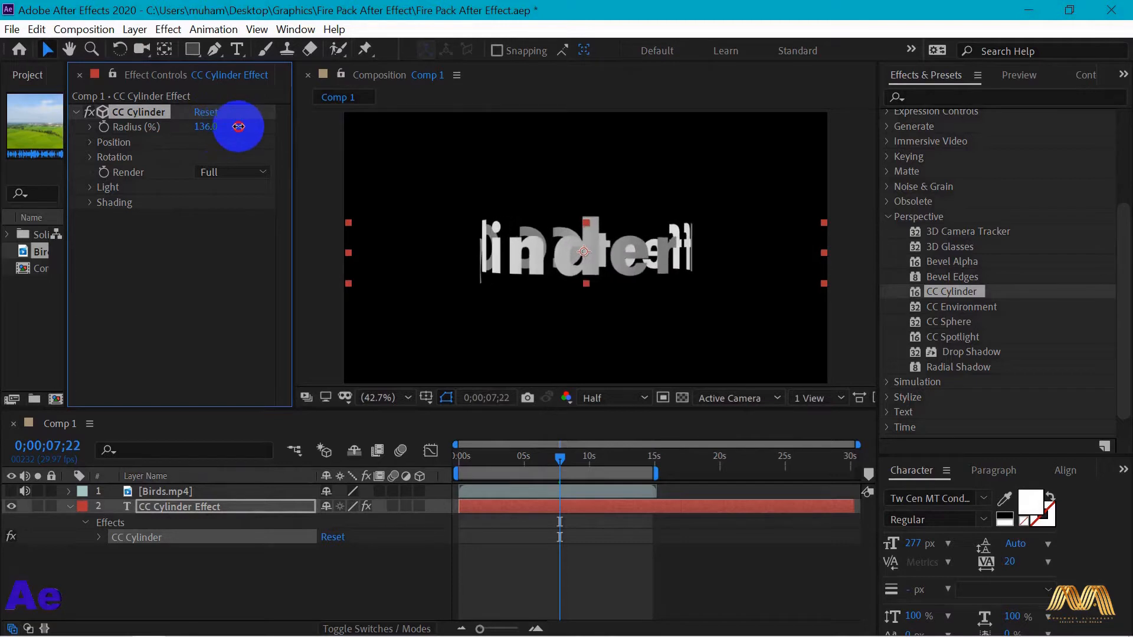
- Set the CC Cylinder rotation on the text layer to X 33°, Y 153° and Z -94°
click(91, 157)
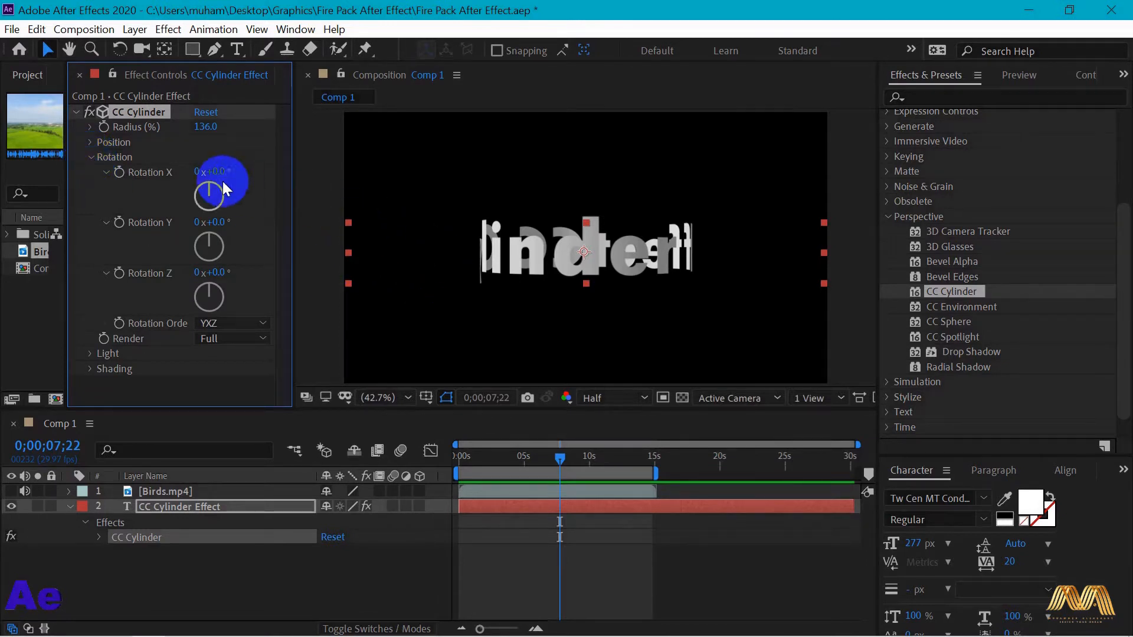
drag(216, 171, 244, 171)
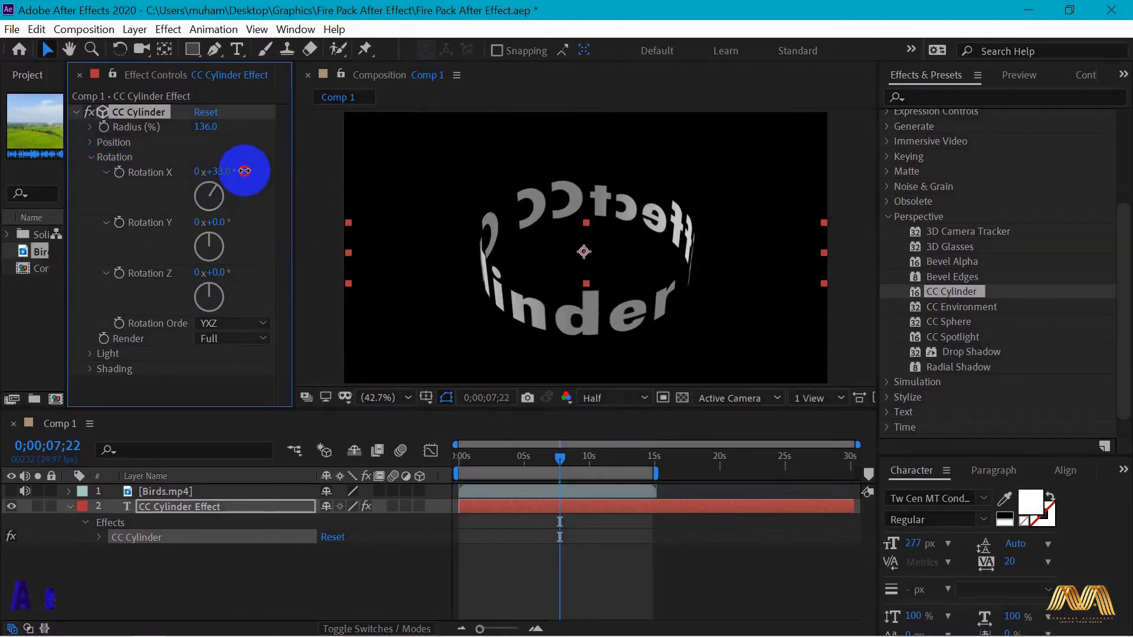
drag(215, 272, 136, 272)
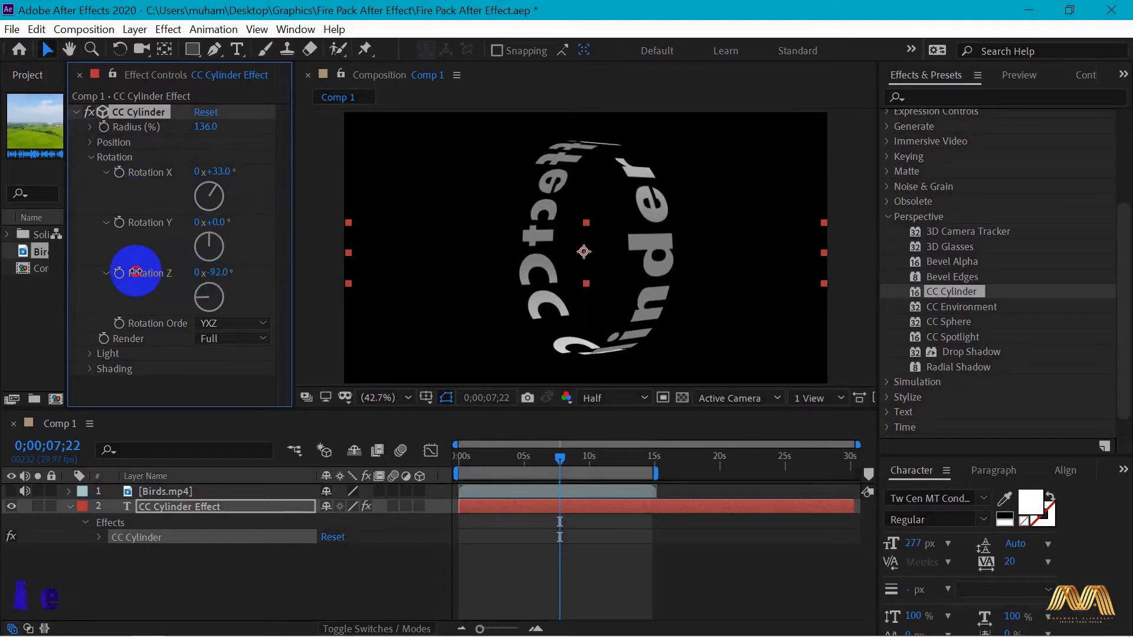
drag(135, 272, 135, 271)
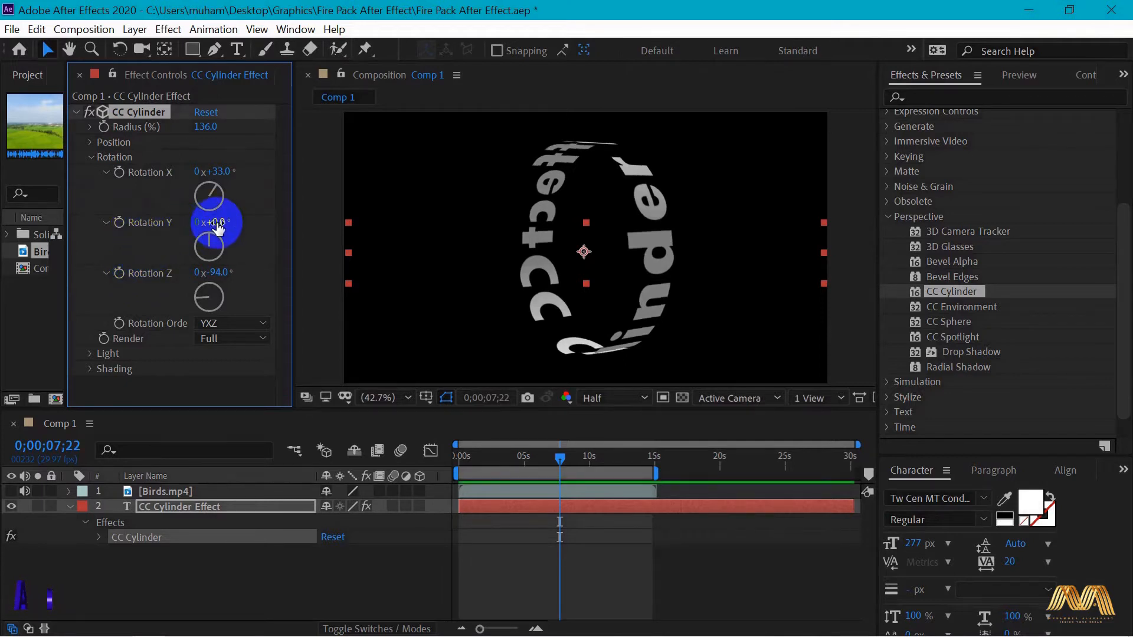
drag(217, 223, 339, 223)
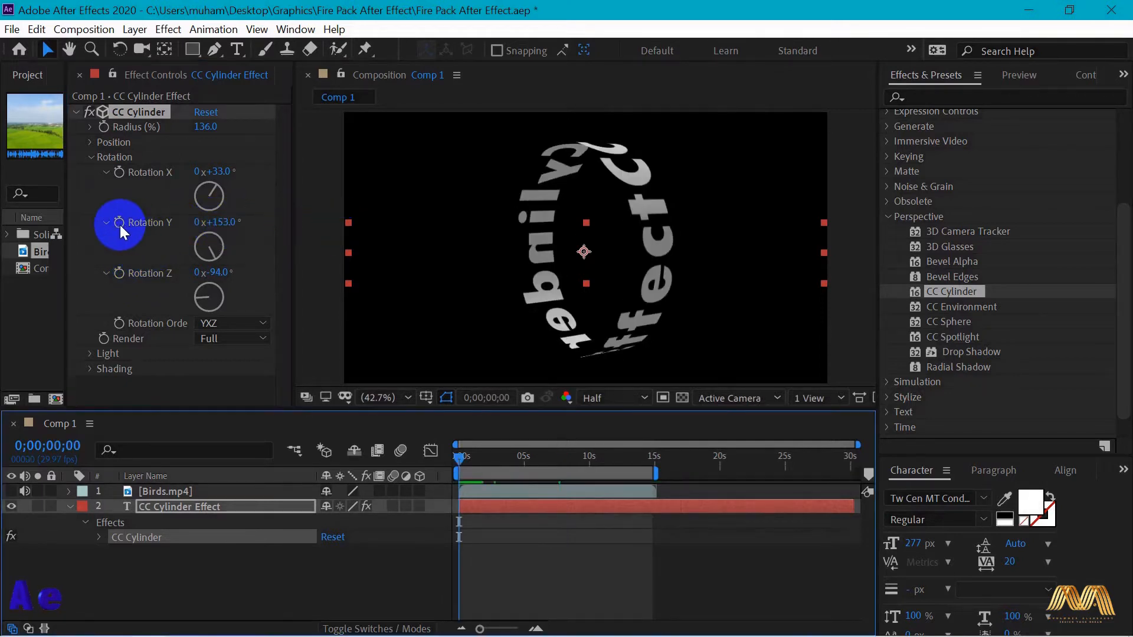
- Keyframe CC Cylinder Rotation Y from 153° at 0;00;00;00 to 2x+202° at 0;00;07;22 and play the animation
click(119, 223)
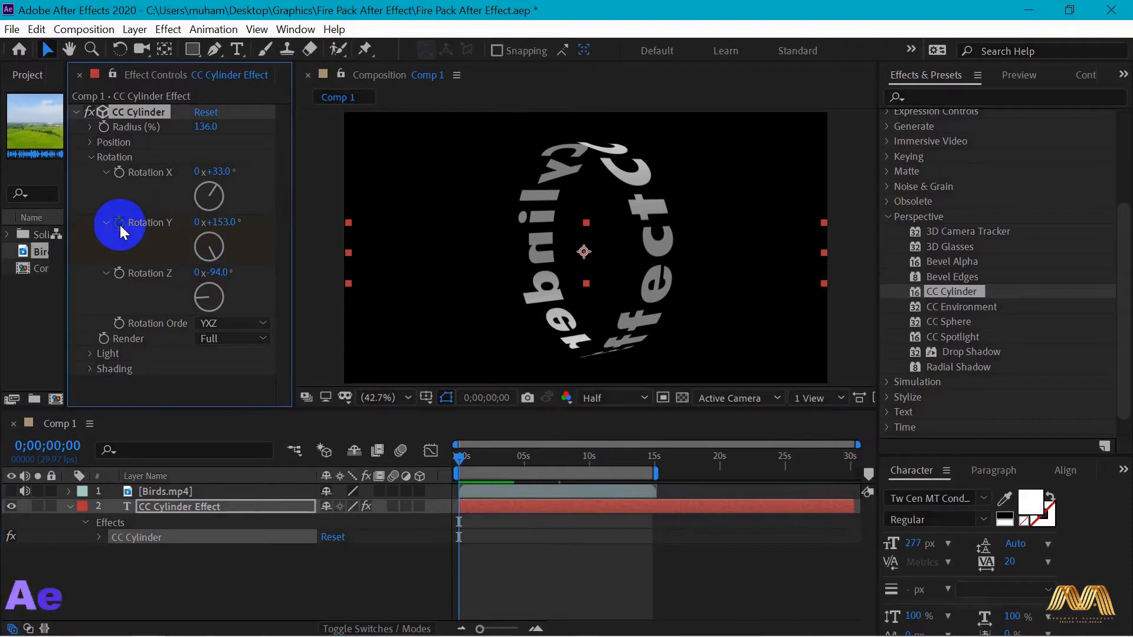
click(250, 518)
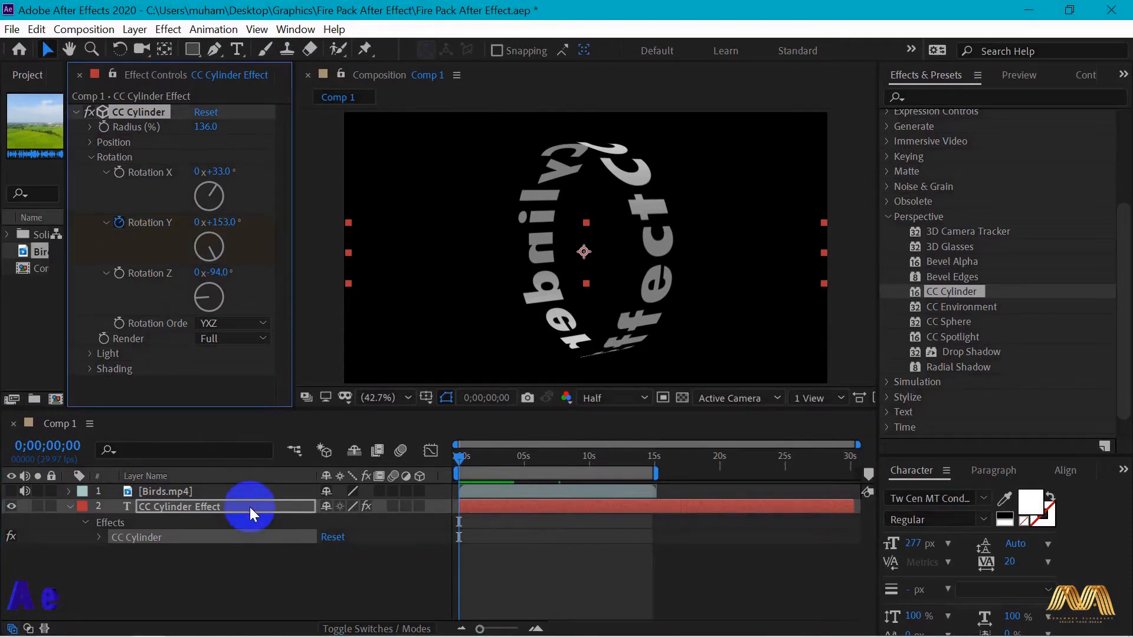
key(u)
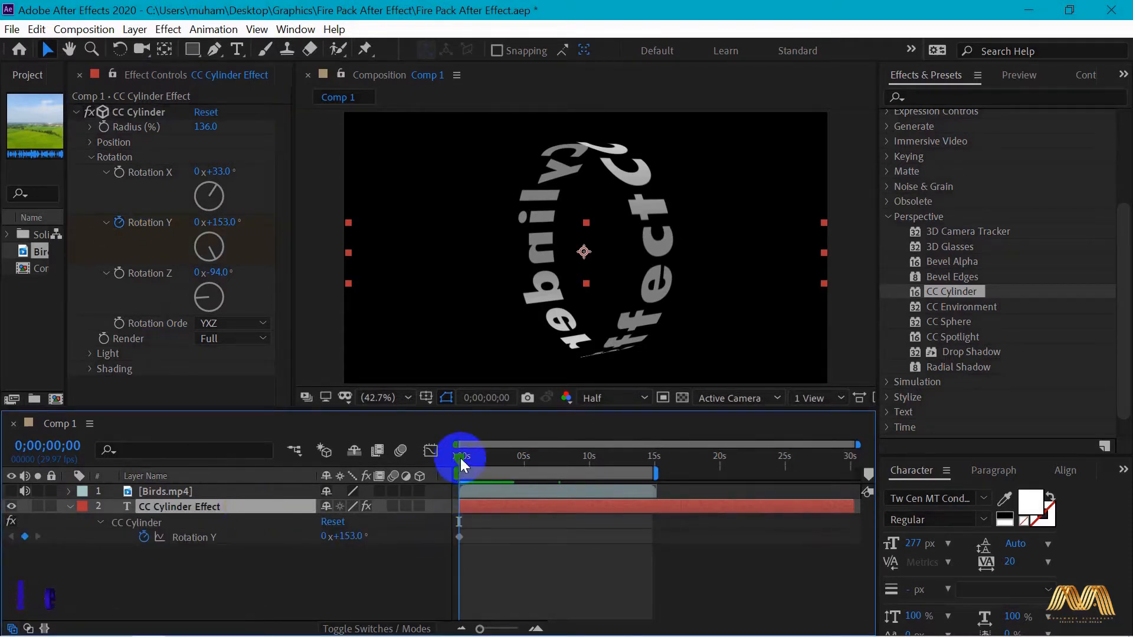
drag(552, 467, 561, 468)
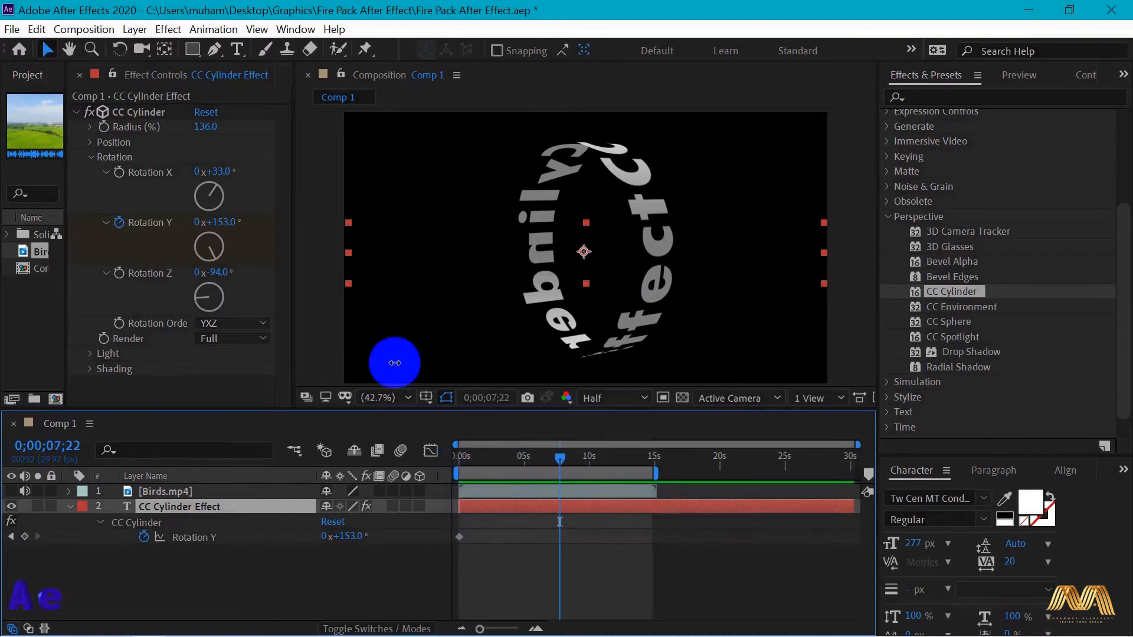
drag(215, 222, 624, 265)
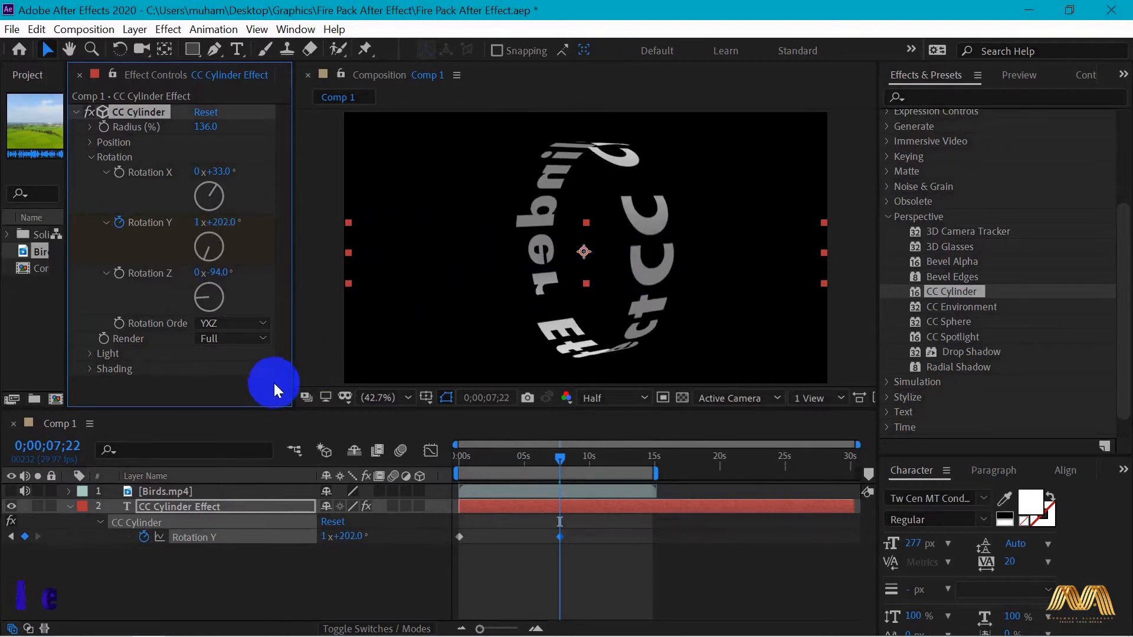
click(325, 537)
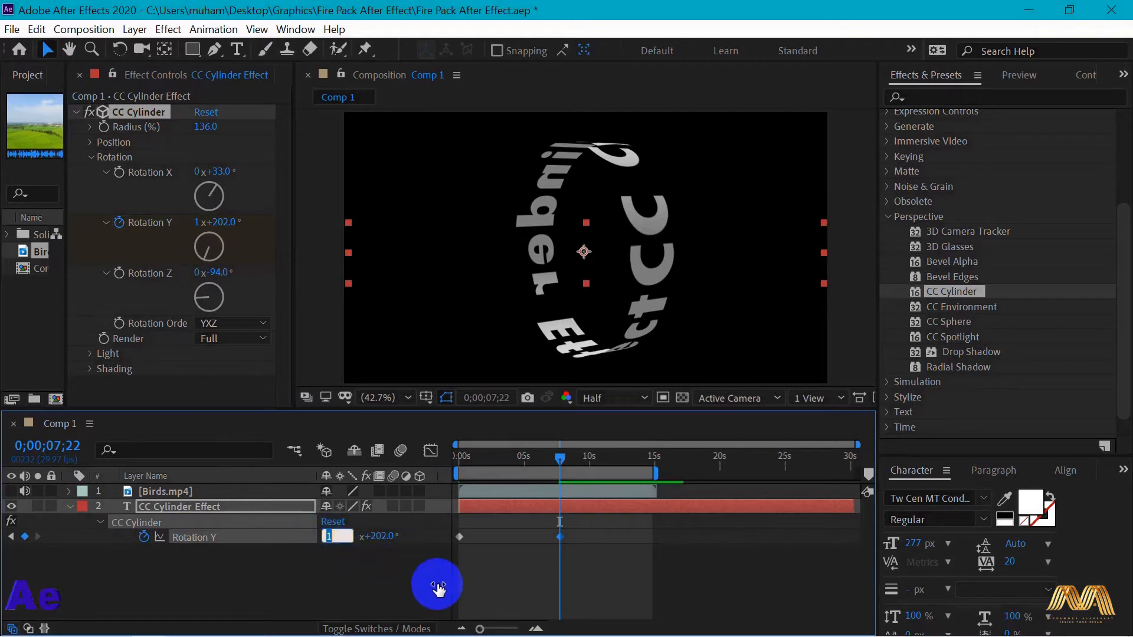
text(2)
key(Return)
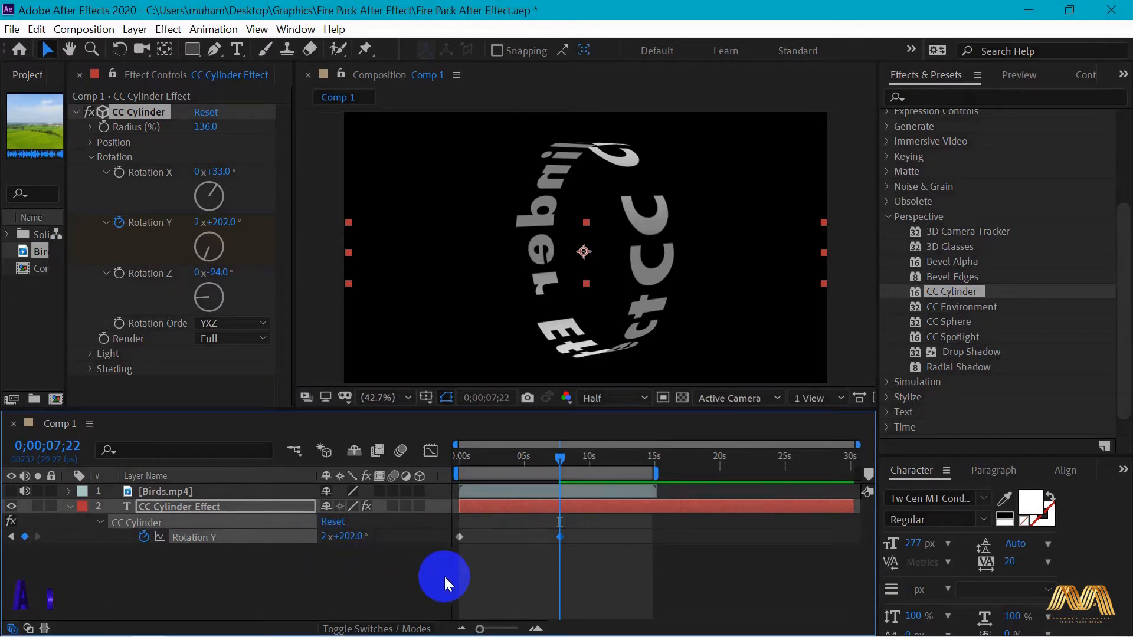
drag(561, 455, 444, 463)
key(space)
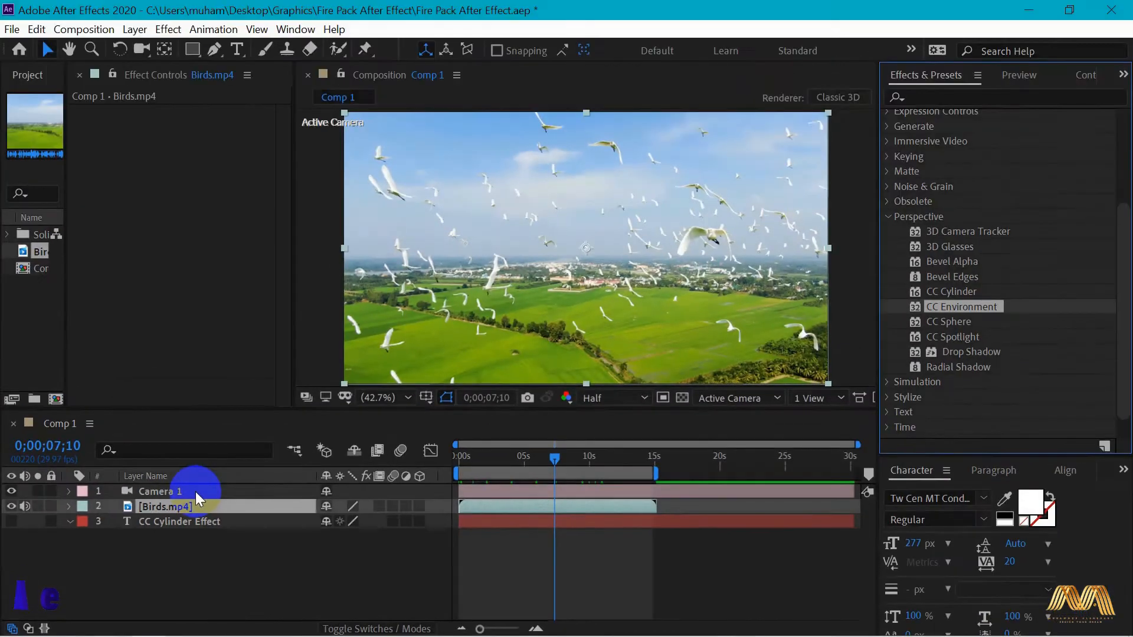
- Apply CC Environment to the Birds.mp4 layer beneath Camera 1, with Lens Distortion at 752 and Horizontal Pan at -13
click(390, 348)
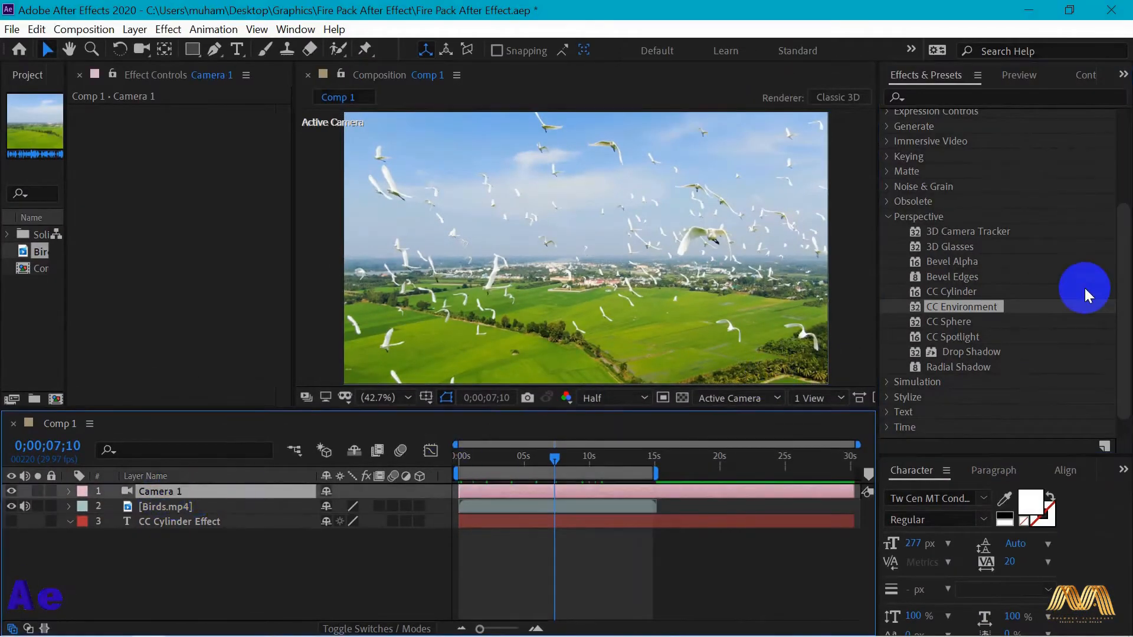
drag(951, 311, 572, 243)
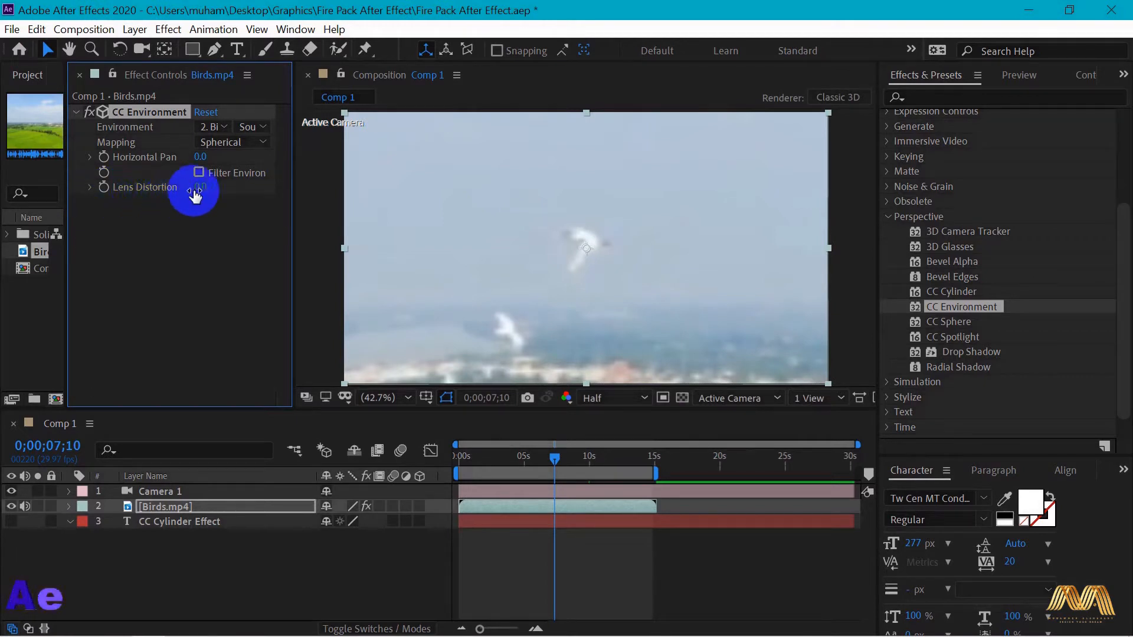
drag(203, 188, 507, 186)
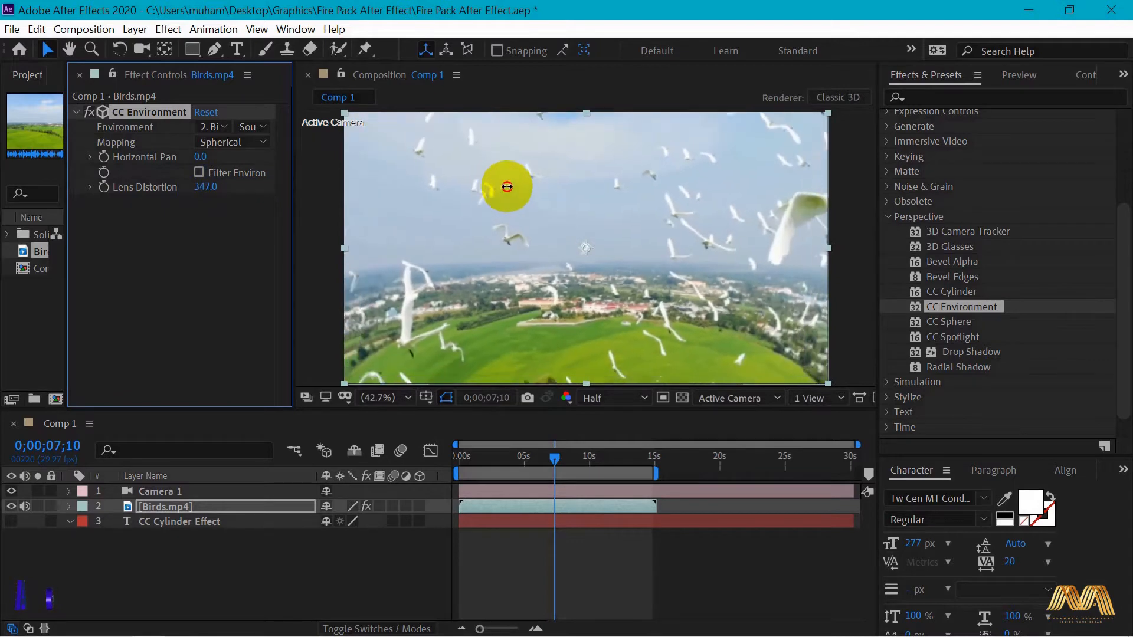
mouse_move(682, 197)
mouse_down()
mouse_move(993, 192)
mouse_move(361, 213)
mouse_move(742, 189)
mouse_move(675, 192)
mouse_up()
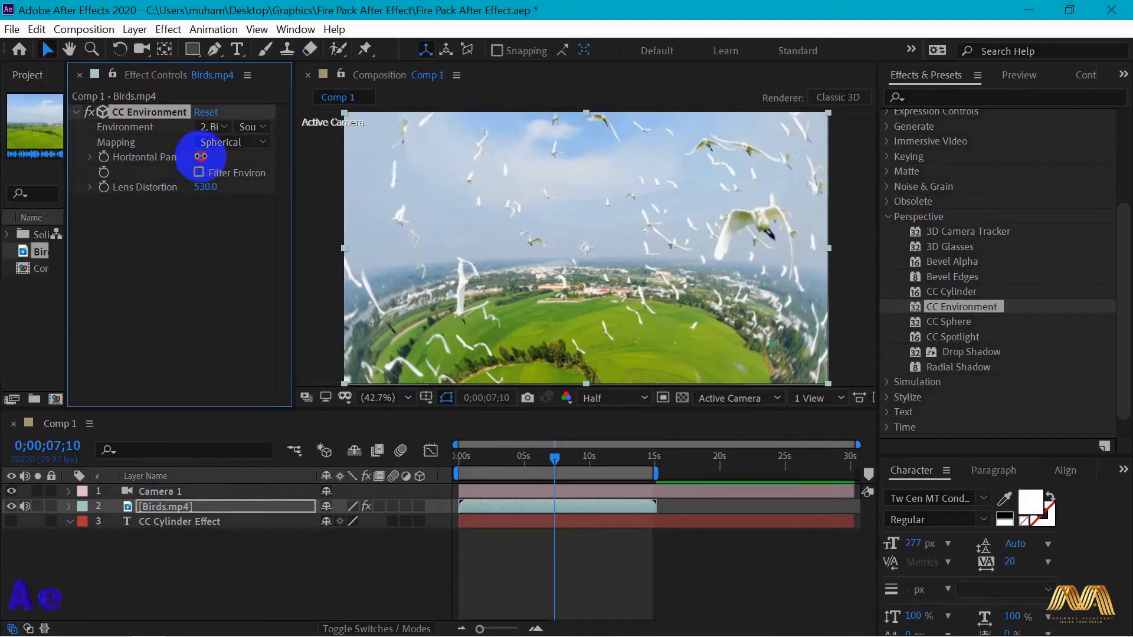
drag(201, 156, 398, 161)
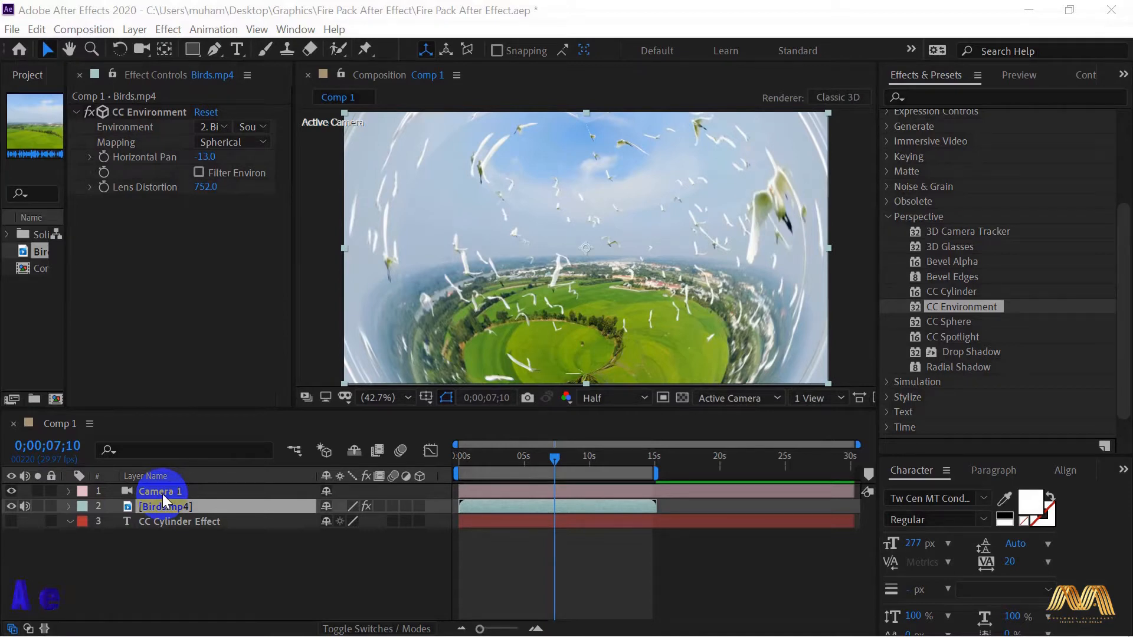
- Increase the Y Rotation of Camera 1 to turn the view of the environment
click(162, 493)
click(70, 492)
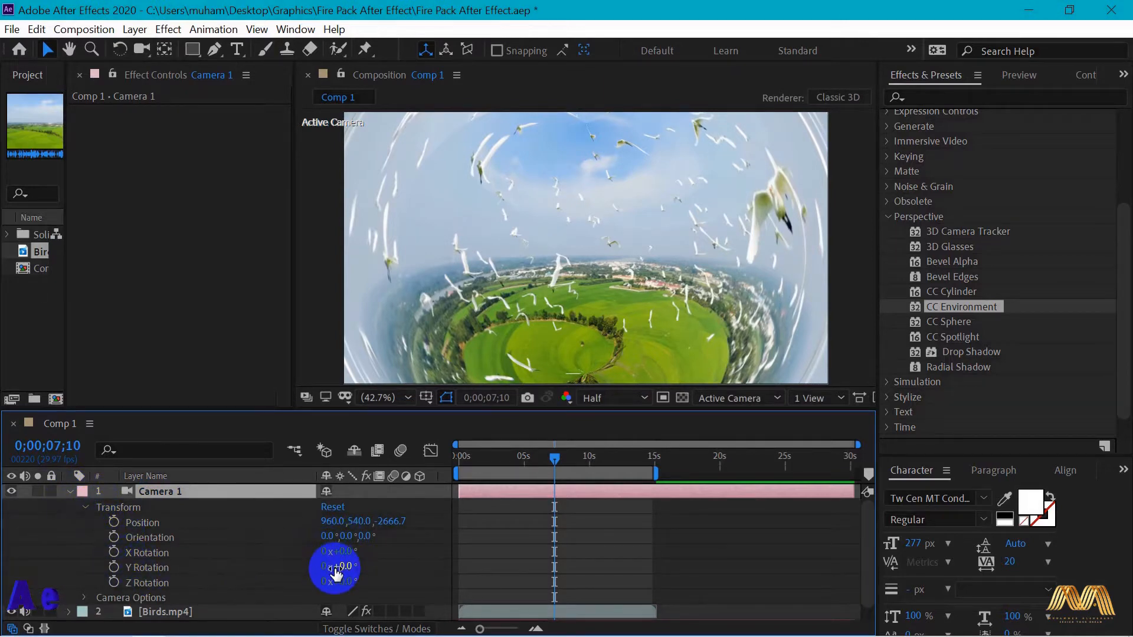
drag(344, 569, 408, 565)
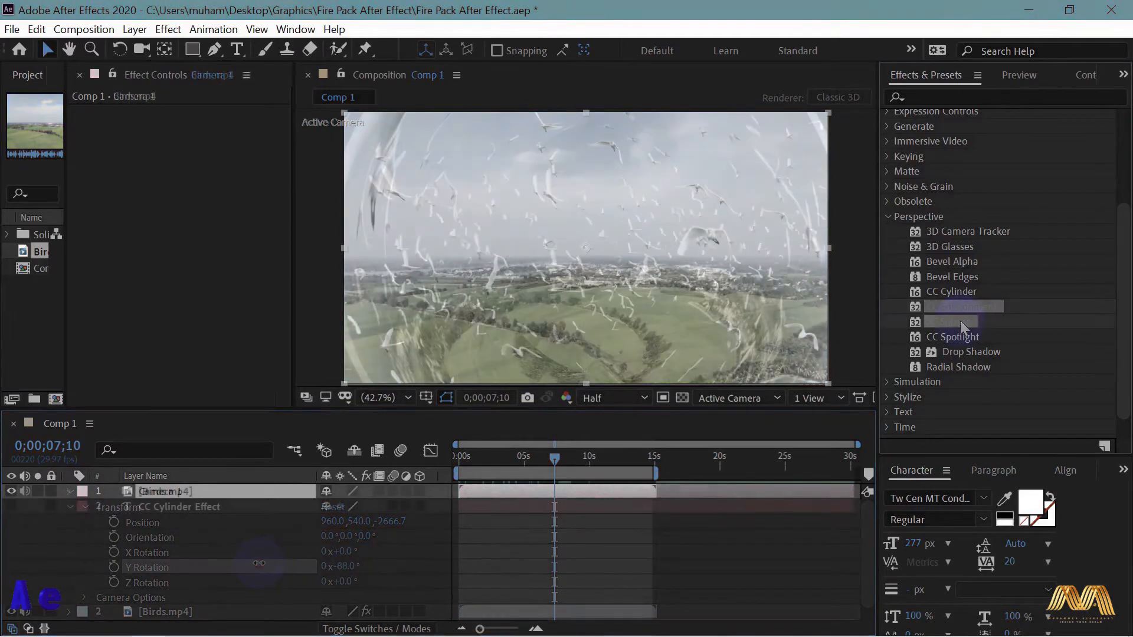
- Apply CC Sphere to the Birds.mp4 footage with Radius 441, Rotation X -18° and Rotation Y -12°
drag(961, 320, 579, 281)
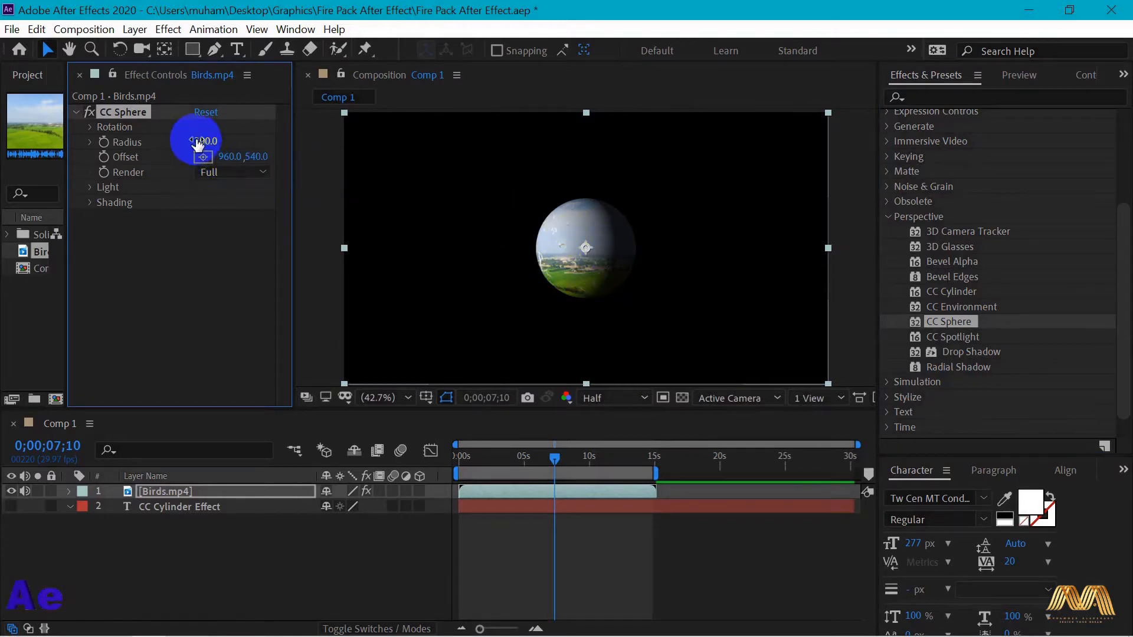
drag(208, 141, 407, 136)
click(90, 127)
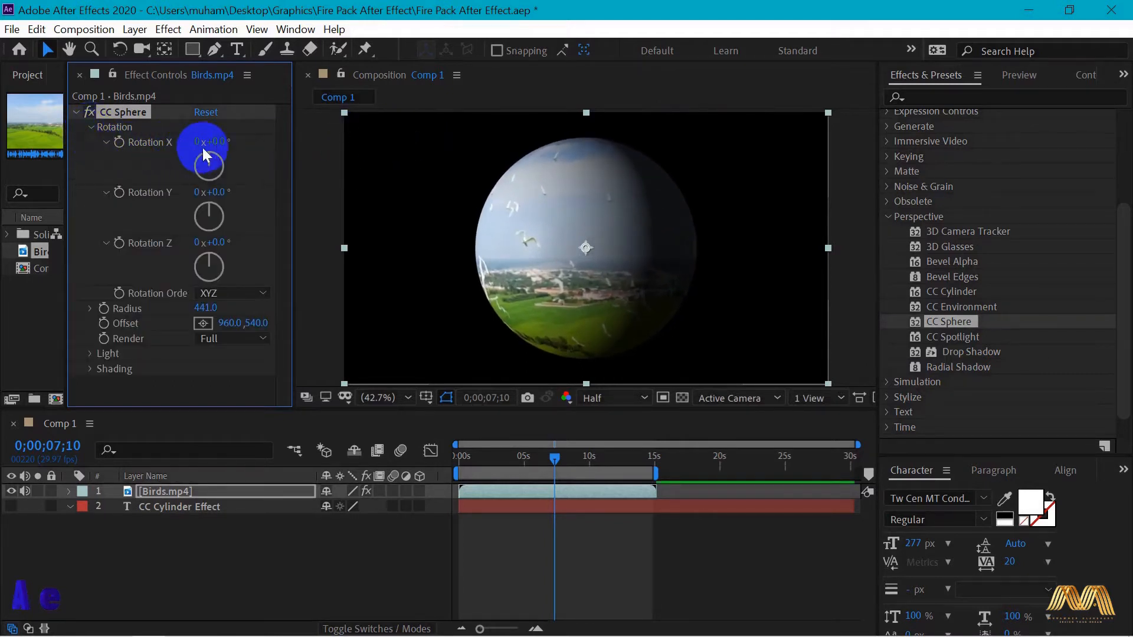
mouse_move(216, 142)
mouse_down()
mouse_move(327, 149)
mouse_move(203, 148)
mouse_up()
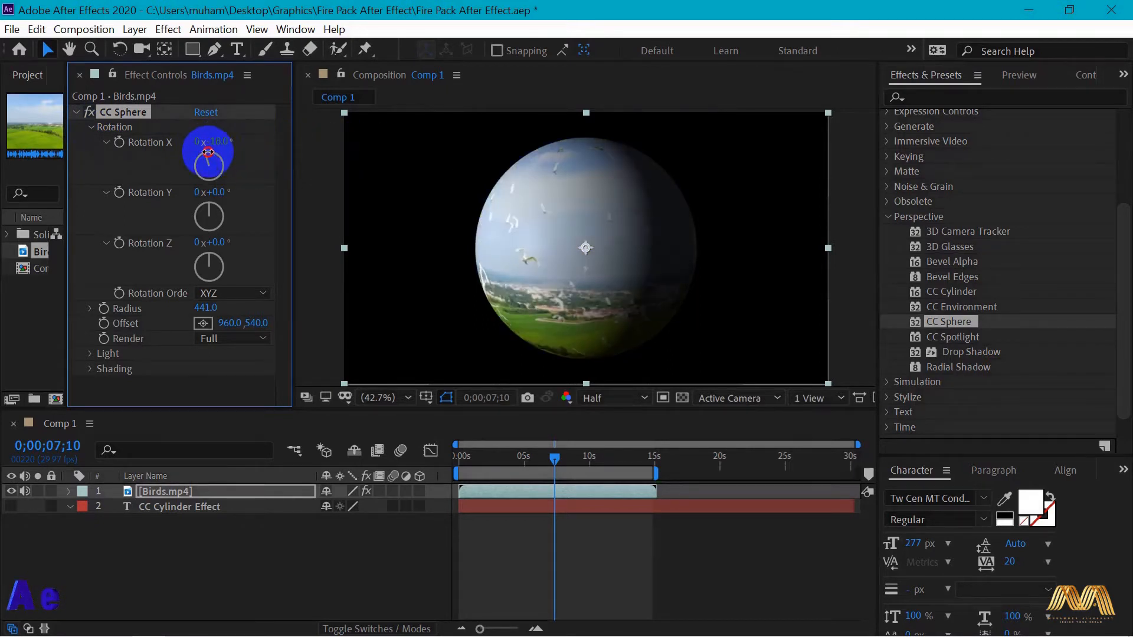
drag(189, 198, 215, 211)
- Keyframe CC Sphere Rotation Y from -12° at 0;00;00;00 to 2x+19° at 0;00;09;07 and preview the spin
click(554, 475)
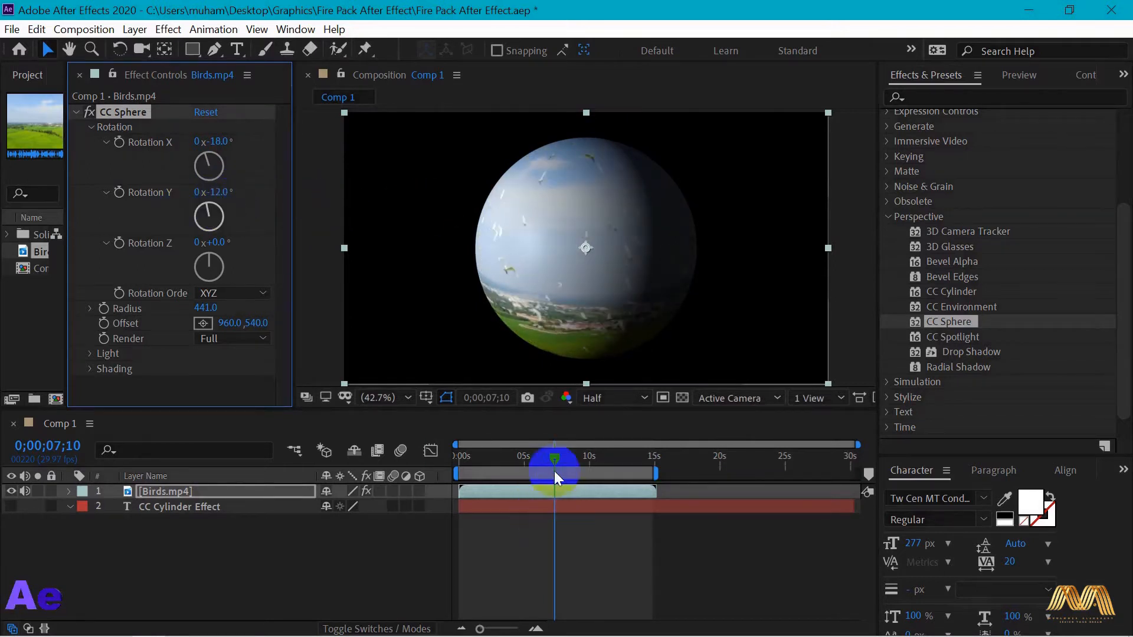
click(458, 458)
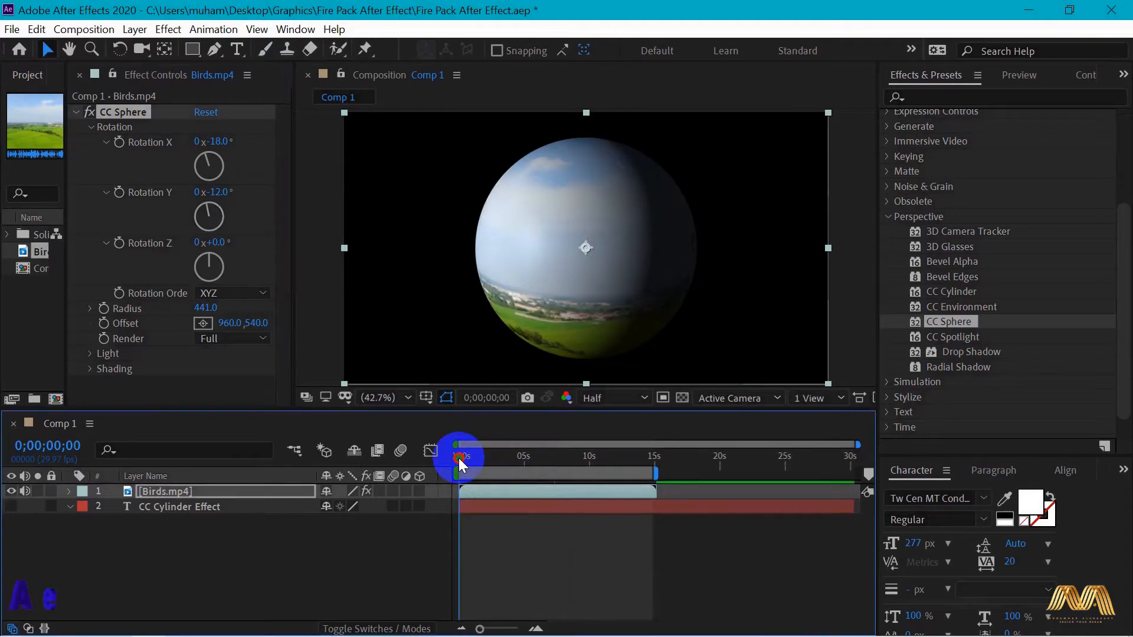
click(117, 193)
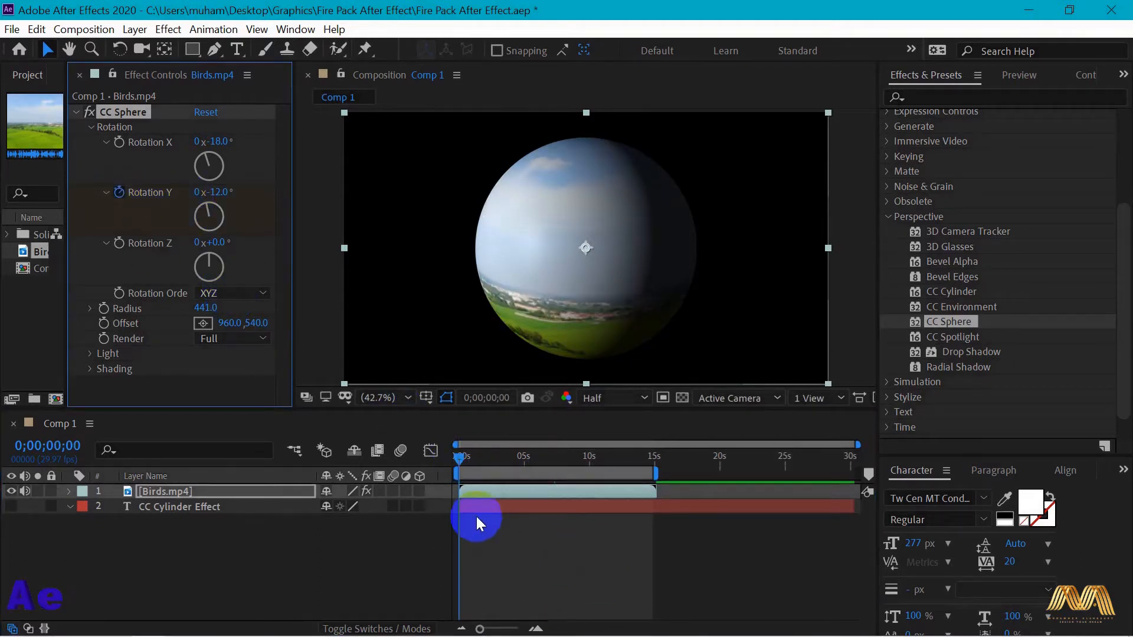
key(u)
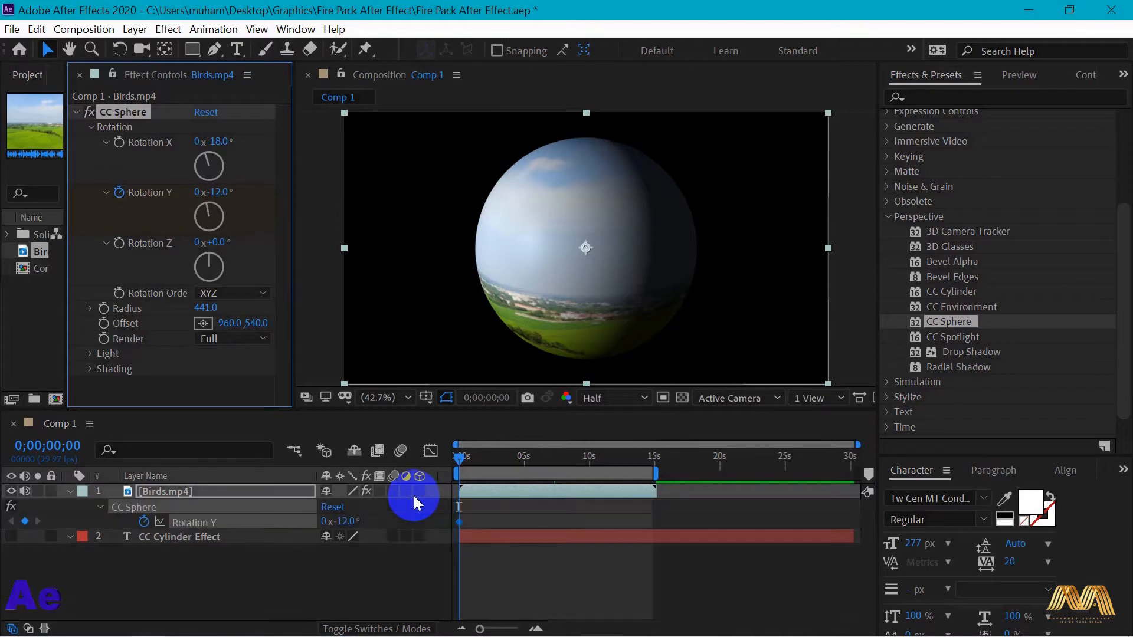
click(473, 459)
drag(473, 460, 581, 466)
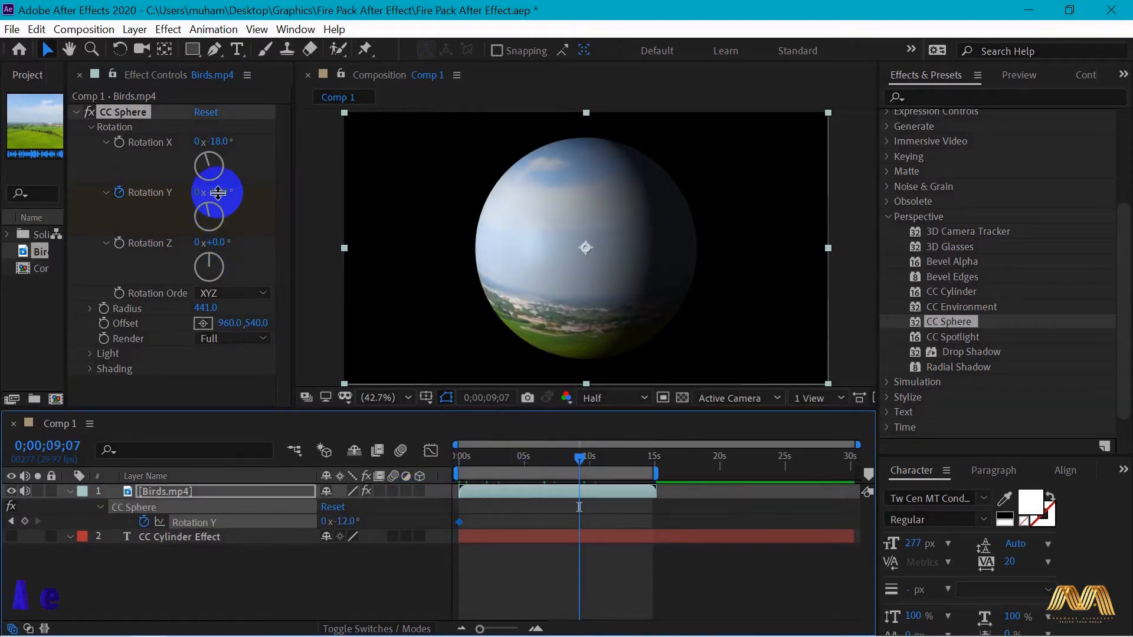
drag(218, 191, 579, 207)
click(198, 194)
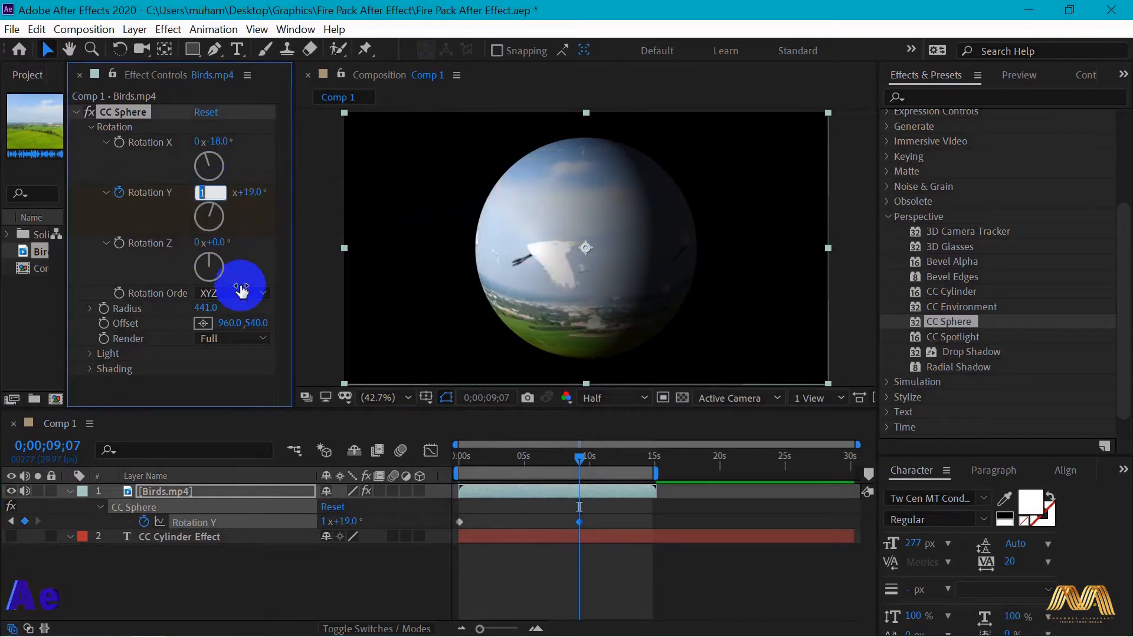
text(2)
key(Return)
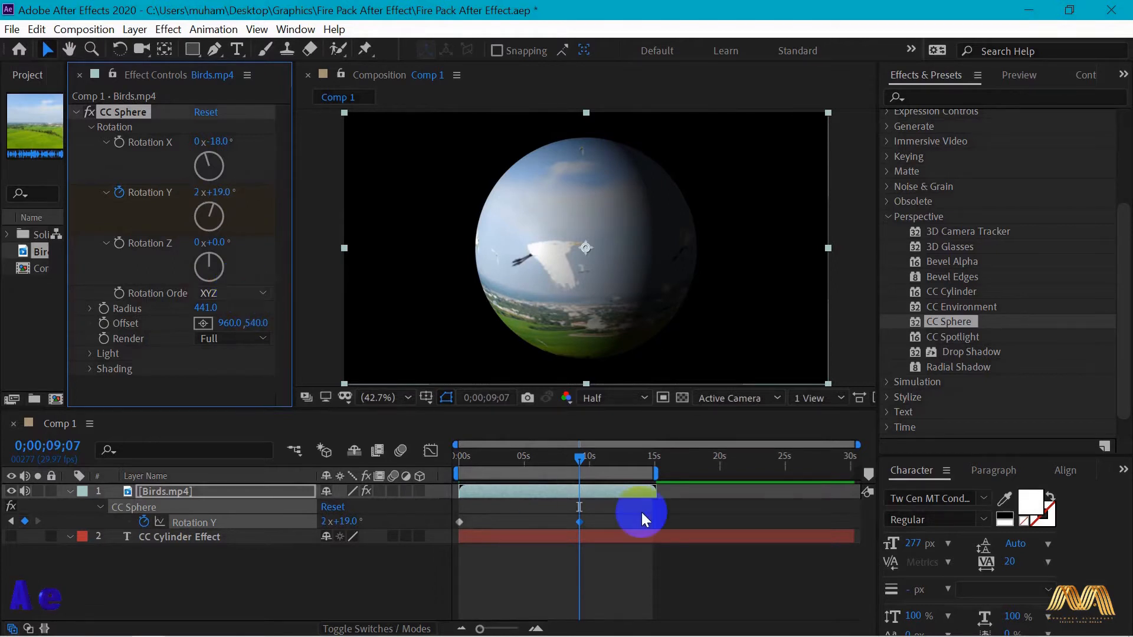
click(449, 466)
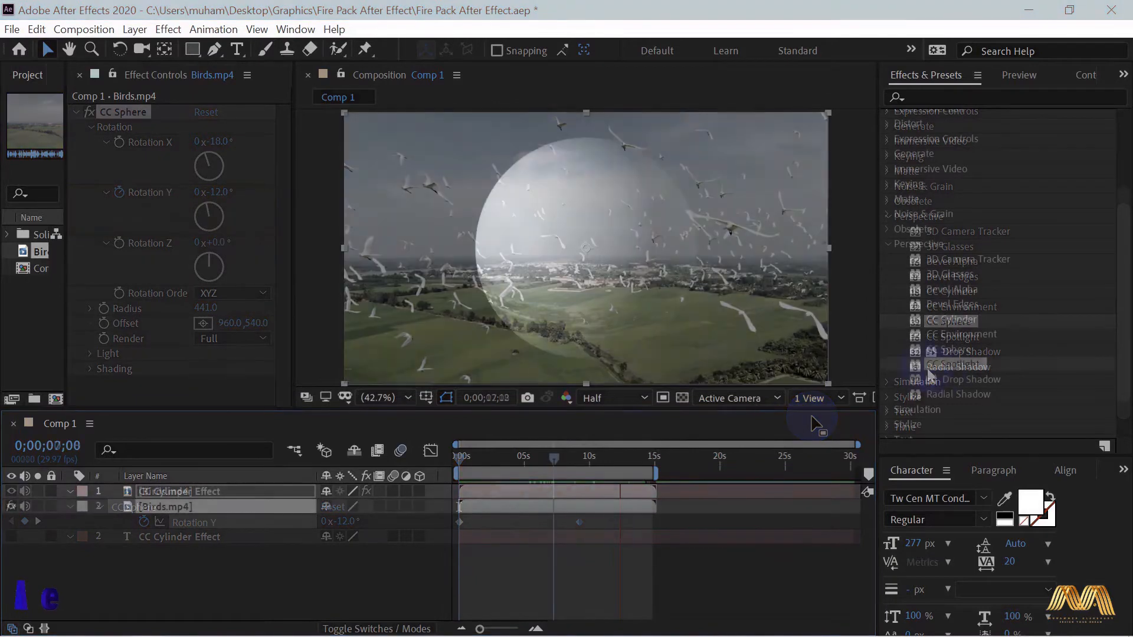
- Apply CC Spotlight to Birds.mp4 with Intensity 69 and Edge Softness 83%, and widen its Cone Angle
drag(953, 365, 593, 280)
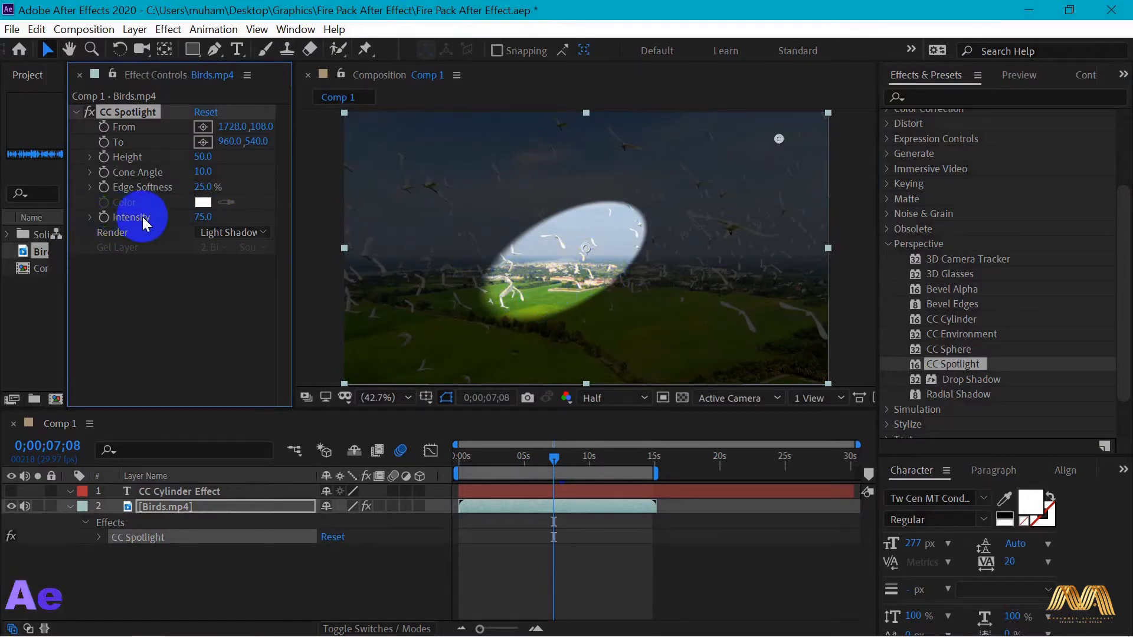
drag(213, 217, 235, 186)
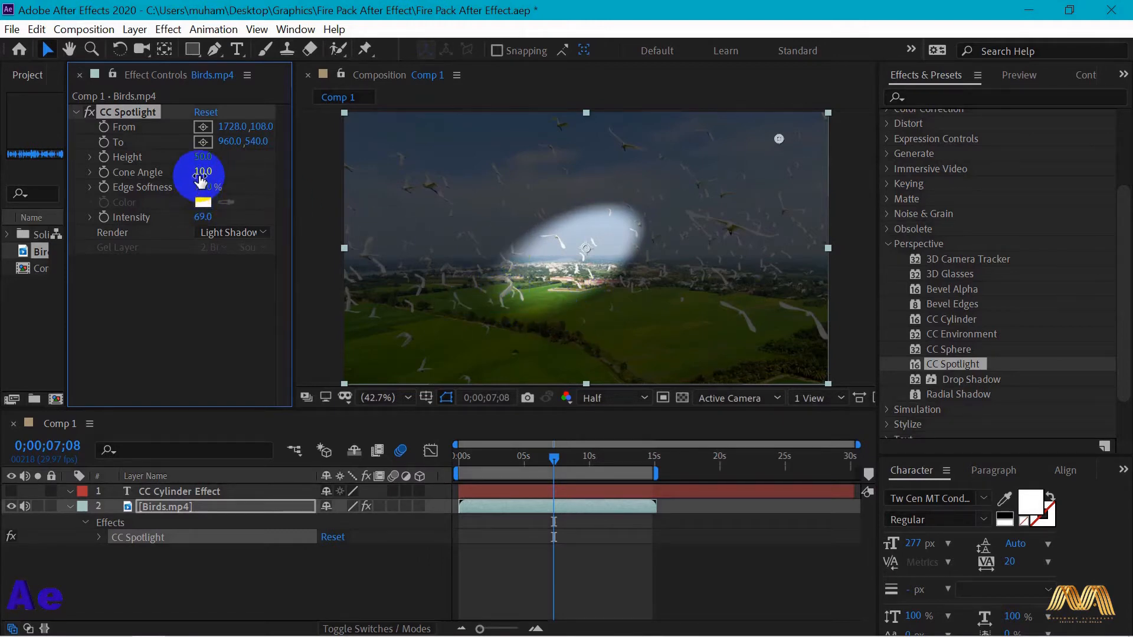
mouse_move(191, 186)
mouse_down()
mouse_move(100, 188)
mouse_move(171, 187)
mouse_up()
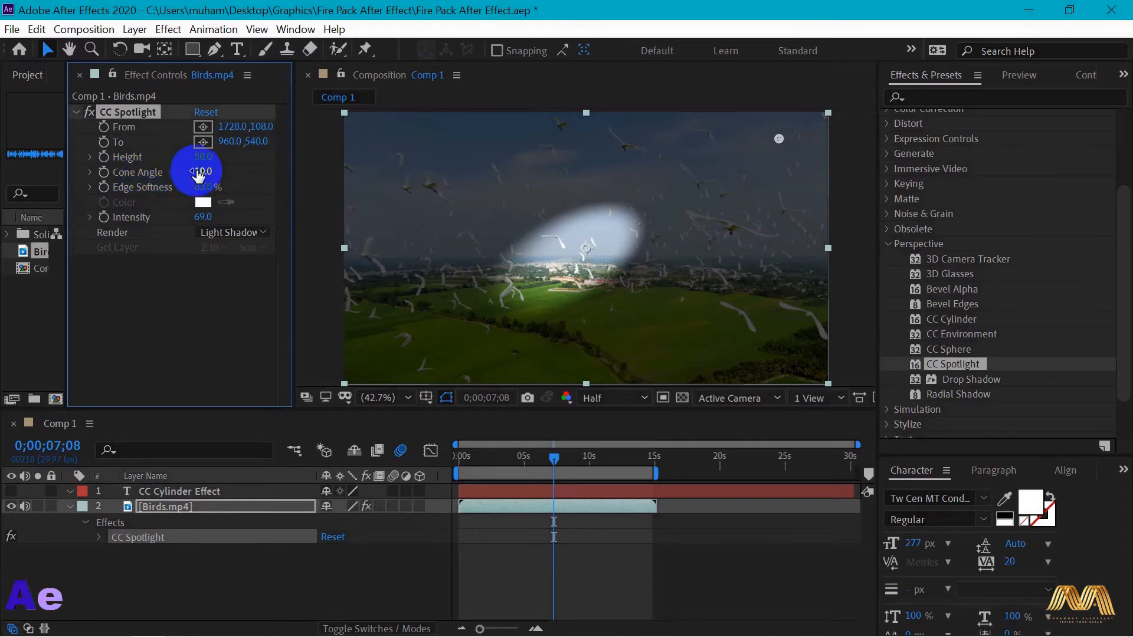
drag(202, 172, 240, 172)
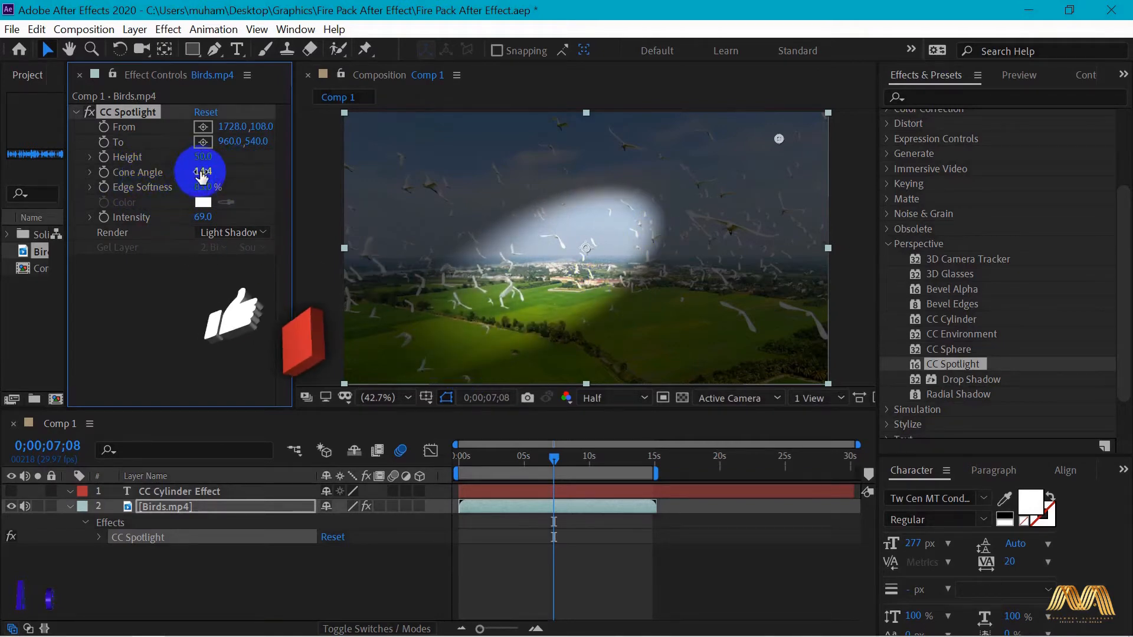
drag(201, 172, 229, 172)
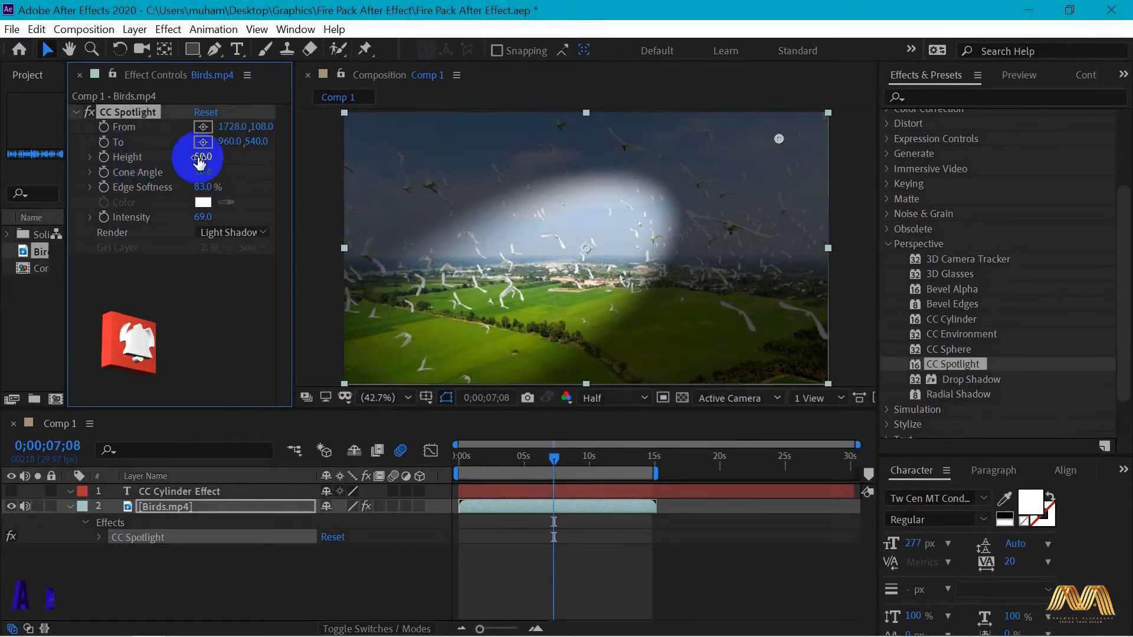
- Set the CC Spotlight Height to 0 and move its From point to the upper-left sky area, about 313, 128
drag(201, 158, 158, 157)
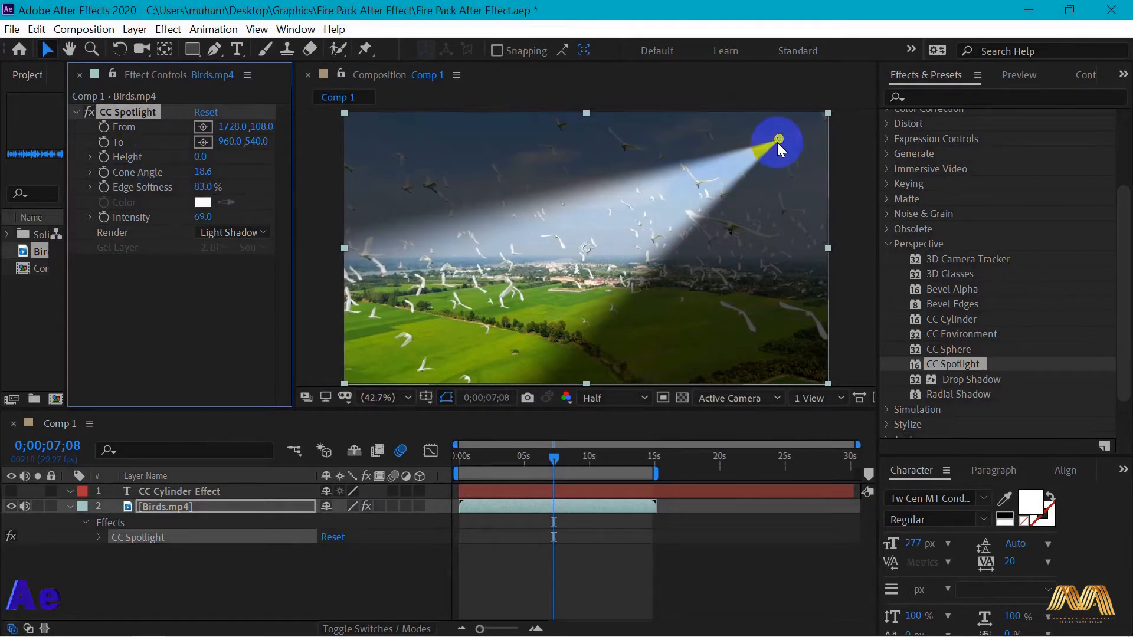
click(251, 128)
drag(266, 125, 222, 129)
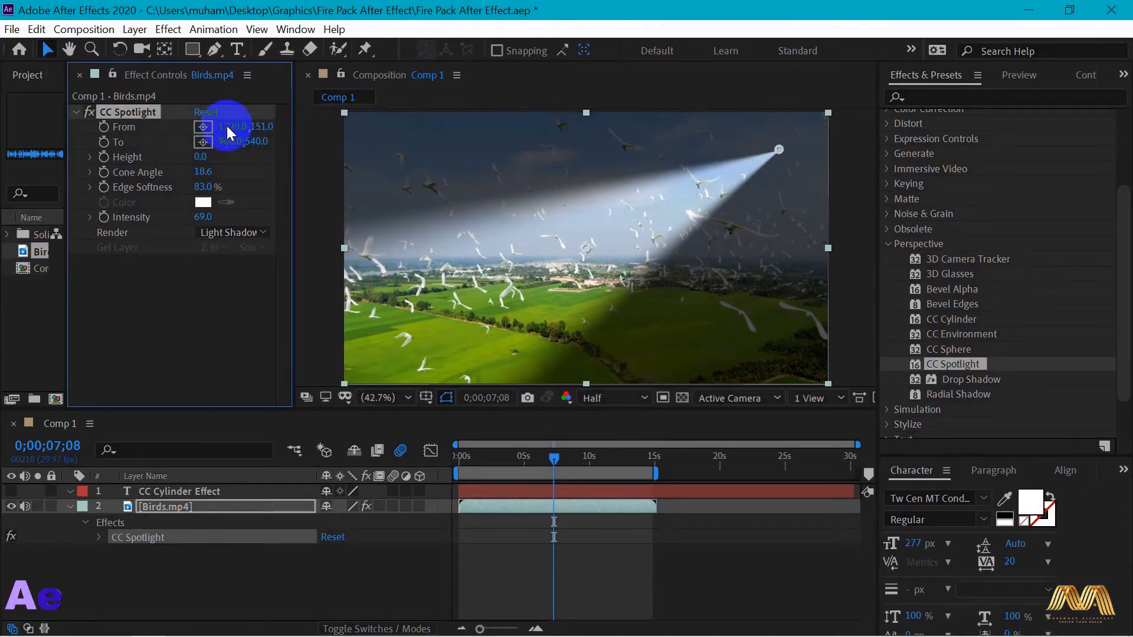
mouse_move(227, 126)
mouse_down()
mouse_move(182, 129)
mouse_move(227, 127)
mouse_up()
click(735, 157)
drag(780, 152, 423, 144)
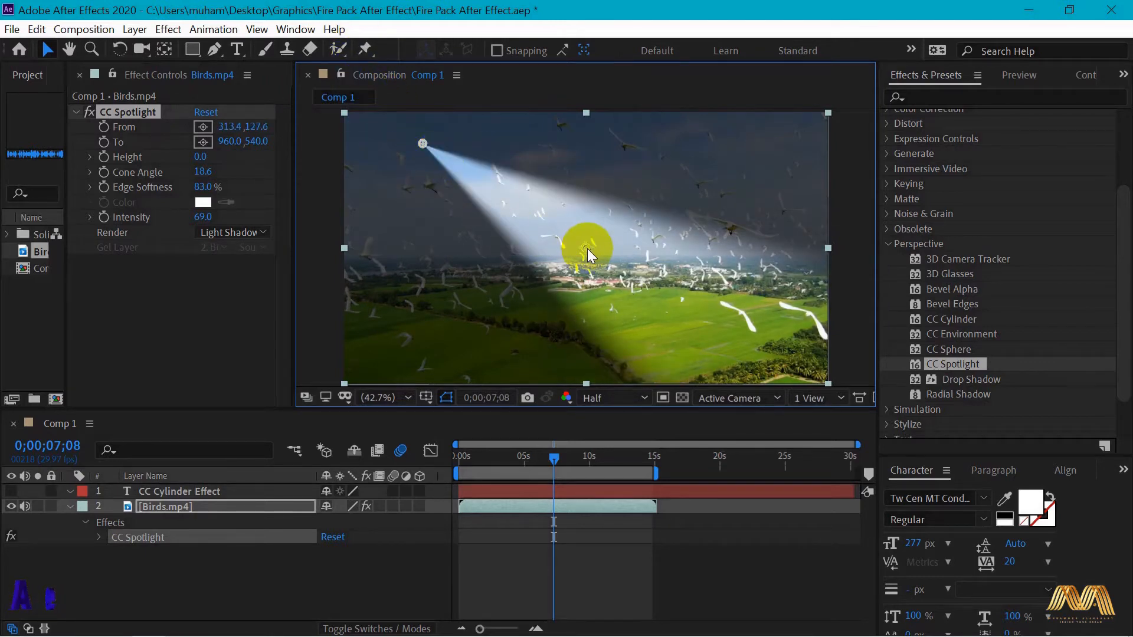
- Position the spotlight's From point at the frame's upper-left corner (-5.3, -10.6) and its To point outside the frame at -398.8, 825.8
drag(599, 239, 559, 277)
drag(423, 145, 343, 112)
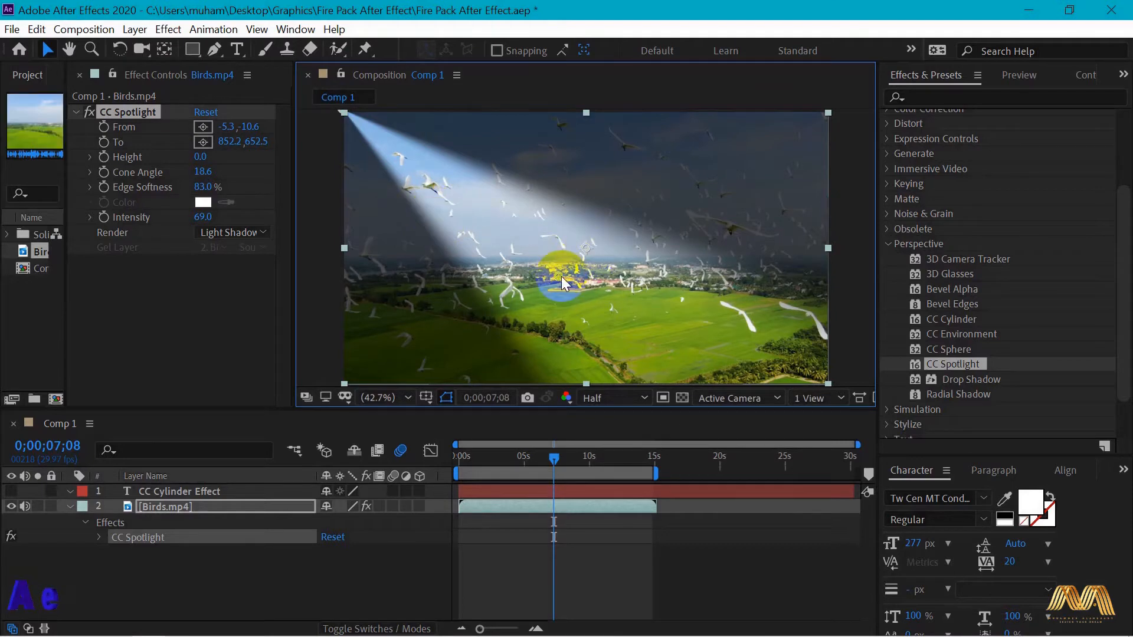
drag(558, 278, 270, 320)
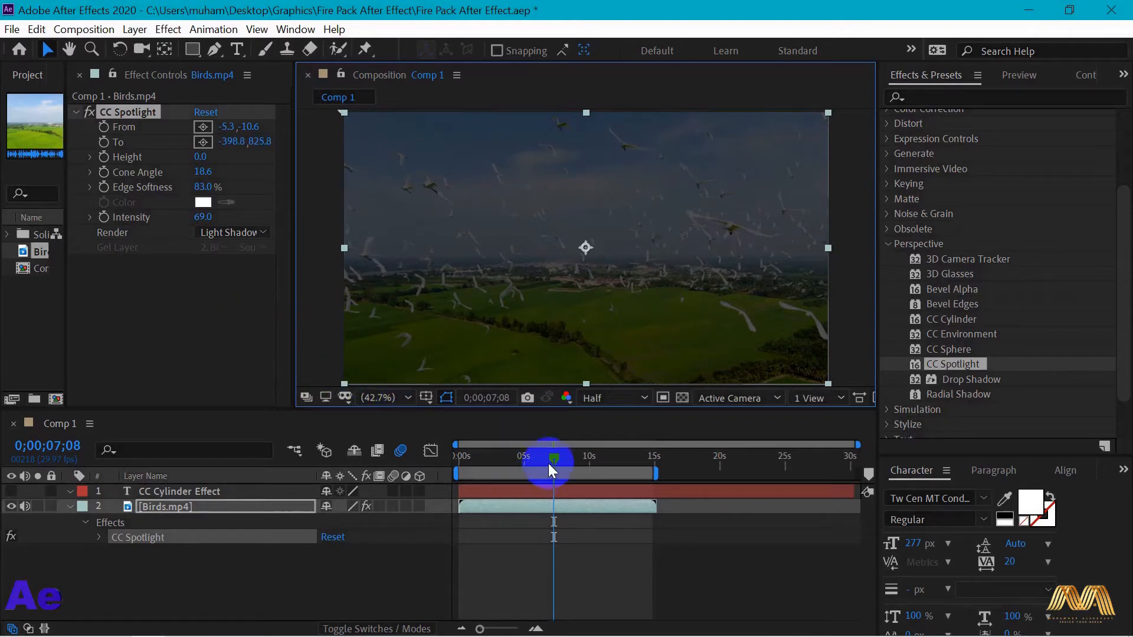
- Keyframe the spotlight's To point from -398.8, 825.8 at 0;00;00;00 to 2158.2, -786.2 at 0;00;14;28, with both keyframes eased
click(448, 466)
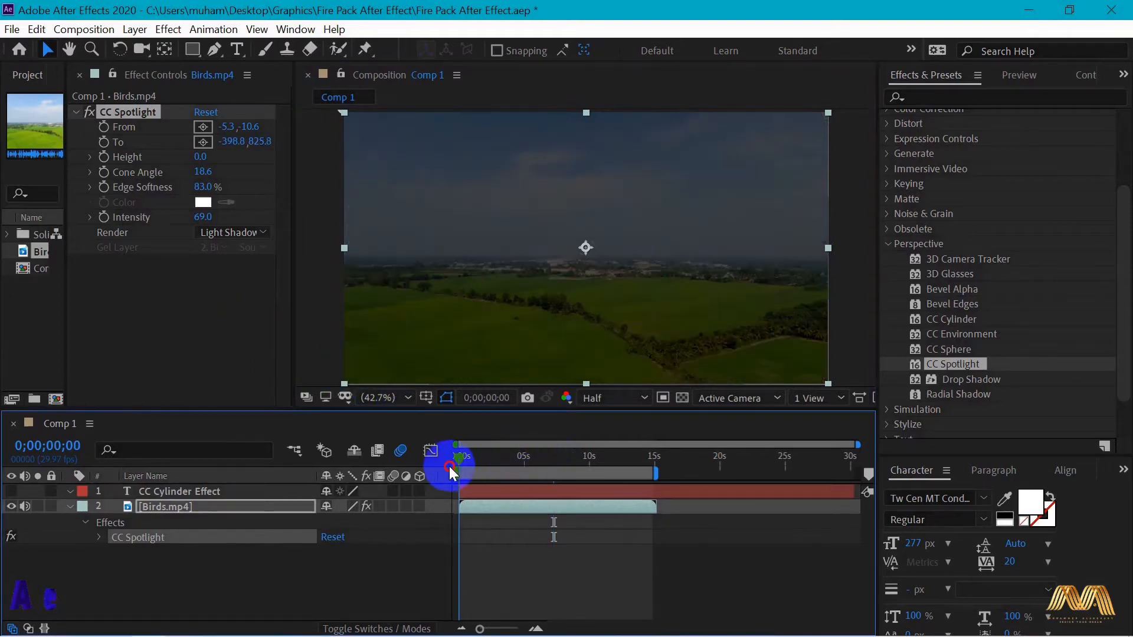
click(105, 143)
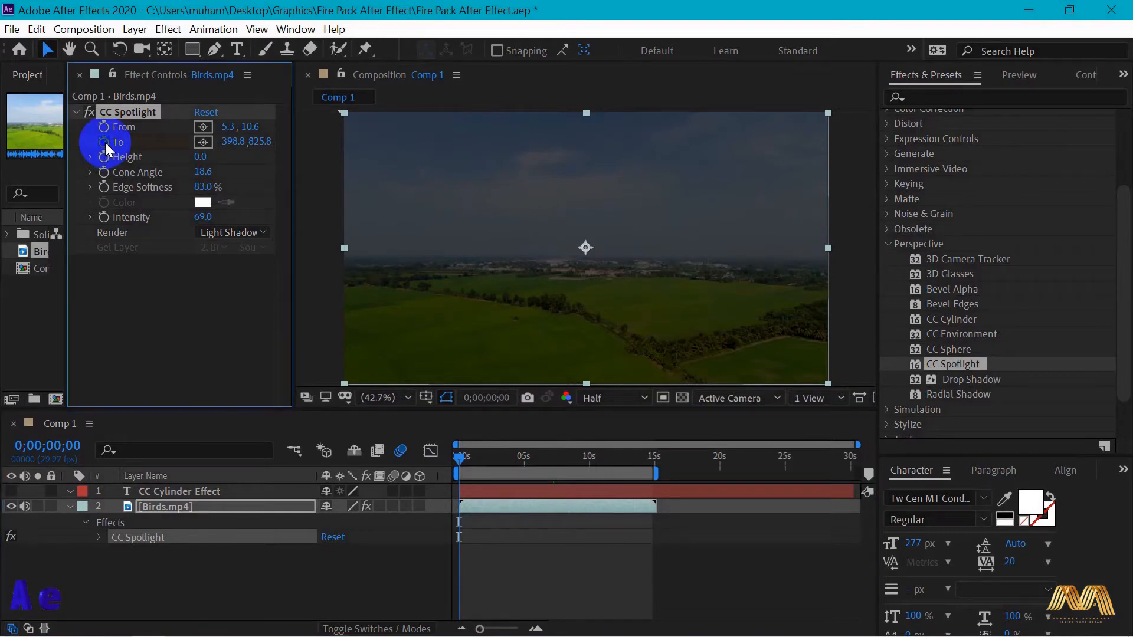
click(229, 505)
key(u)
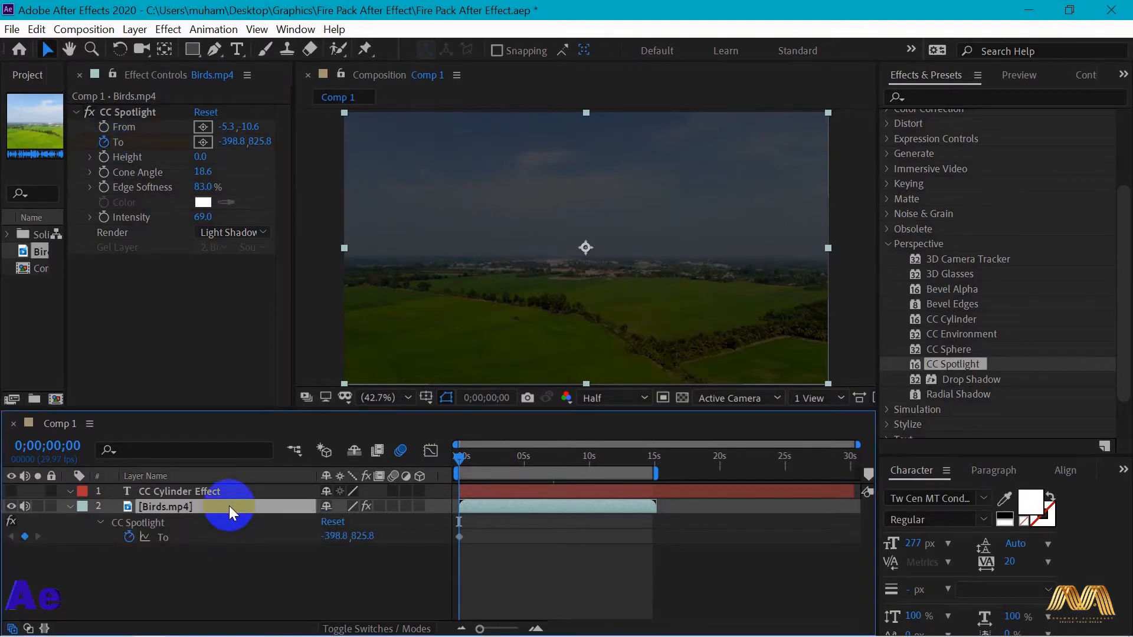
drag(458, 457, 654, 471)
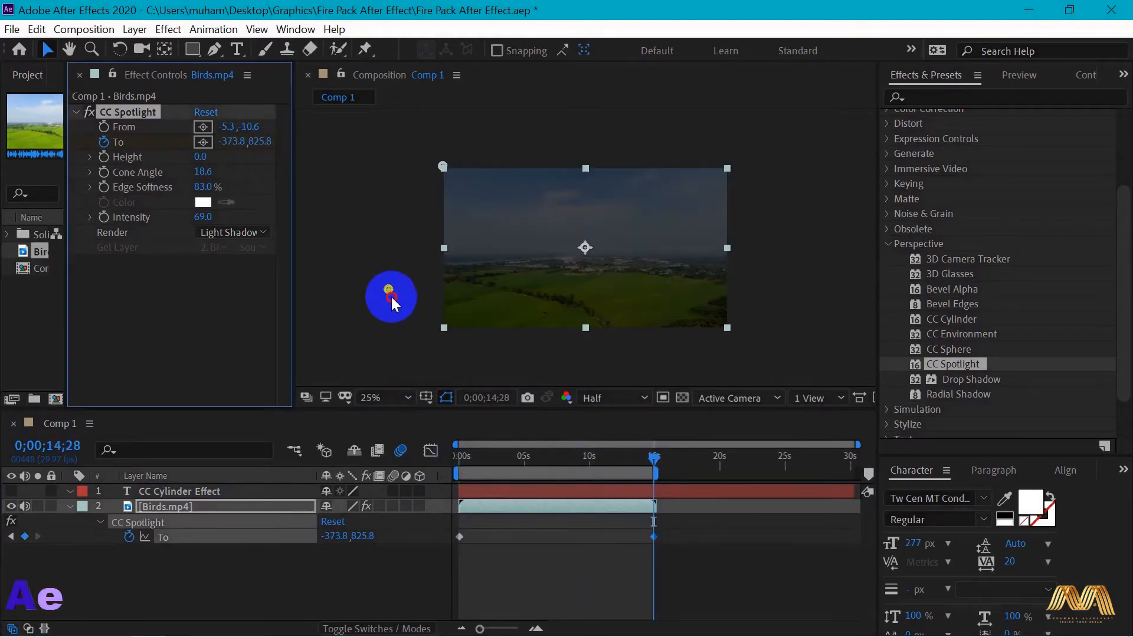
drag(405, 322, 764, 65)
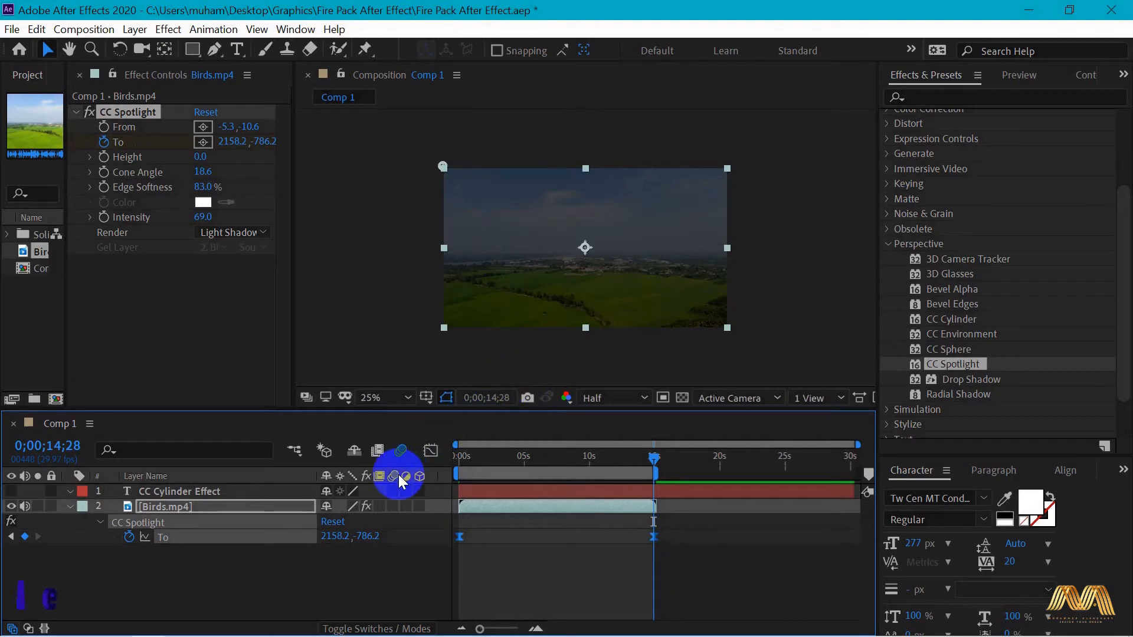
drag(657, 463, 410, 420)
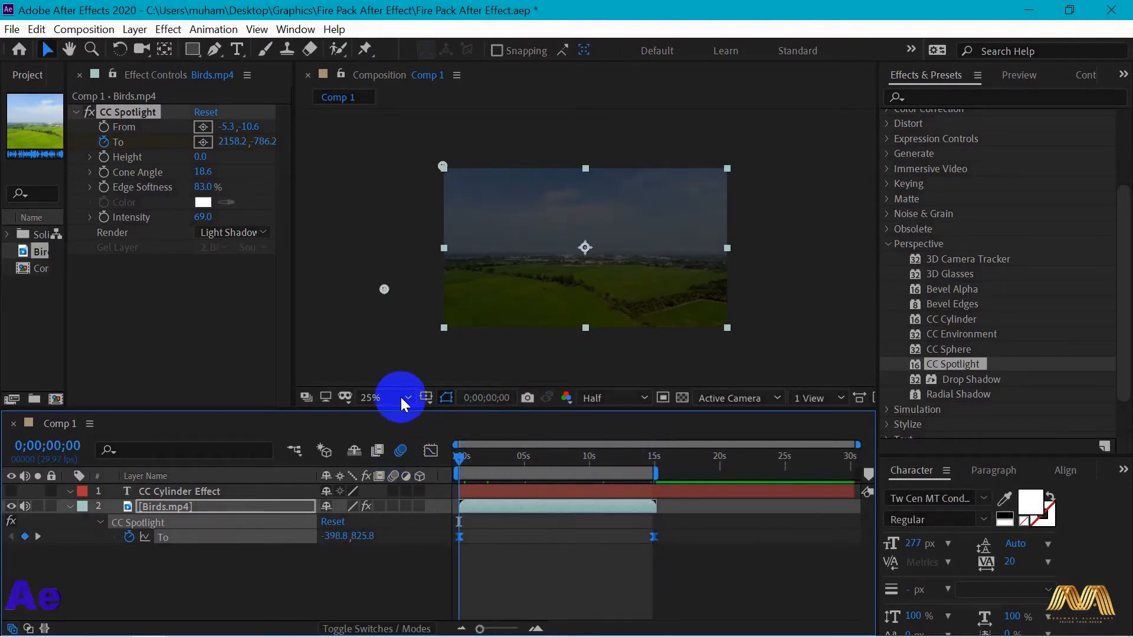
click(400, 405)
click(391, 83)
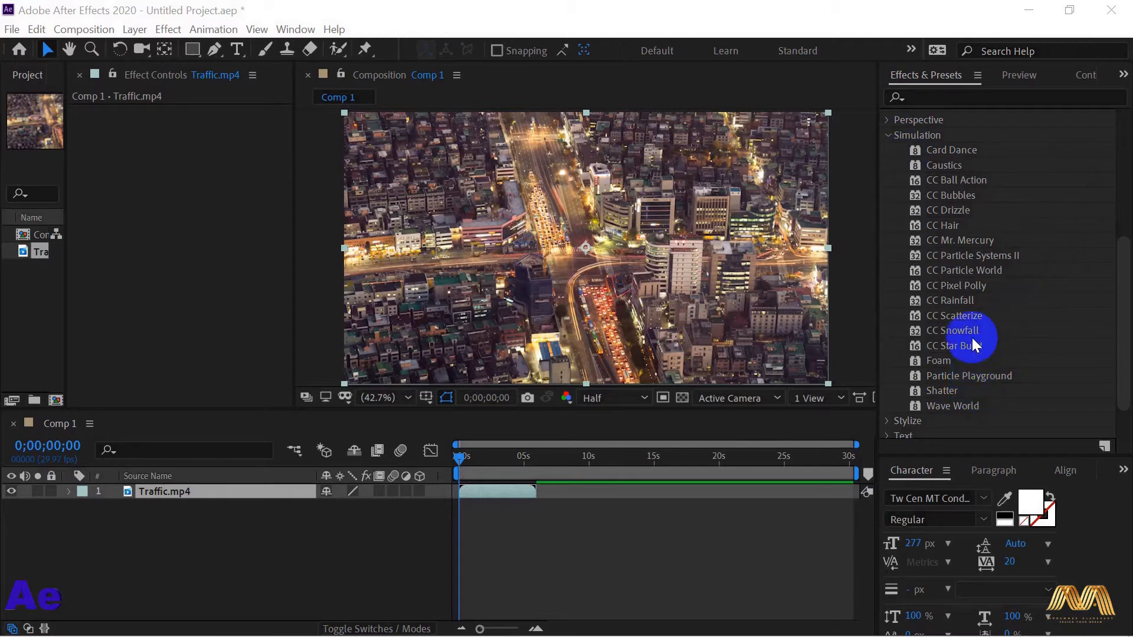
- Apply CC Ball Action to Traffic.mp4 with Grid Spacing 29, Ball Size 64 and Scatter 99, and raise its Instability State
drag(950, 180, 568, 228)
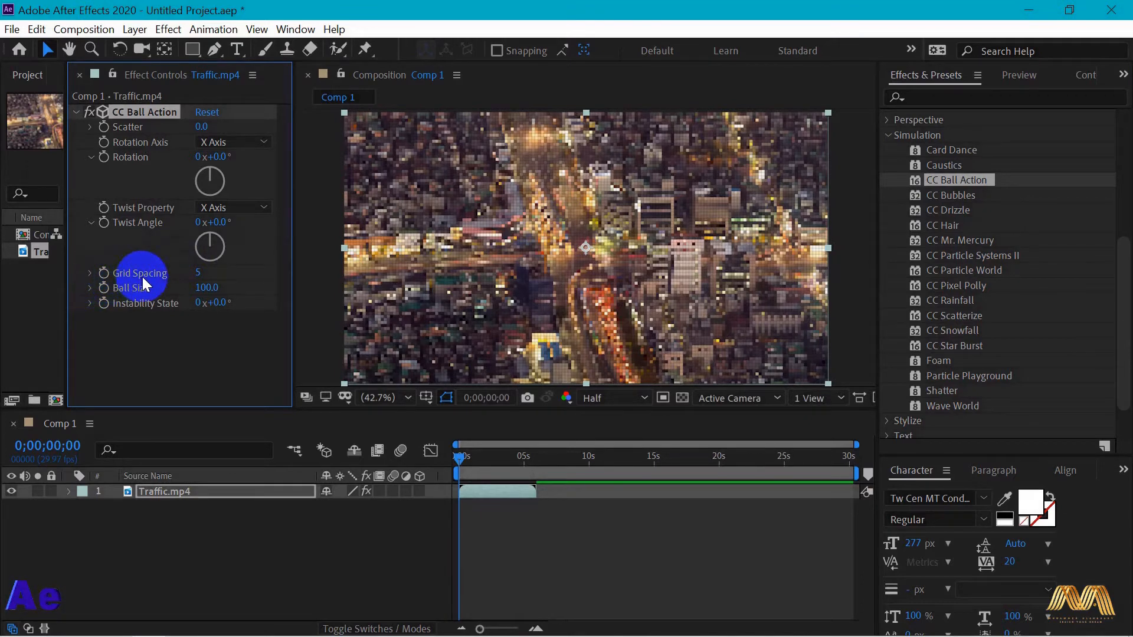
mouse_move(200, 272)
mouse_down()
mouse_move(235, 270)
mouse_move(220, 272)
mouse_up()
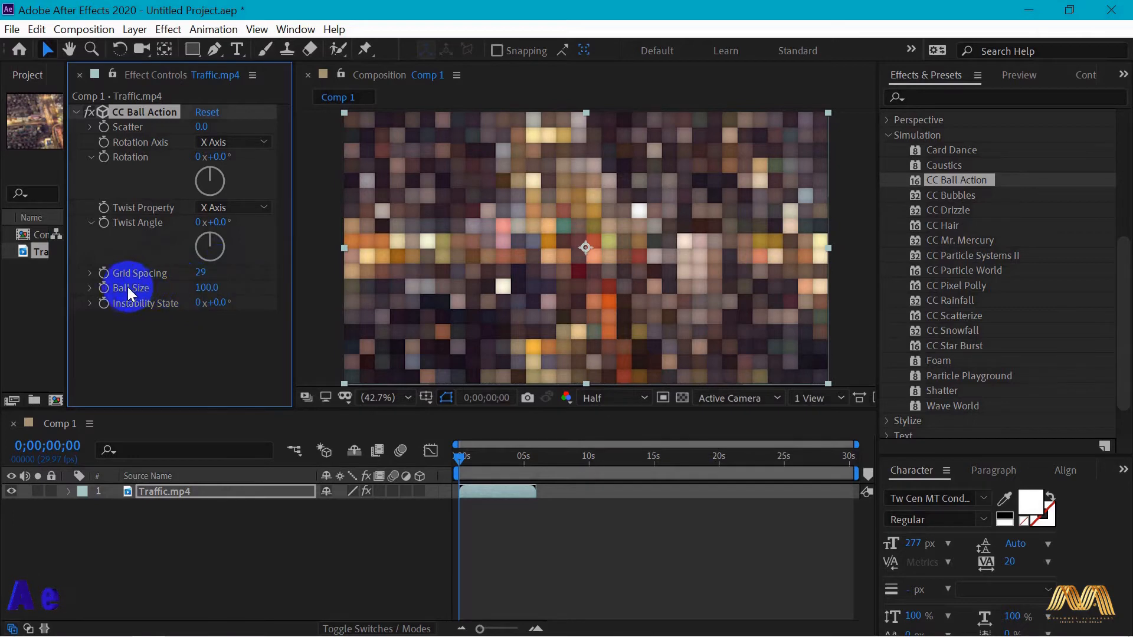
drag(228, 290, 167, 287)
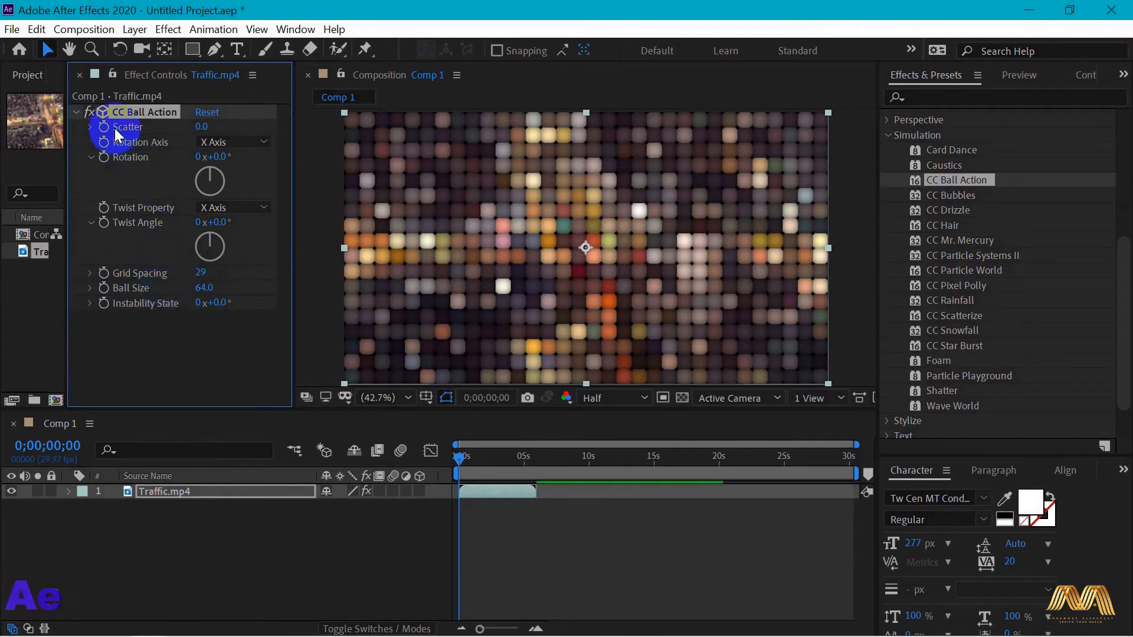
drag(200, 129, 317, 133)
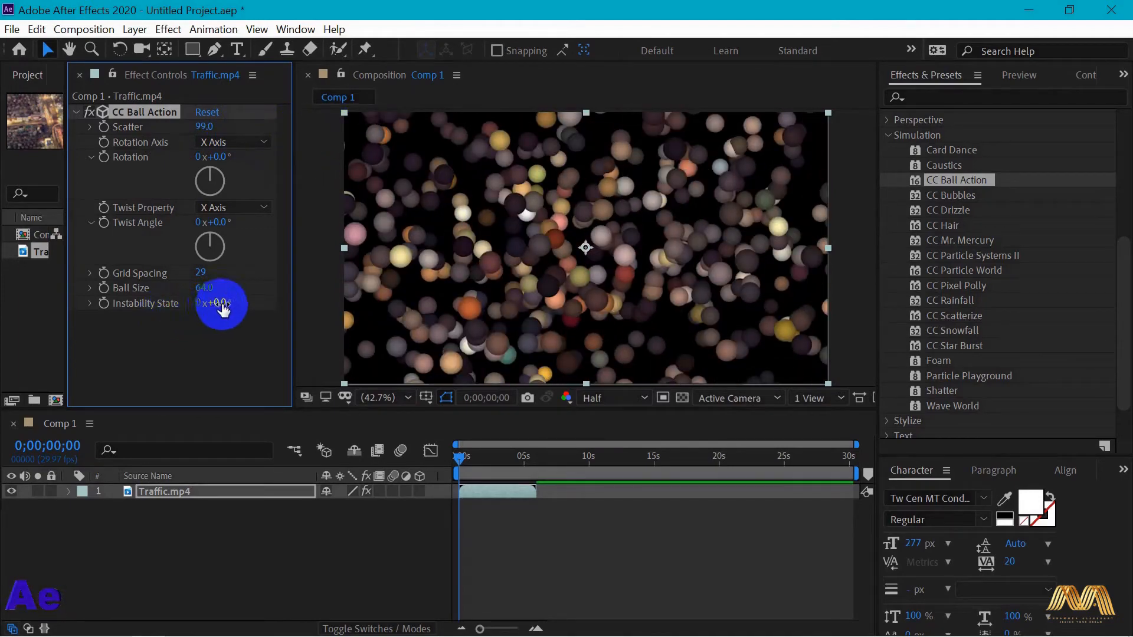
drag(216, 306, 252, 303)
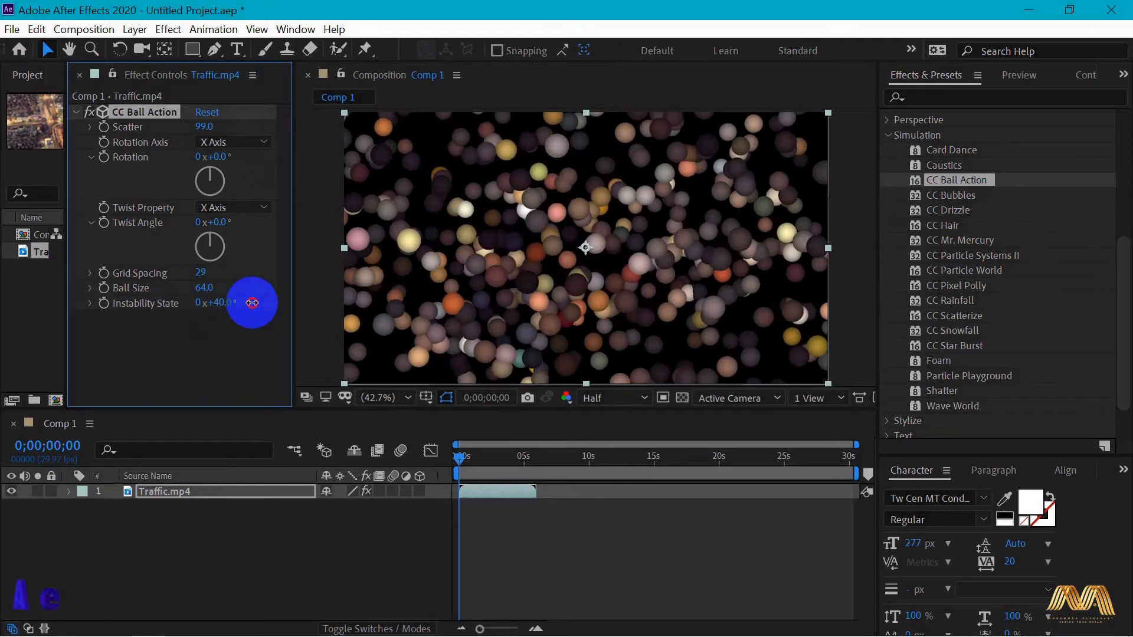
drag(252, 303, 283, 303)
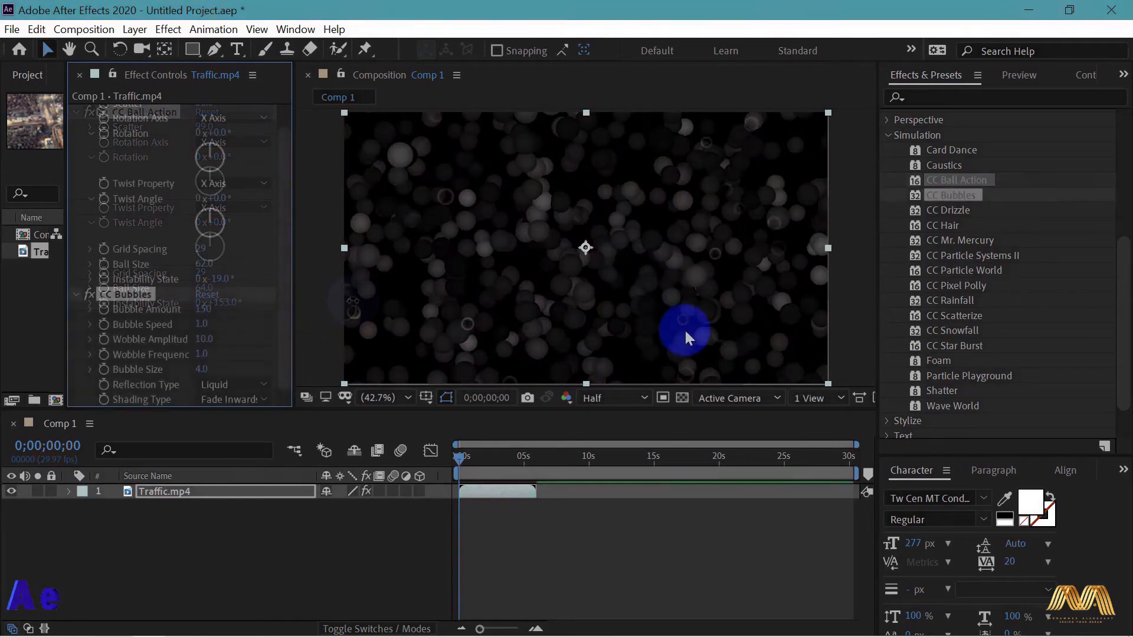
- Set the CC Bubbles effect on Traffic.mp4 to Bubble Amount 430 and Bubble Size 11.5, and return to the start of the timeline
click(281, 257)
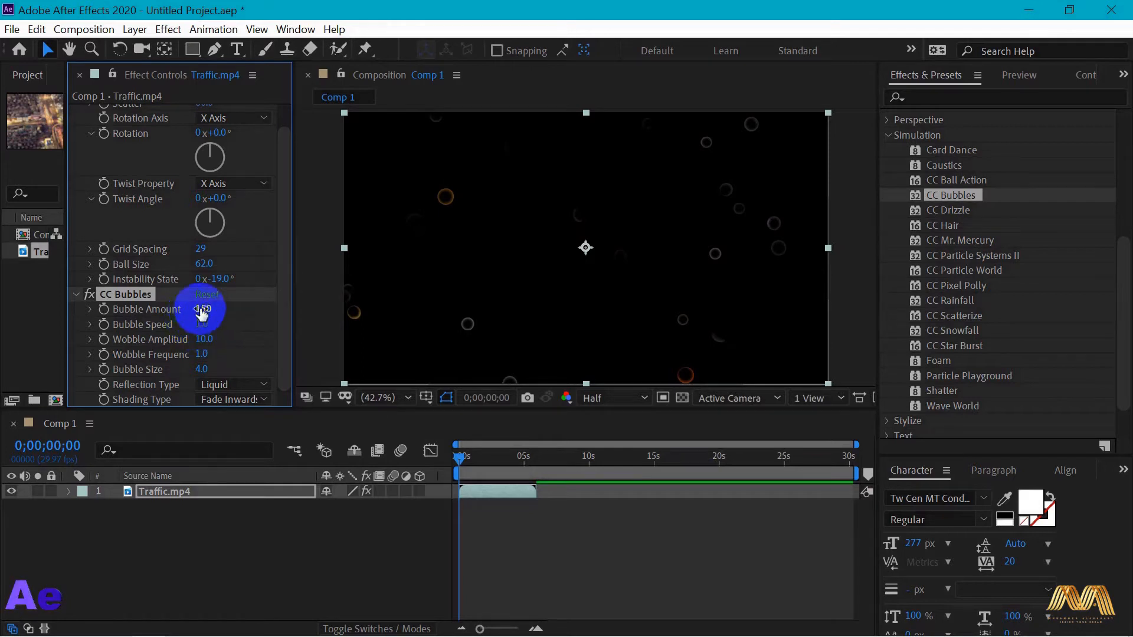
drag(206, 309, 445, 302)
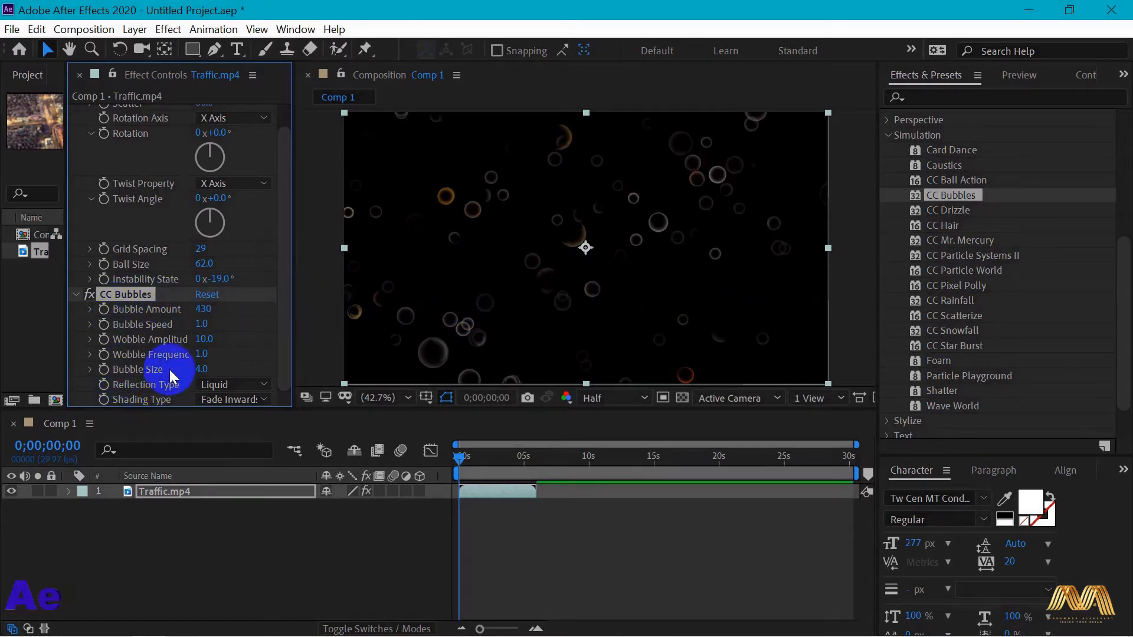
drag(200, 370, 367, 384)
mouse_move(462, 456)
mouse_down()
mouse_move(527, 457)
mouse_move(448, 450)
mouse_up()
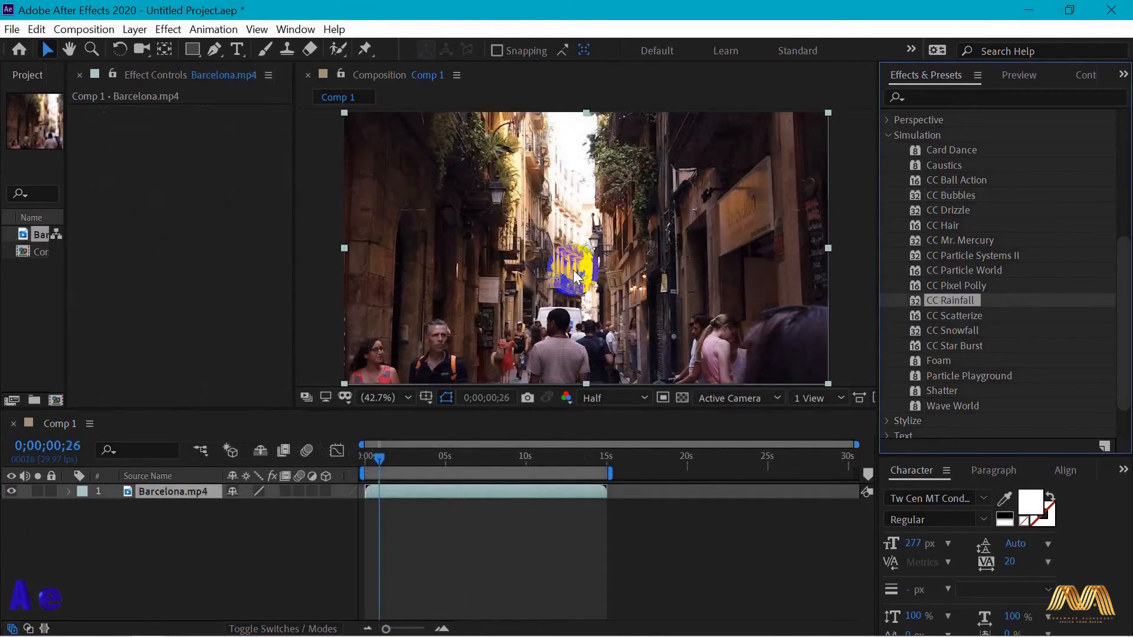
- Apply CC Rainfall to Barcelona.mp4 with Drops 22300, Size 3.62, Scene Depth 3850, Speed 4140 and Wind -70
drag(950, 301, 577, 277)
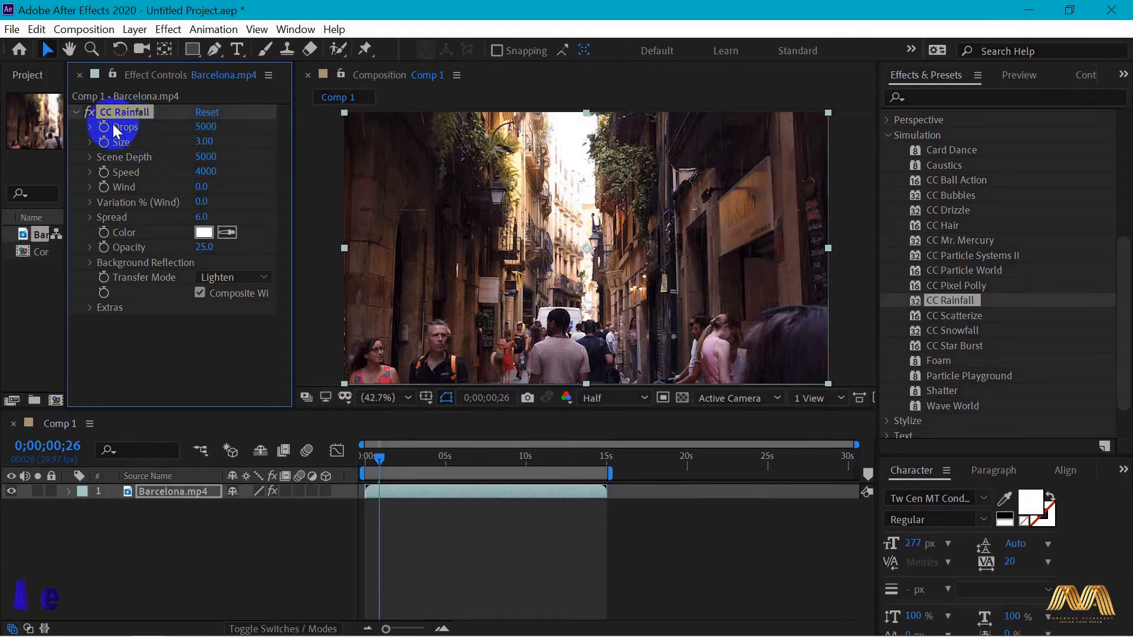
drag(203, 128, 337, 145)
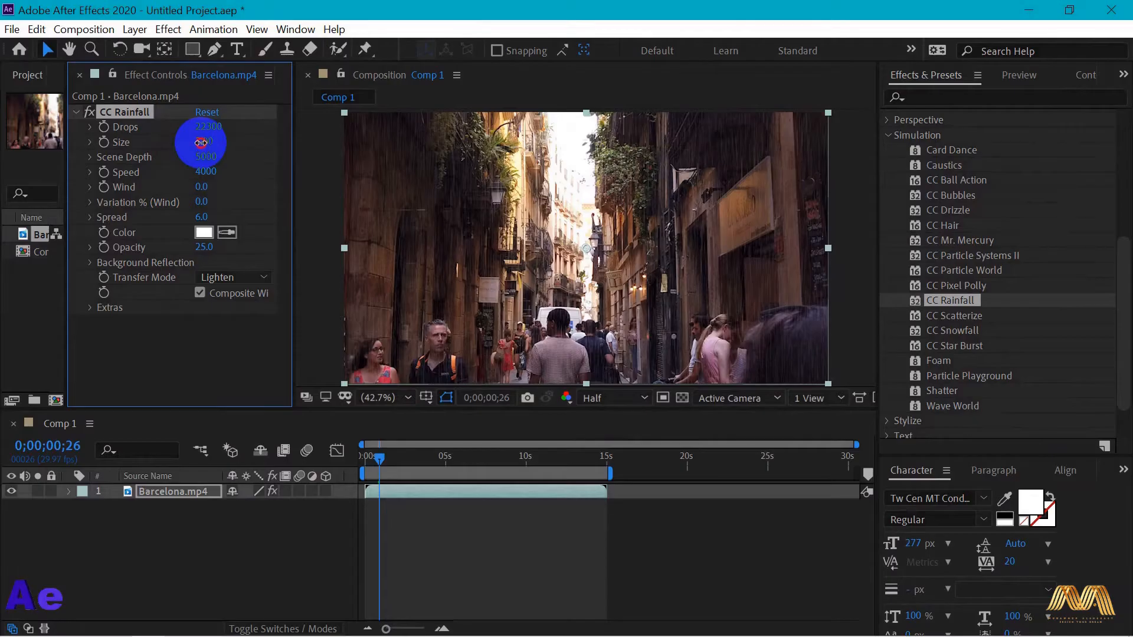
drag(201, 142, 255, 140)
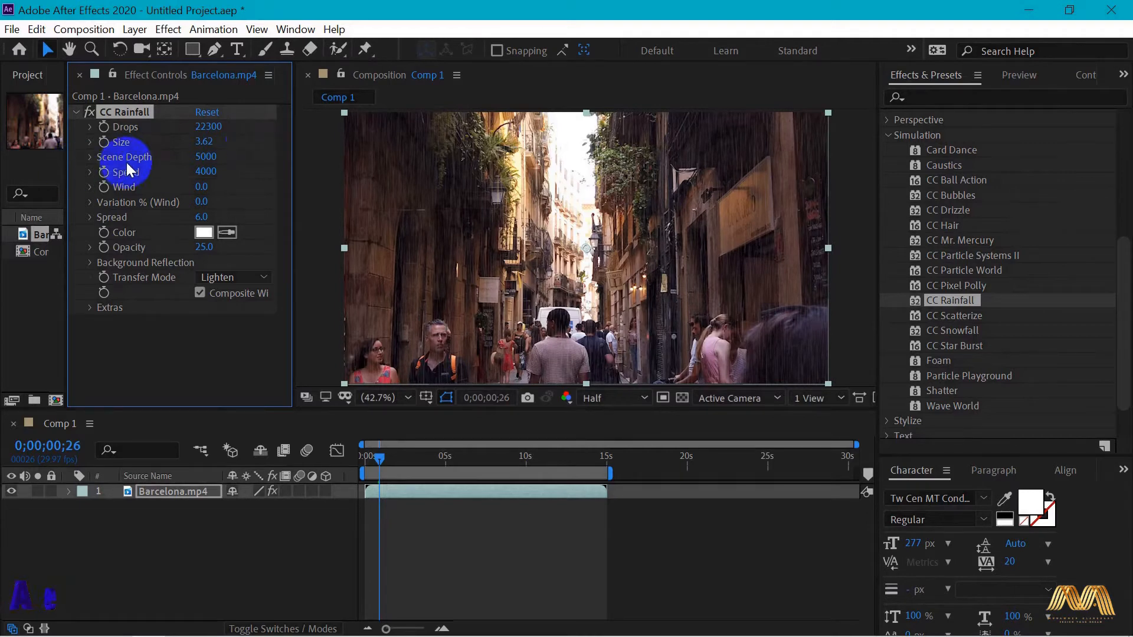
mouse_move(206, 158)
mouse_down()
mouse_move(480, 194)
mouse_move(683, 195)
mouse_move(3, 148)
mouse_move(608, 224)
mouse_up()
drag(365, 194, 208, 178)
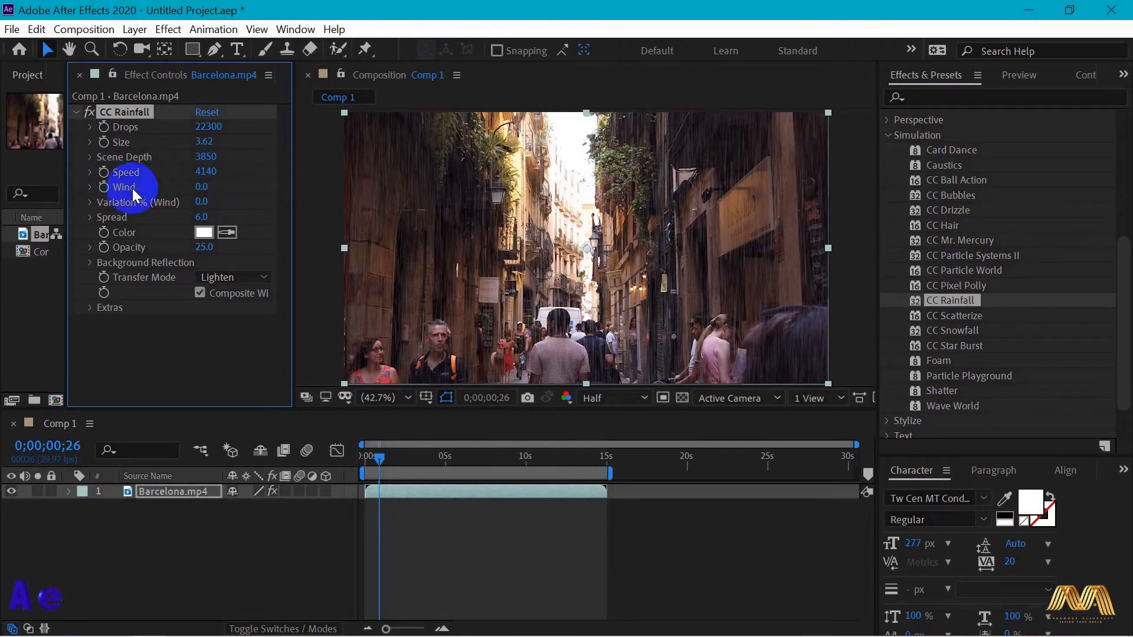
mouse_move(200, 186)
mouse_down()
mouse_move(291, 192)
mouse_move(149, 187)
mouse_move(200, 187)
mouse_up()
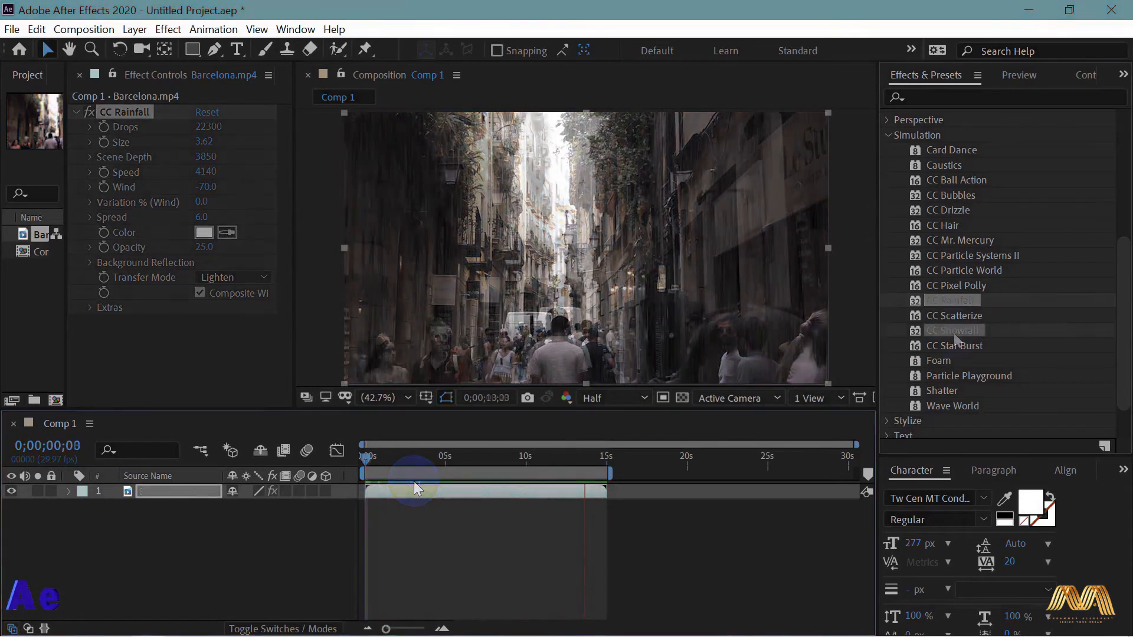
- Apply CC Snowfall to Barcelona.mp4 with Flakes 46000 and Size 7.26, and adjust its Scene Depth
drag(953, 331, 577, 283)
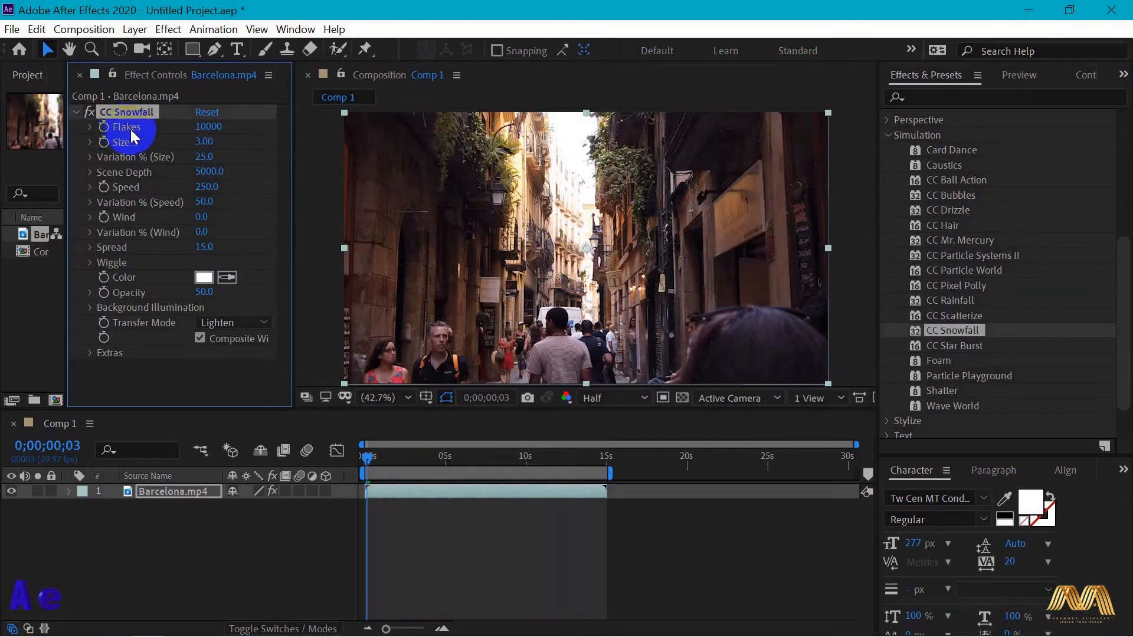
drag(204, 126, 553, 253)
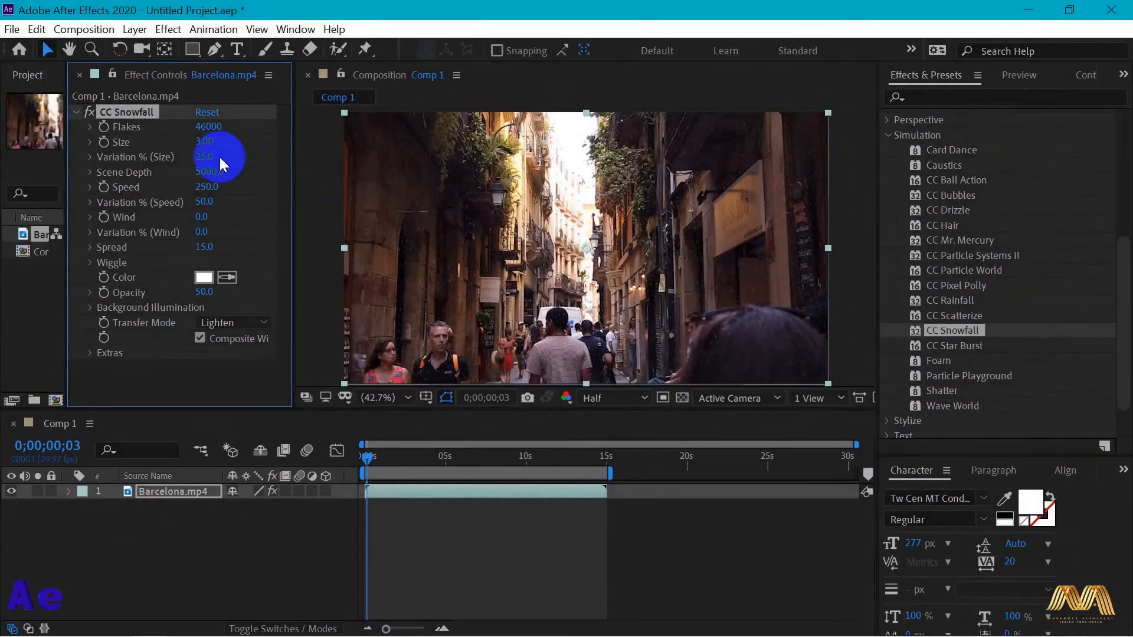
drag(204, 145, 617, 177)
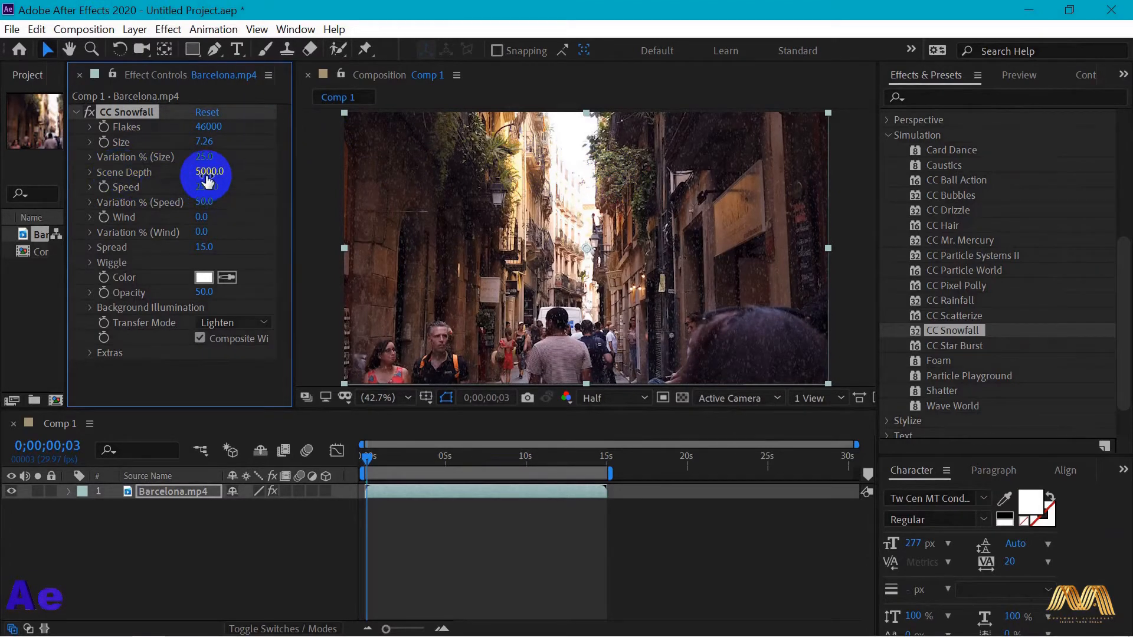
mouse_move(207, 177)
mouse_down()
mouse_move(337, 177)
mouse_move(201, 172)
mouse_up()
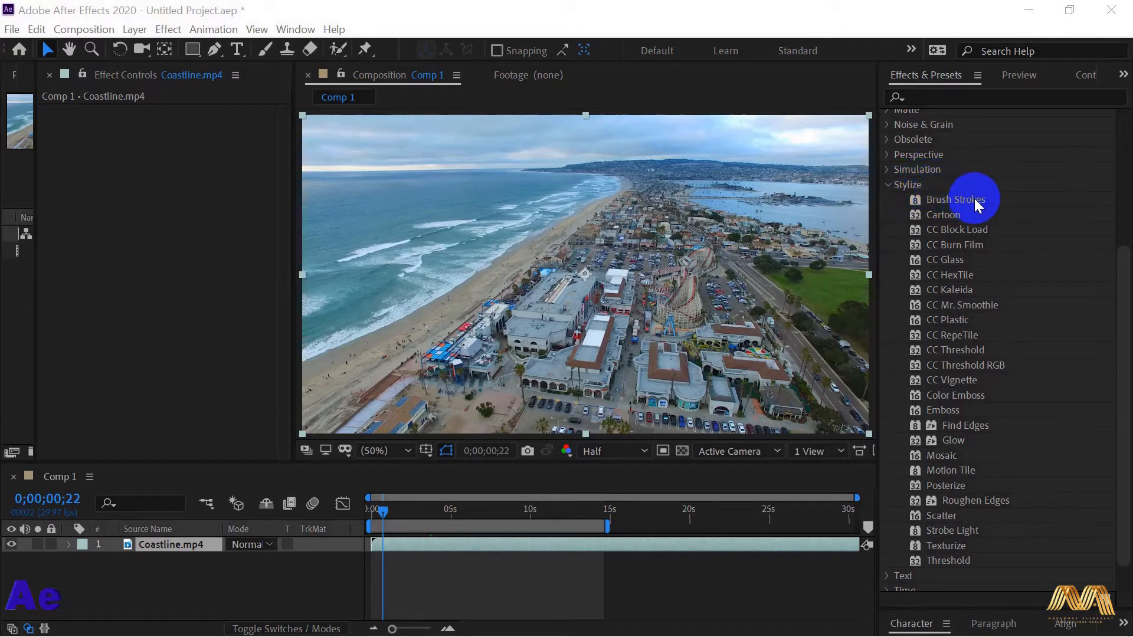
- Apply the Cartoon effect to Coastline.mp4 and set its Edge Threshold to 3.76
click(947, 218)
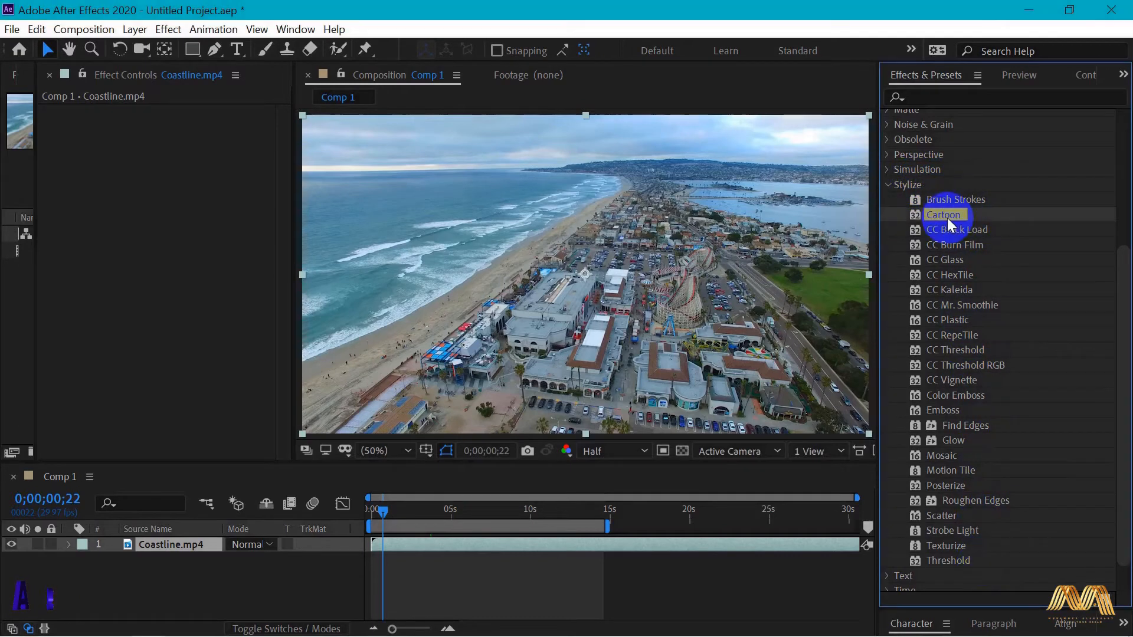
drag(947, 218, 594, 274)
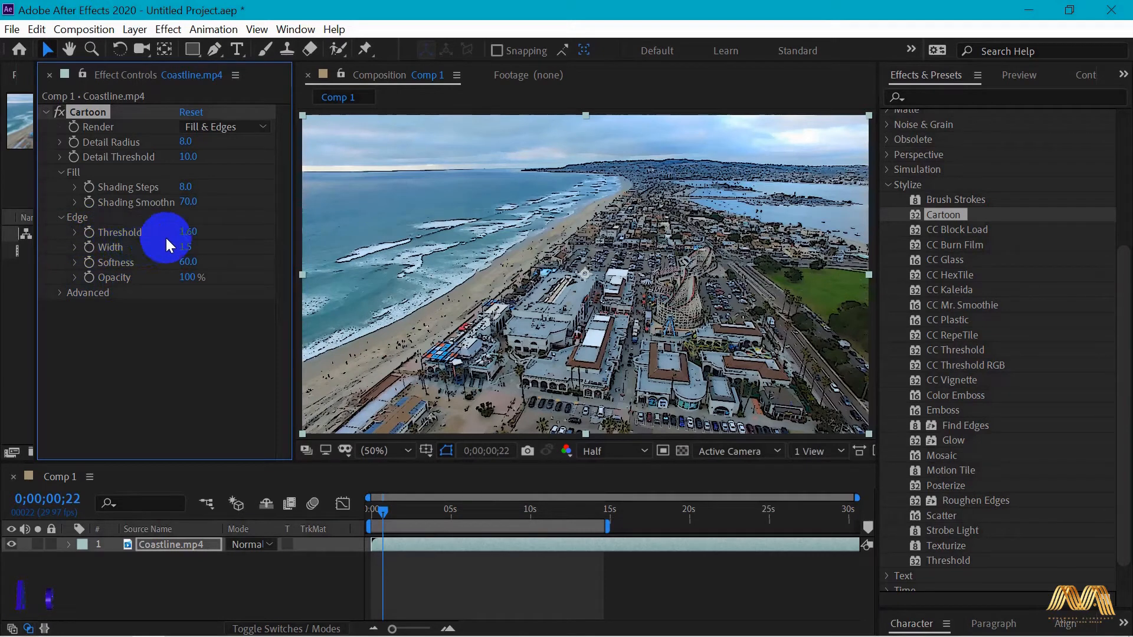
drag(184, 233, 378, 236)
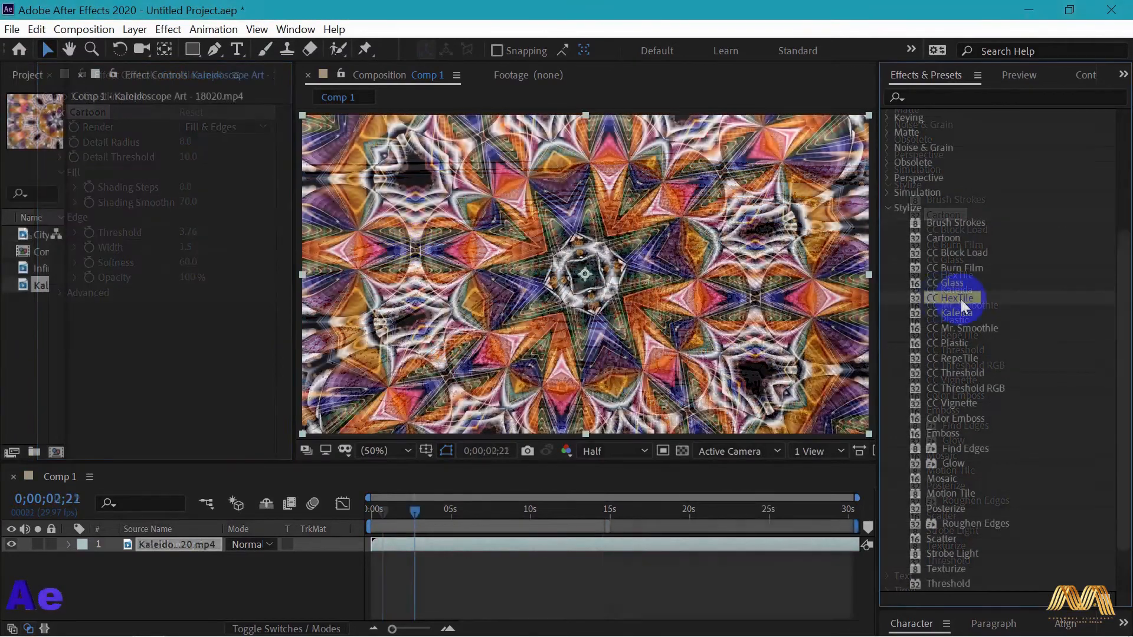
- Apply CC HexTile to the Kaleidoscope Art footage with Radius 227 and Render set to Fold Aligned, and preview from the start
drag(961, 299, 593, 283)
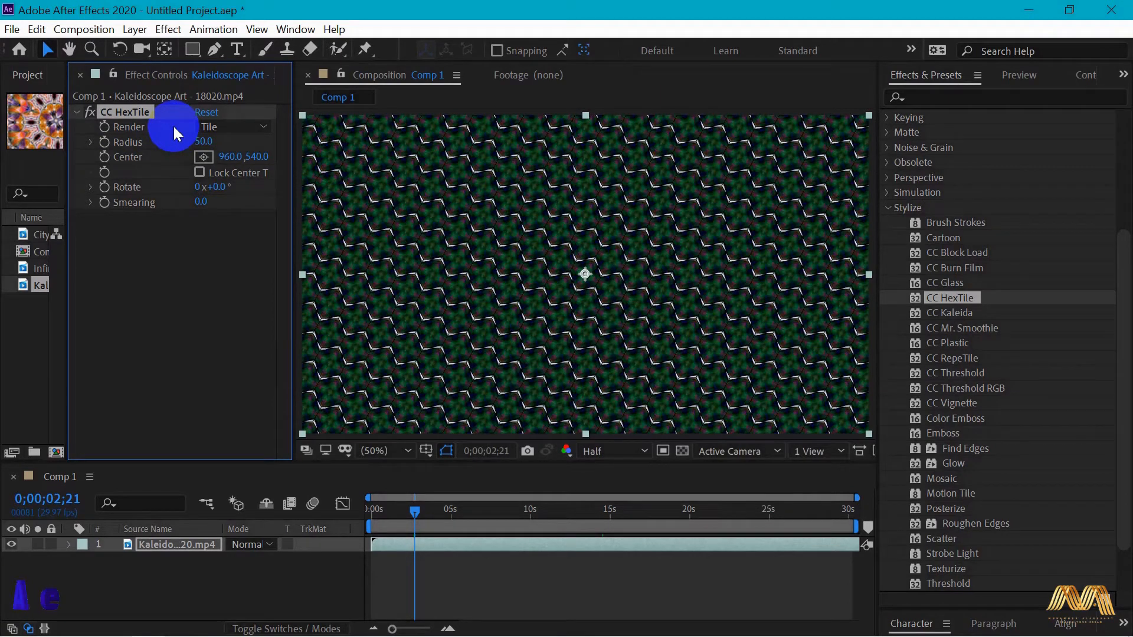
click(233, 127)
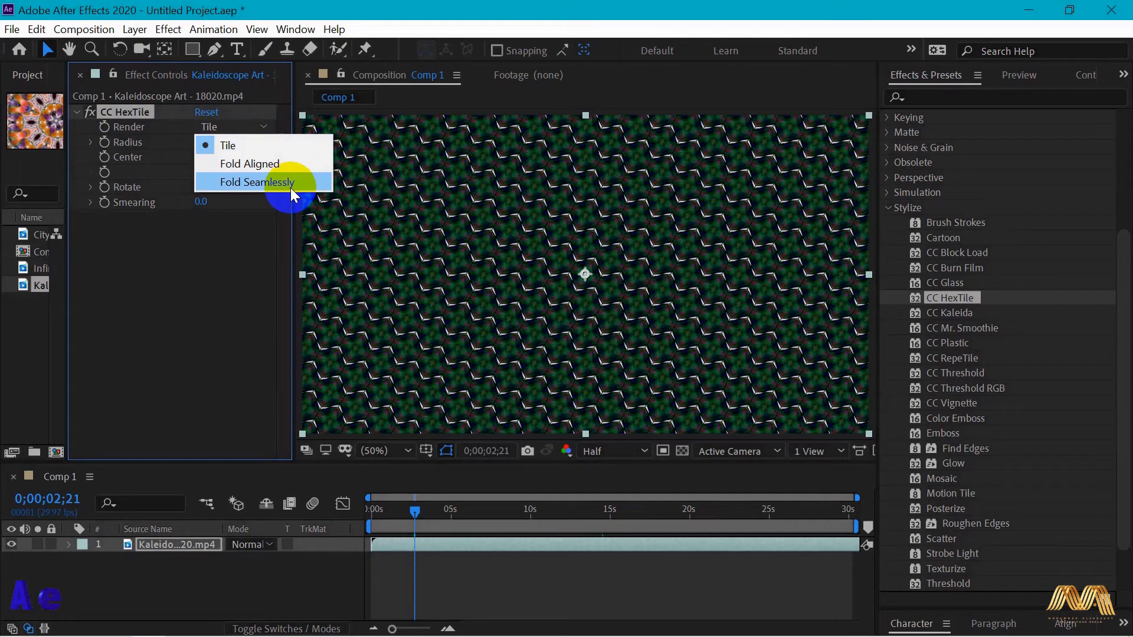
click(248, 248)
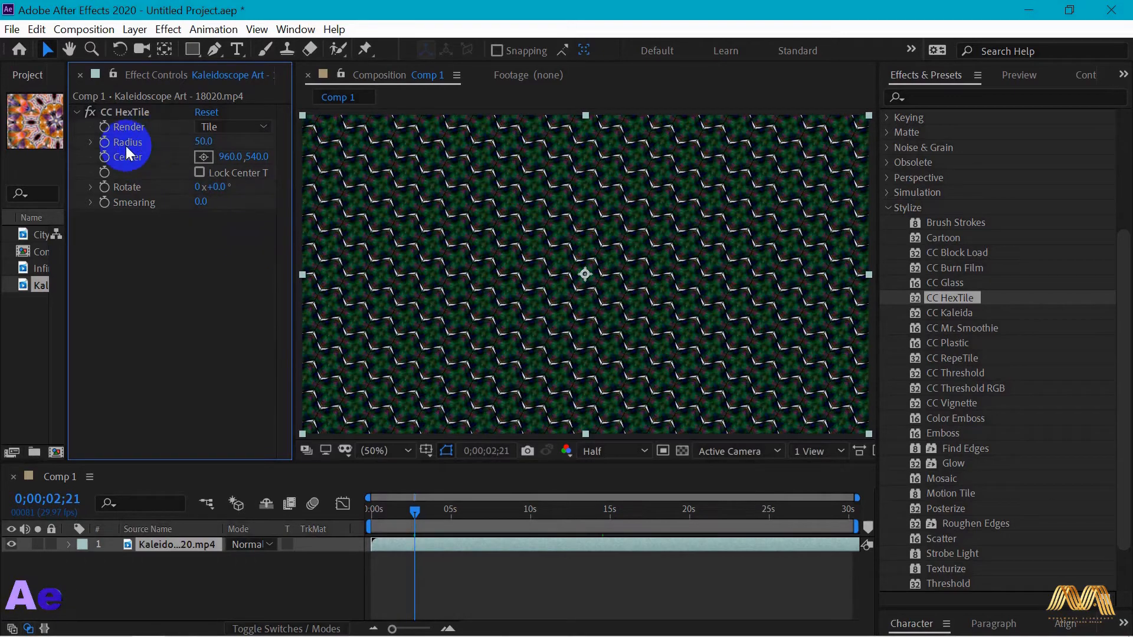
drag(202, 141, 372, 458)
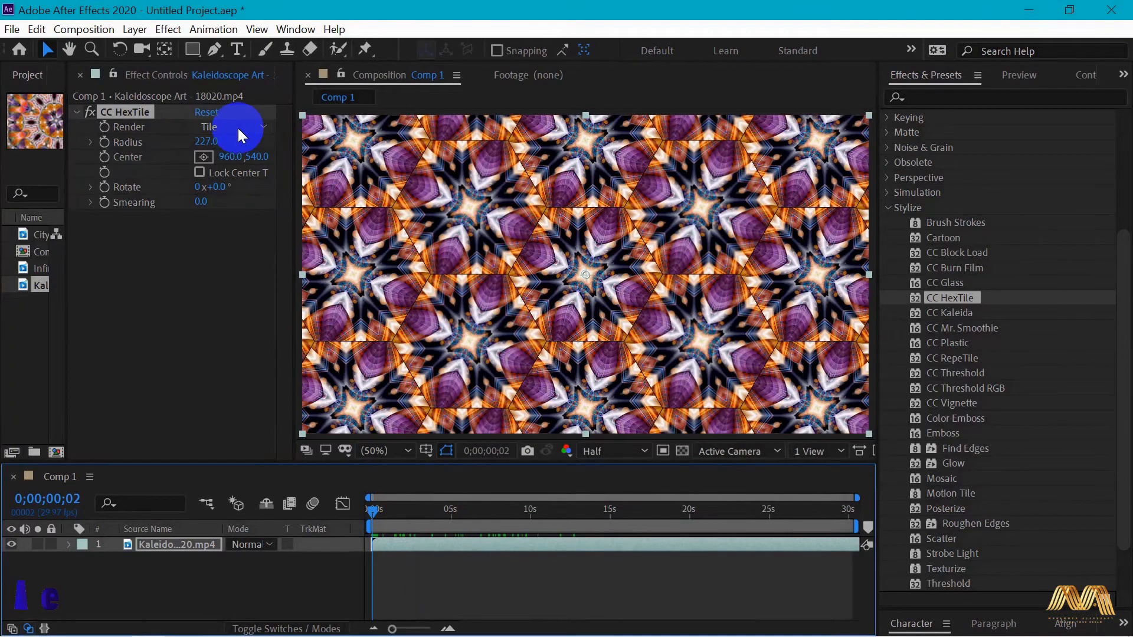
click(239, 129)
click(252, 165)
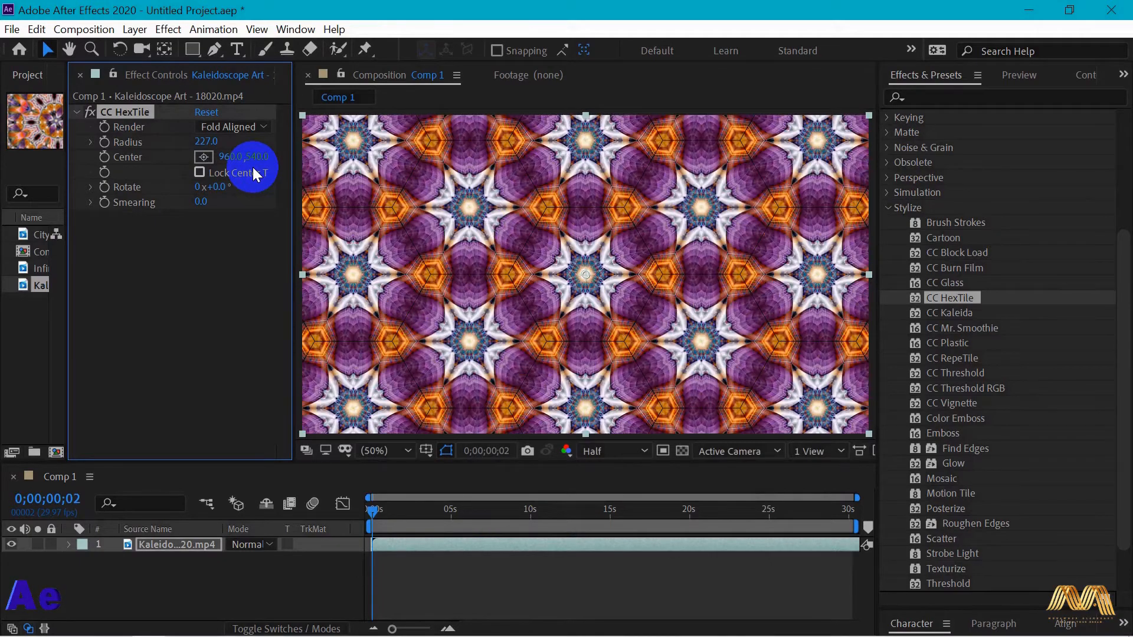
drag(376, 487, 372, 513)
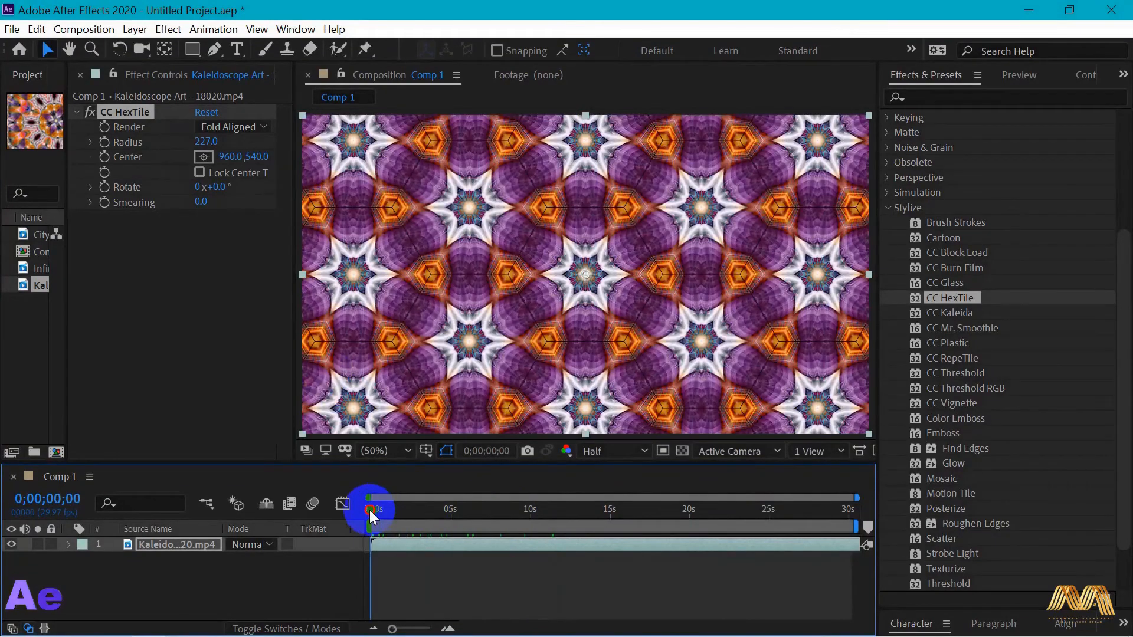
- Switch CC HexTile's Render mode to Fold Seamlessly and preview the pattern from the start of the timeline
click(244, 128)
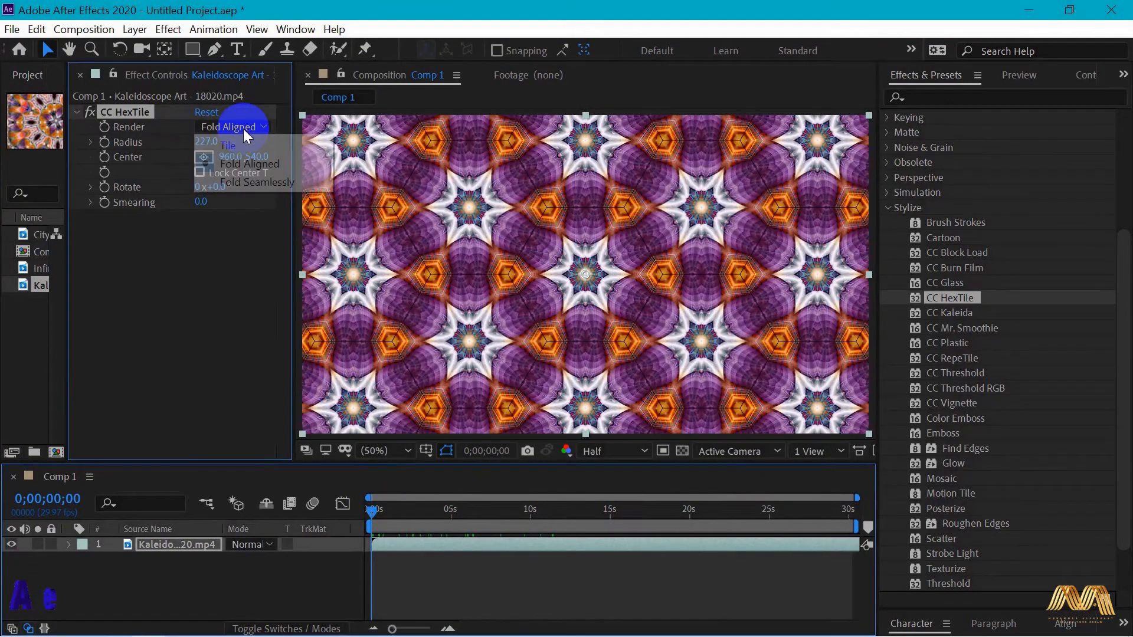
click(257, 183)
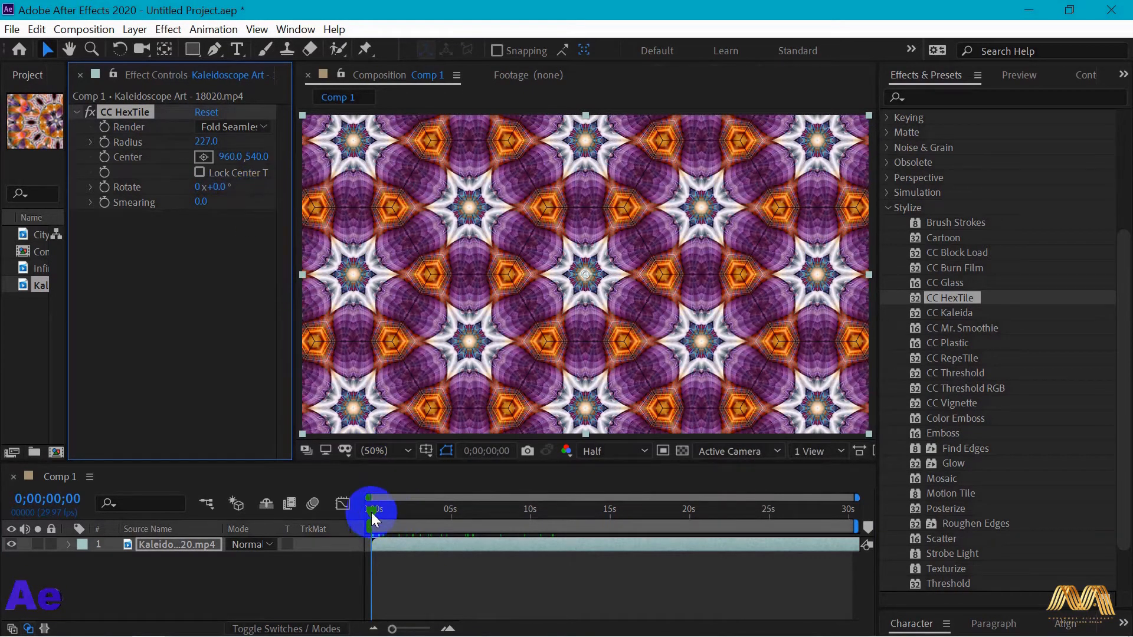
mouse_move(372, 517)
mouse_down()
mouse_move(538, 518)
mouse_move(373, 515)
mouse_up()
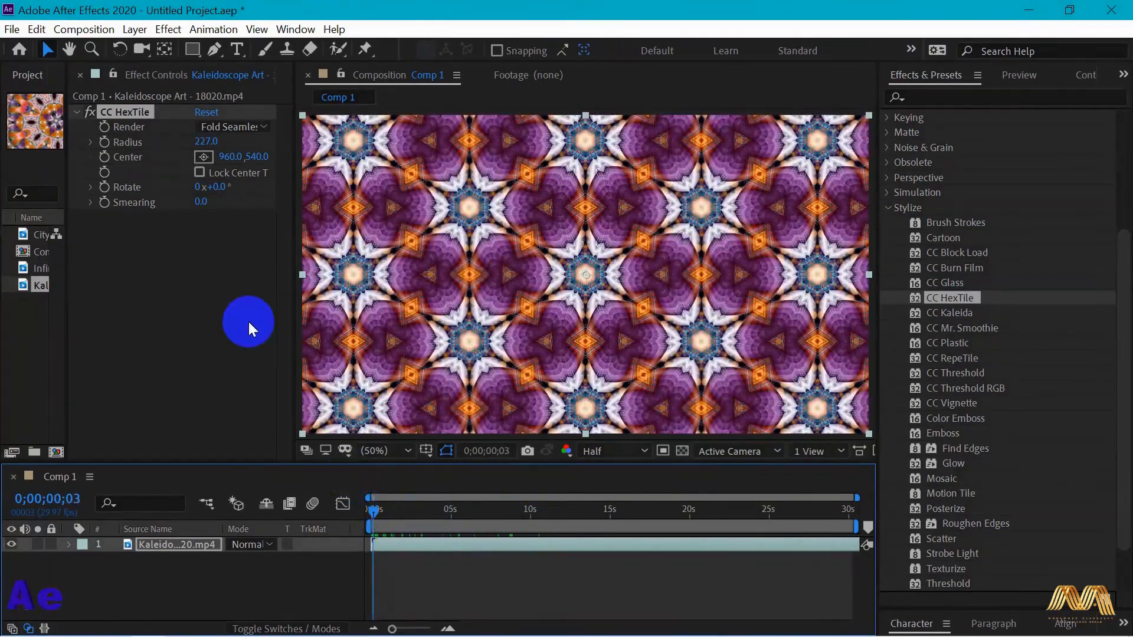
- Set CC HexTile's Radius to 393, reposition its Center point, scrub through the footage and adjust the Rotate angle
mouse_move(205, 145)
mouse_down()
mouse_move(435, 144)
mouse_move(432, 155)
mouse_move(192, 152)
mouse_move(301, 147)
mouse_move(329, 155)
mouse_move(151, 164)
mouse_move(200, 166)
mouse_up()
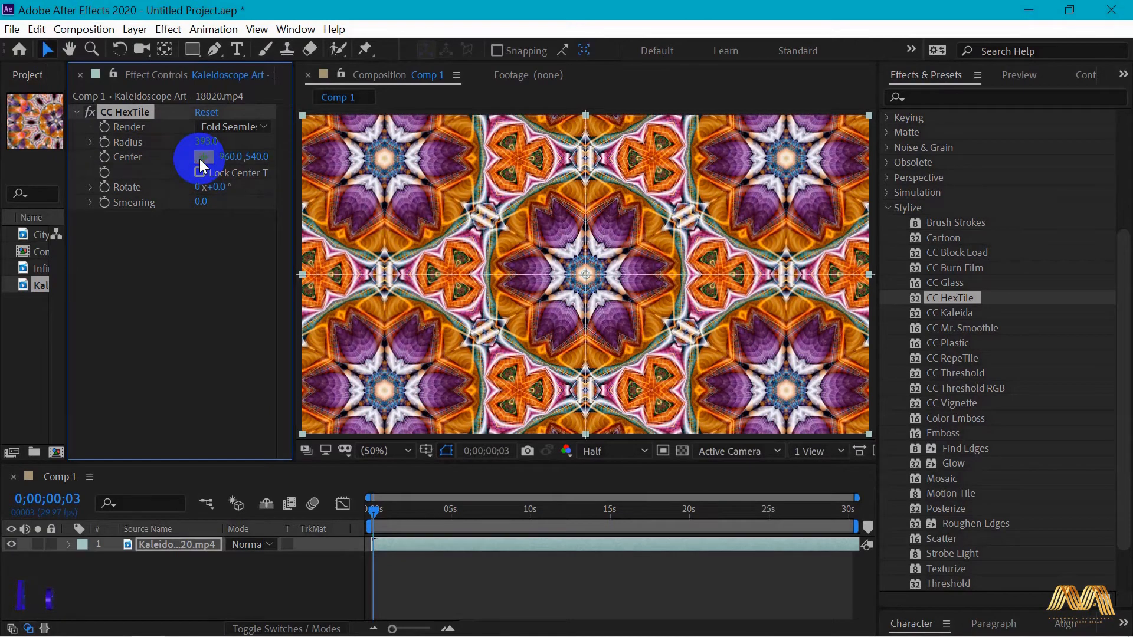
click(531, 271)
drag(586, 274, 434, 204)
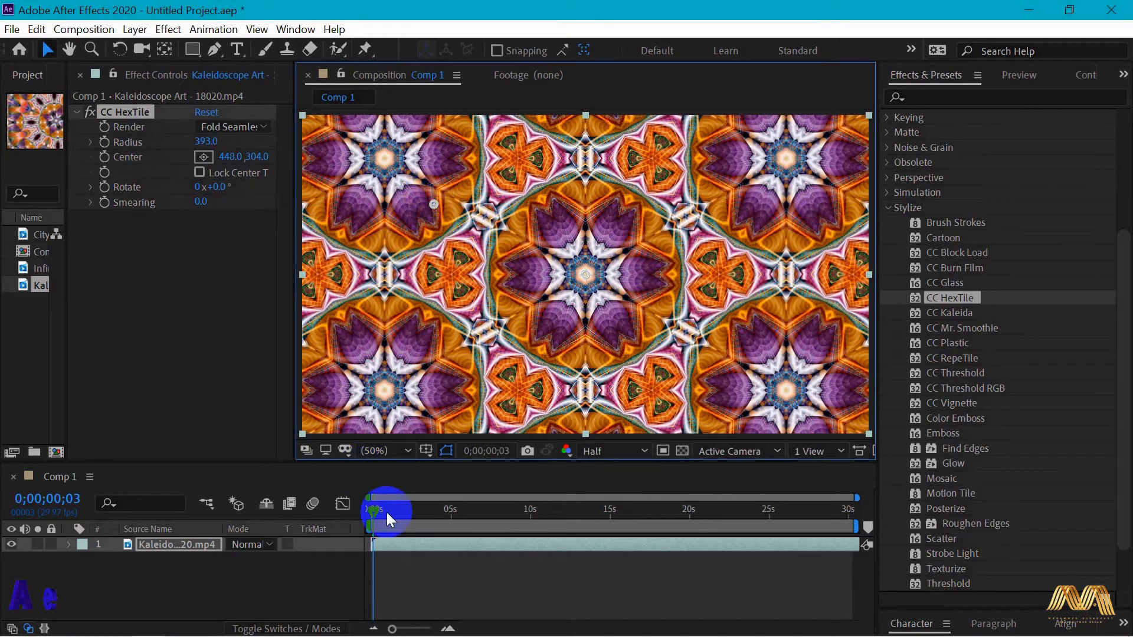
drag(370, 511, 468, 515)
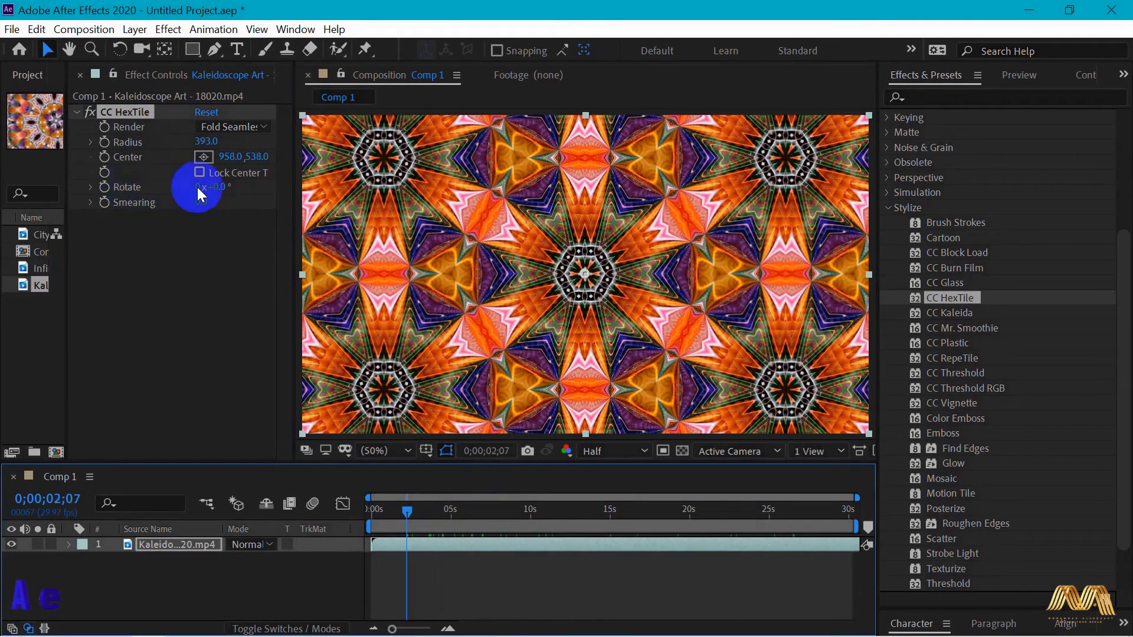
drag(198, 182, 286, 195)
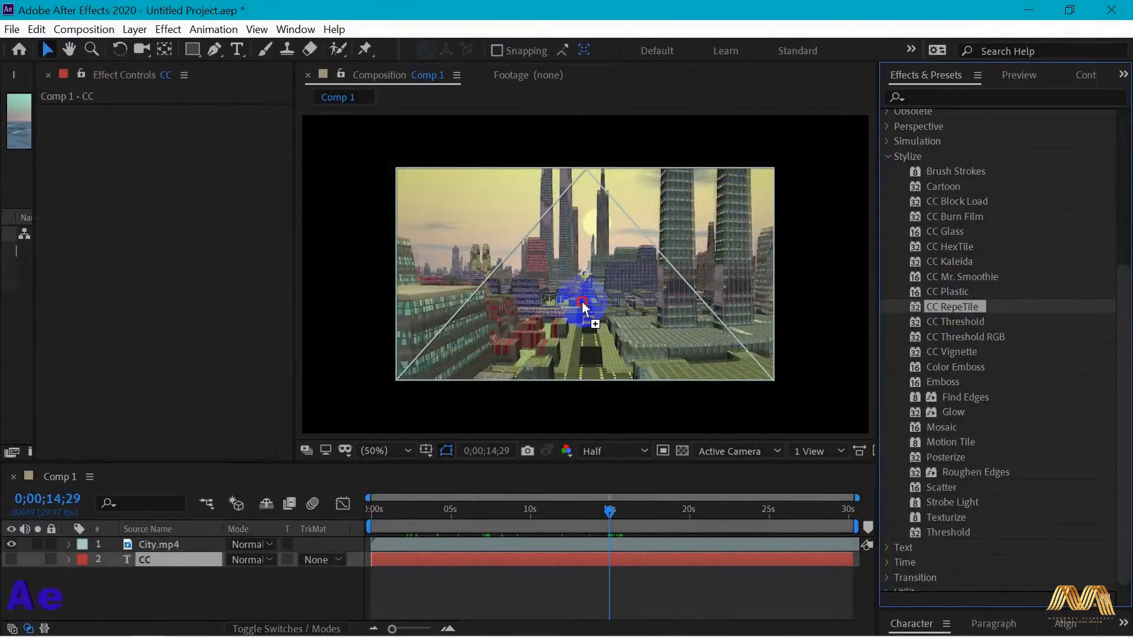
- Apply CC RepeTile to City.mp4 with slight left and downward expansion, and to the CC text with Expand Right 814 and Expand Left 811
drag(582, 302, 582, 302)
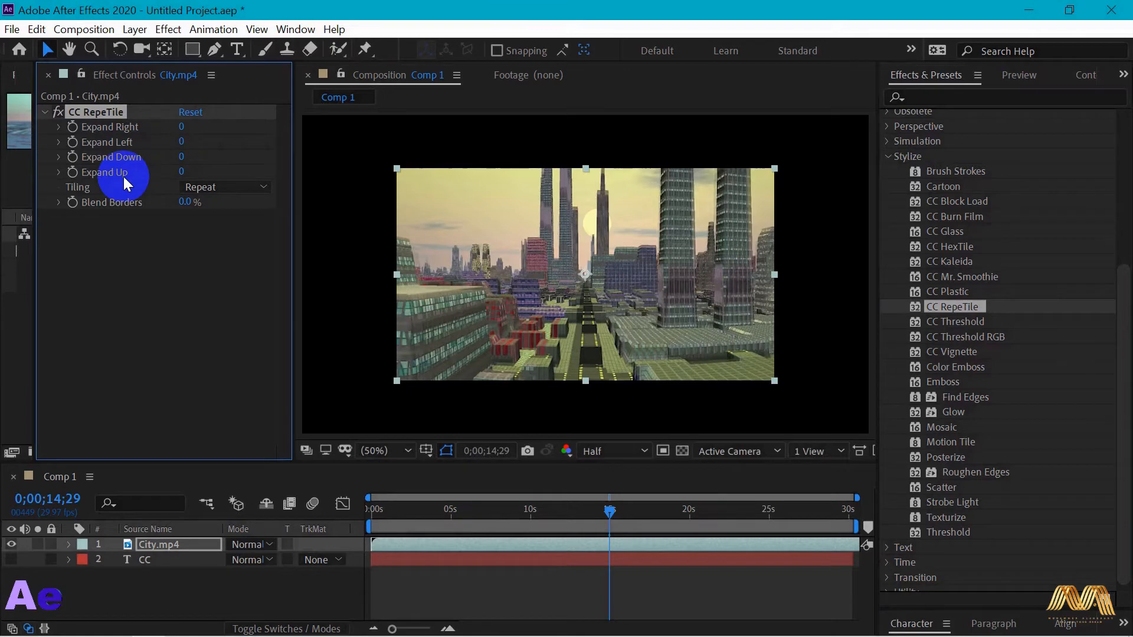
drag(181, 127, 185, 159)
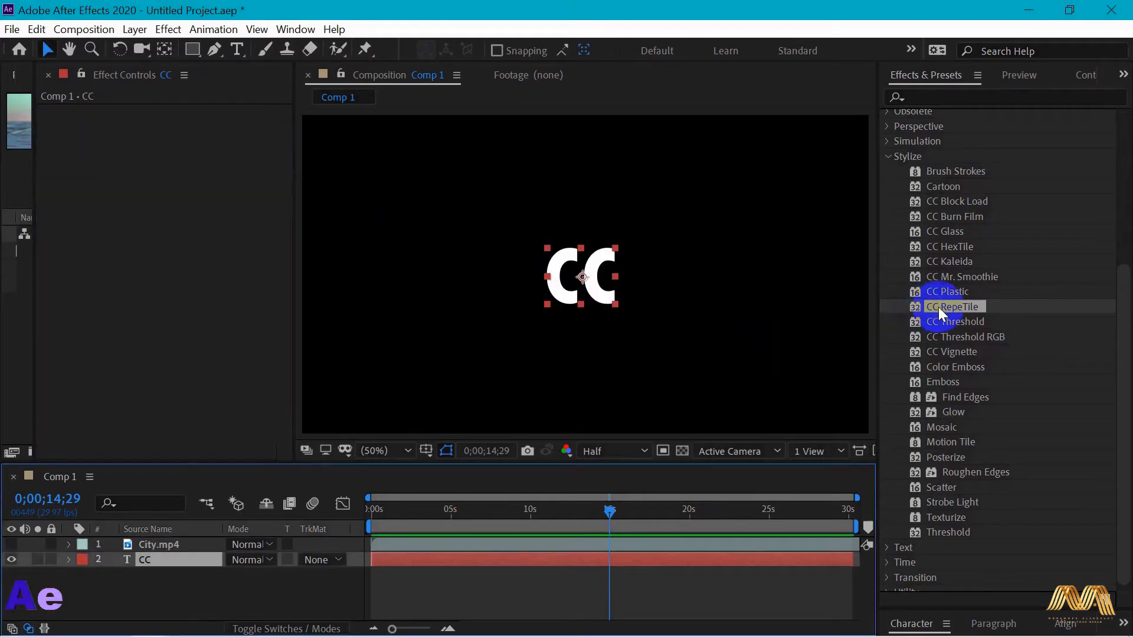
drag(944, 306, 615, 296)
drag(183, 129, 952, 176)
drag(181, 142, 928, 172)
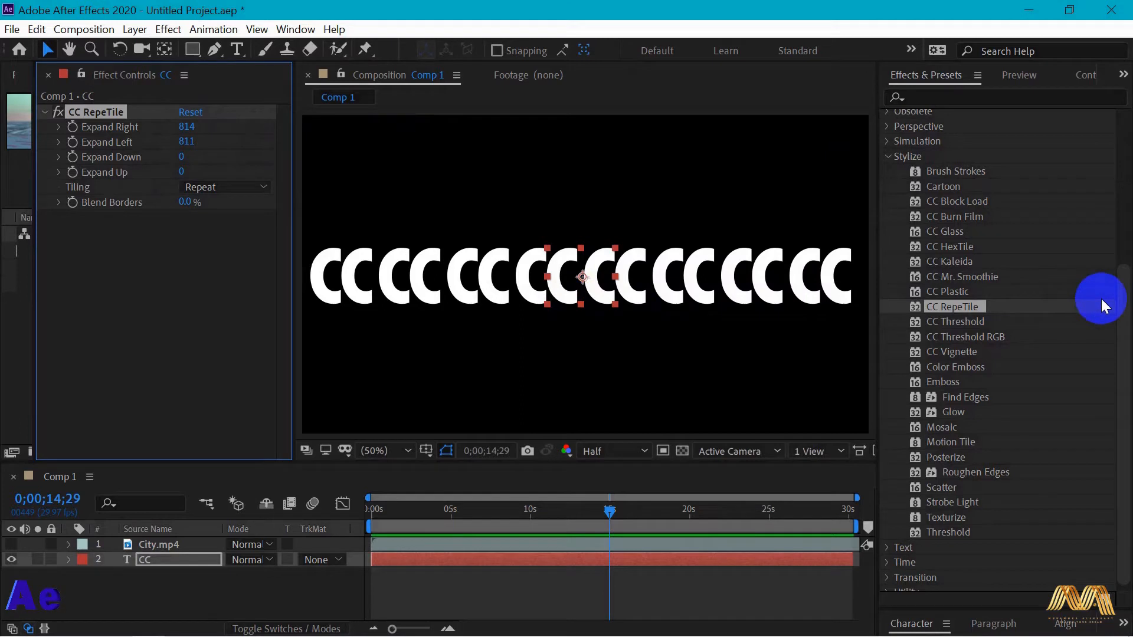
- Apply the CC Cylinder effect from the Perspective category to the repeated CC text layer
drag(1122, 306, 1128, 236)
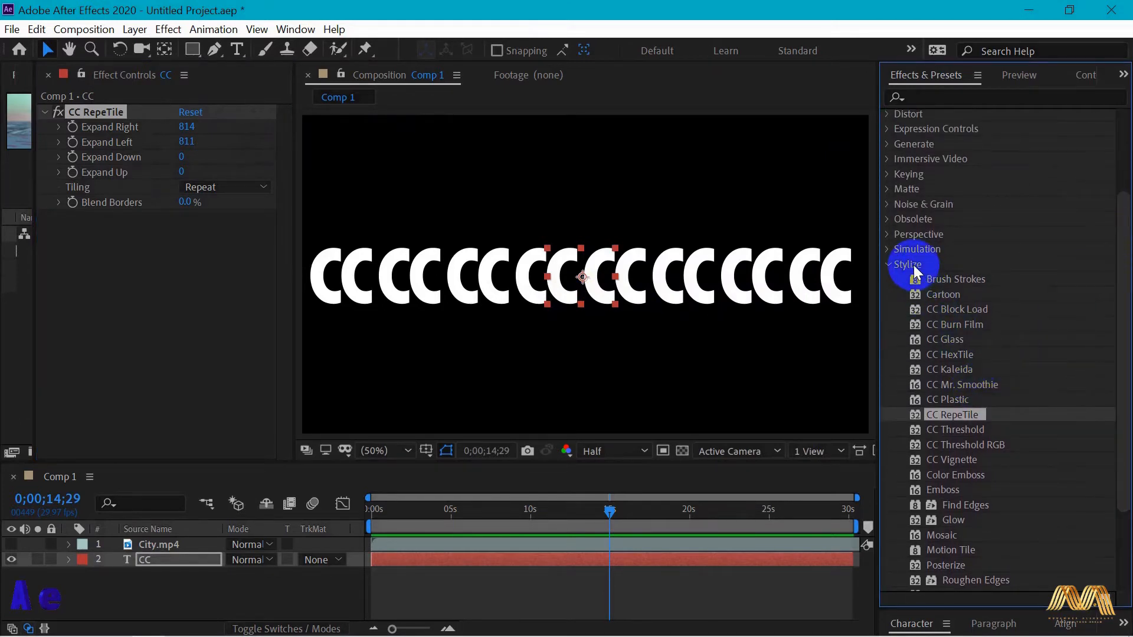
click(886, 235)
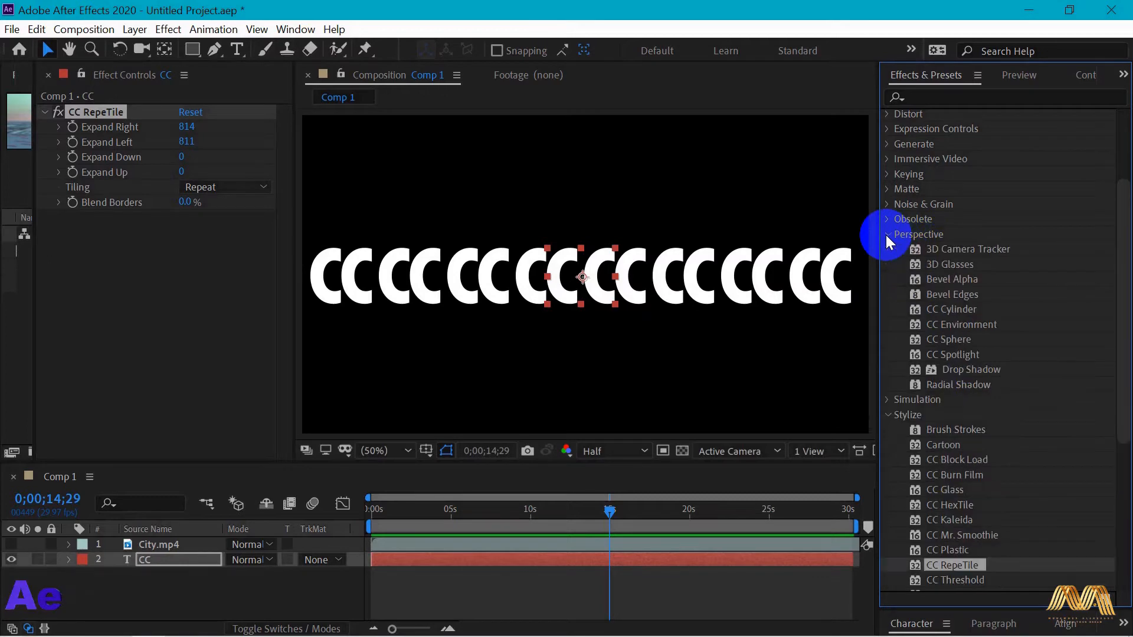
click(959, 310)
drag(958, 308, 591, 288)
- Rotate the CC Cylinder text to Rotation X 26°, Rotation Y 1x+83° and Rotation Z -91°
click(60, 262)
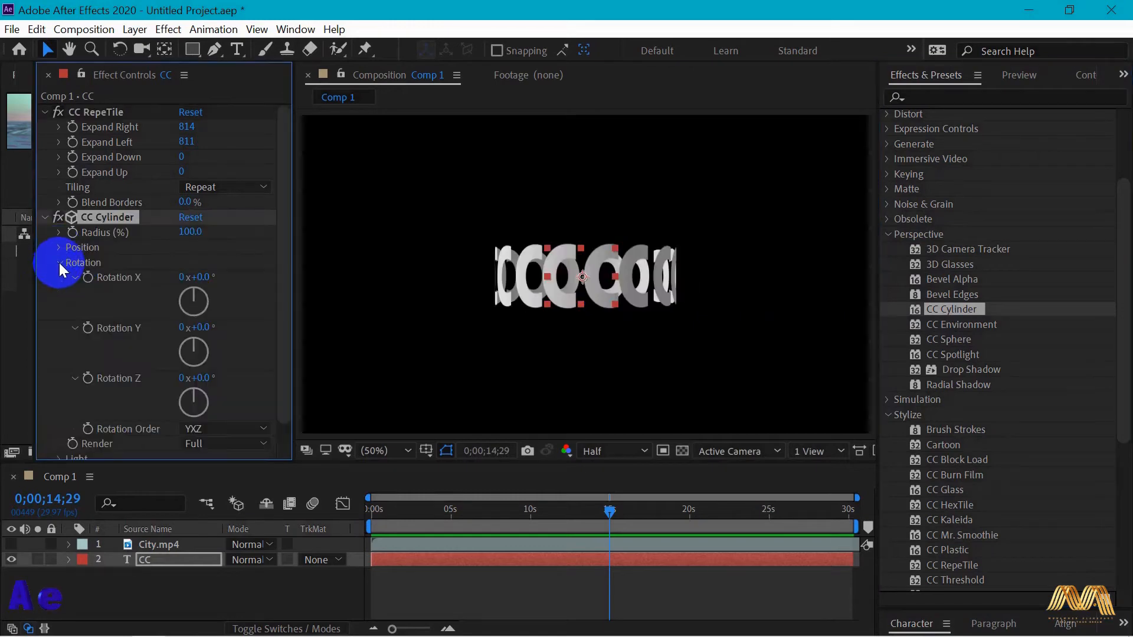
drag(195, 273, 162, 334)
drag(198, 378, 112, 365)
drag(187, 289, 252, 276)
mouse_move(201, 380)
mouse_down()
mouse_move(182, 375)
mouse_move(195, 380)
mouse_up()
drag(203, 328, 594, 325)
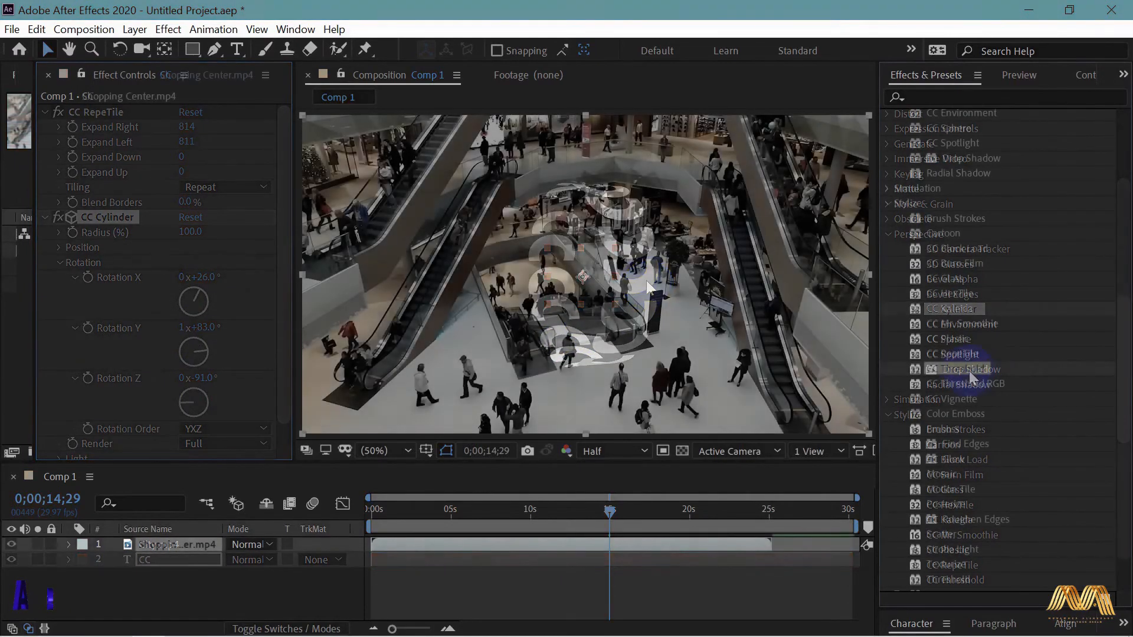
- Apply CC Threshold to Shopping Center.mp4, set the Threshold to 125 and leave Invert off after trying it
drag(946, 370, 578, 308)
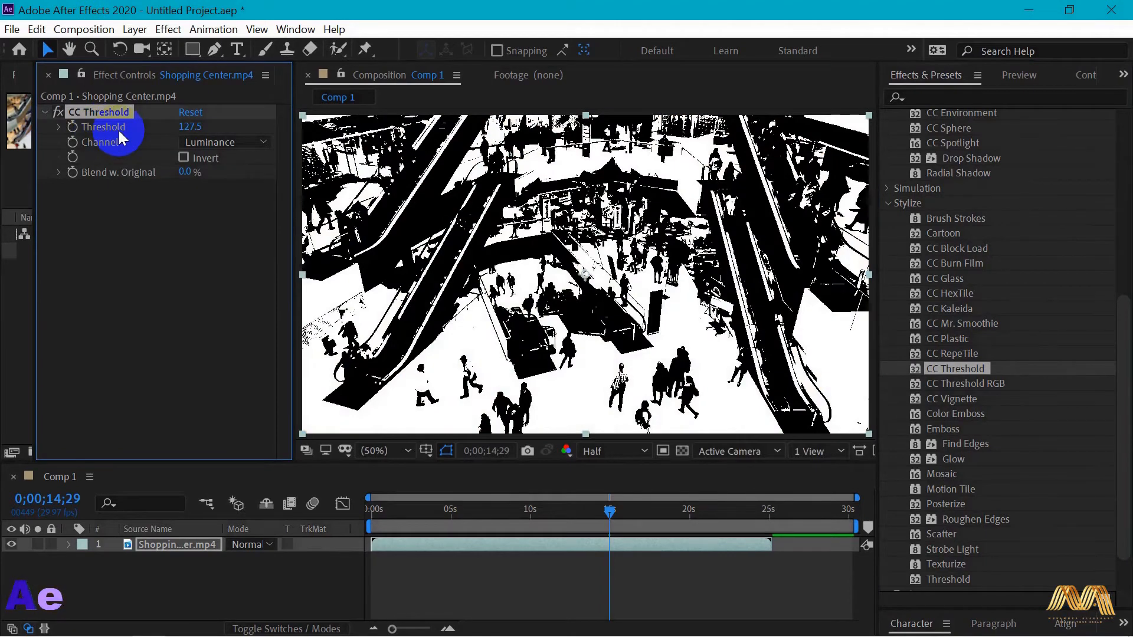
click(105, 134)
click(188, 131)
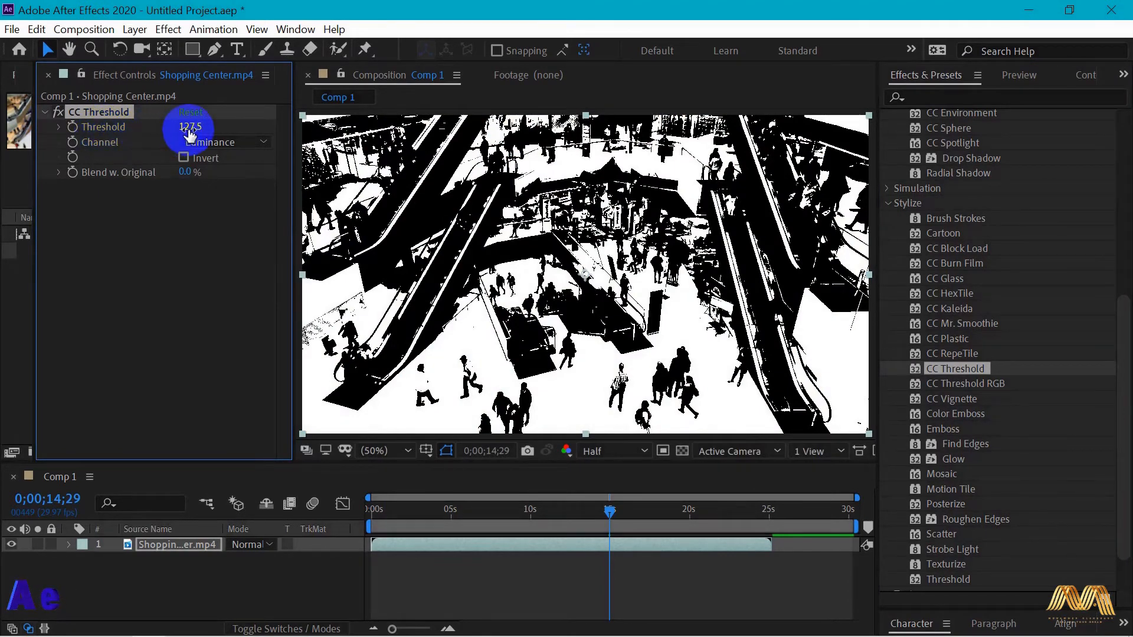
drag(189, 129, 188, 128)
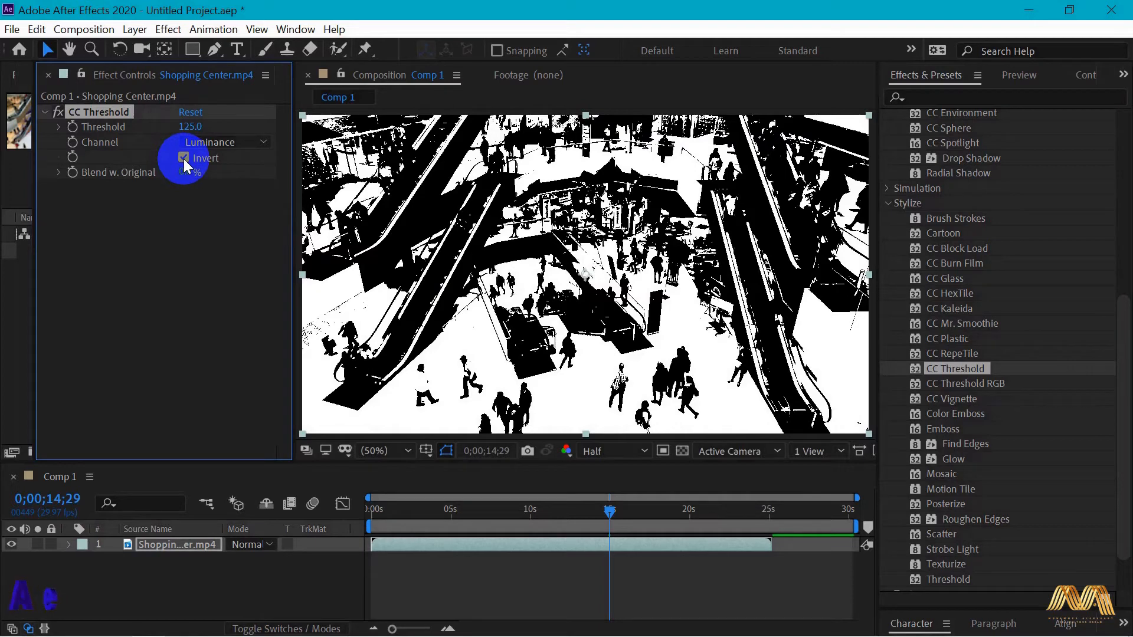
click(183, 158)
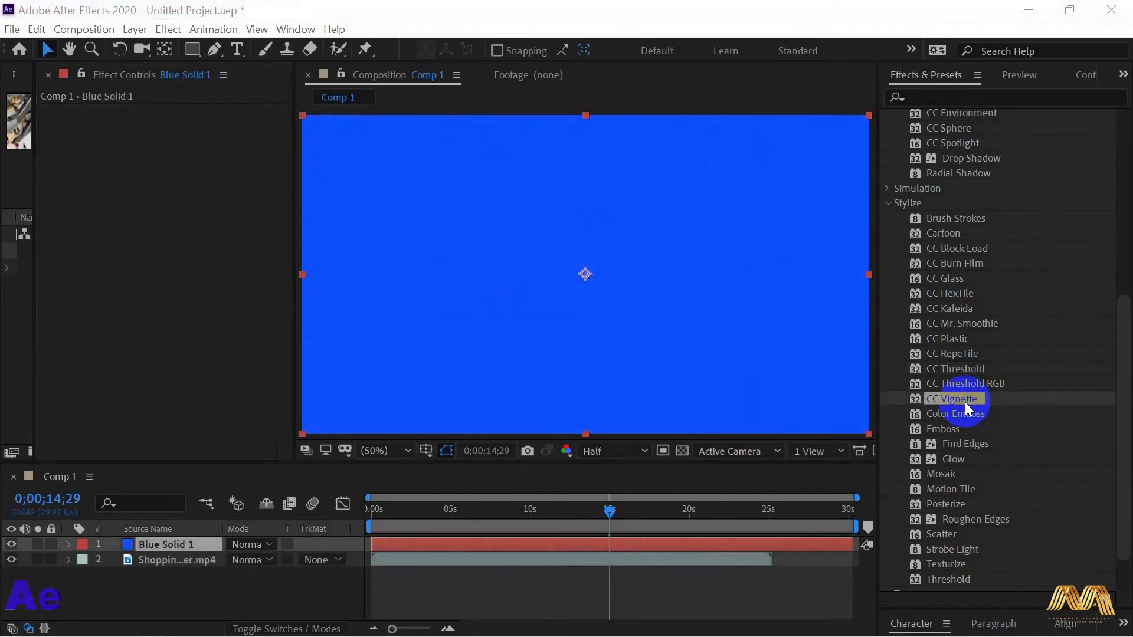
- Apply CC Vignette to Blue Solid 1 with Amount 276, Angle of View 46.1 and Center at 1754, 164
drag(973, 406, 619, 342)
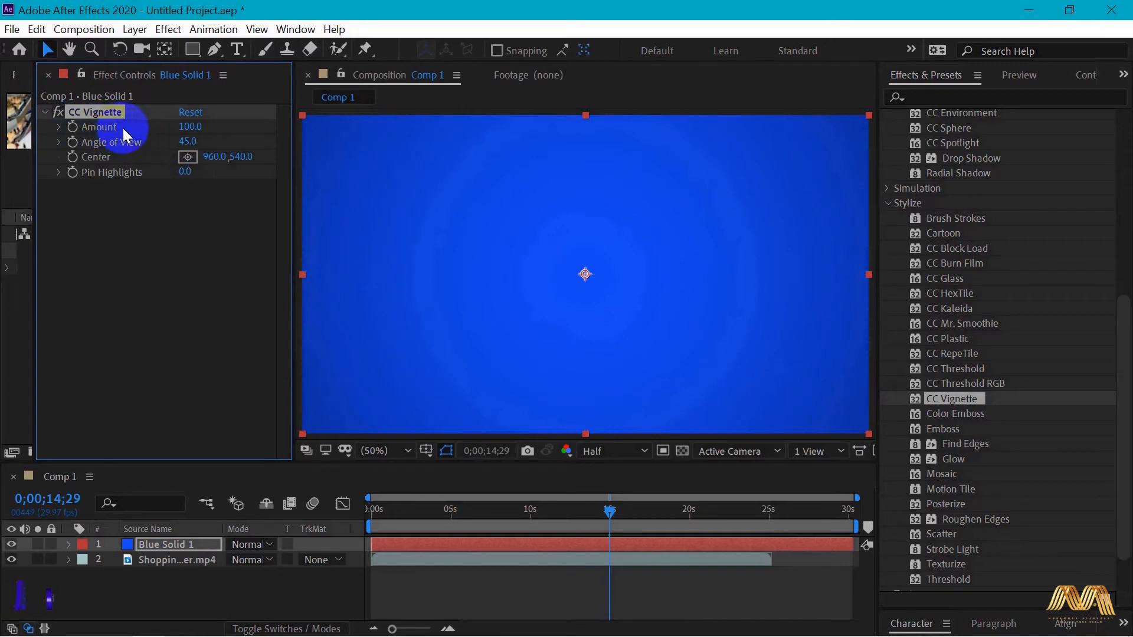
drag(185, 128, 387, 133)
drag(413, 136, 350, 135)
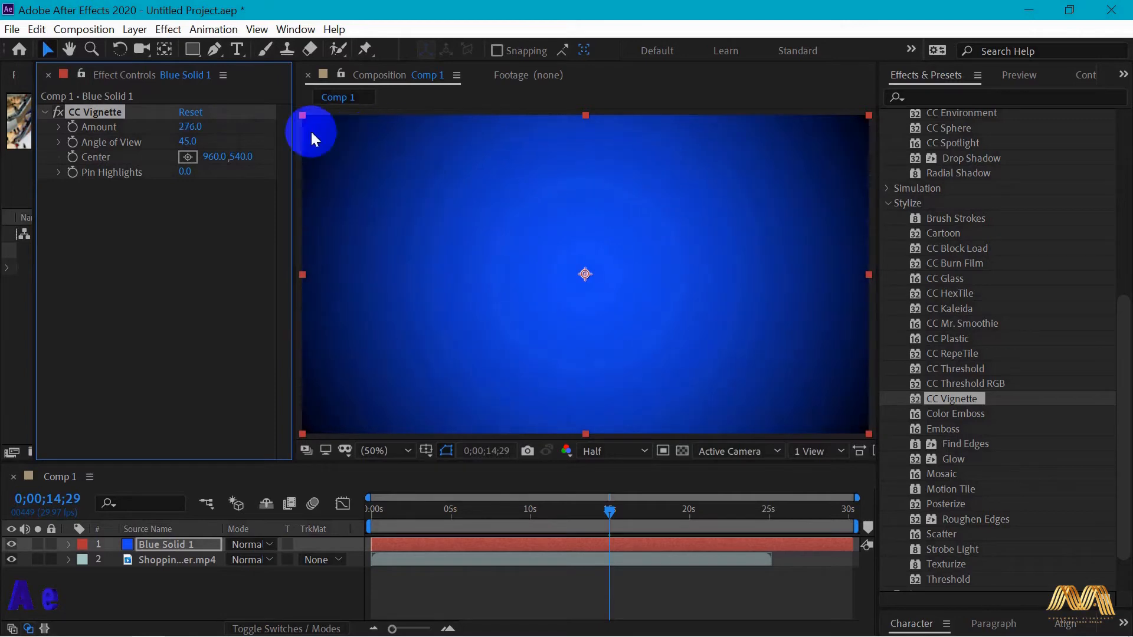
mouse_move(182, 140)
mouse_down()
mouse_move(264, 145)
mouse_move(160, 142)
mouse_move(194, 140)
mouse_move(184, 174)
mouse_move(464, 181)
mouse_move(186, 157)
mouse_up()
click(185, 157)
drag(481, 256, 819, 164)
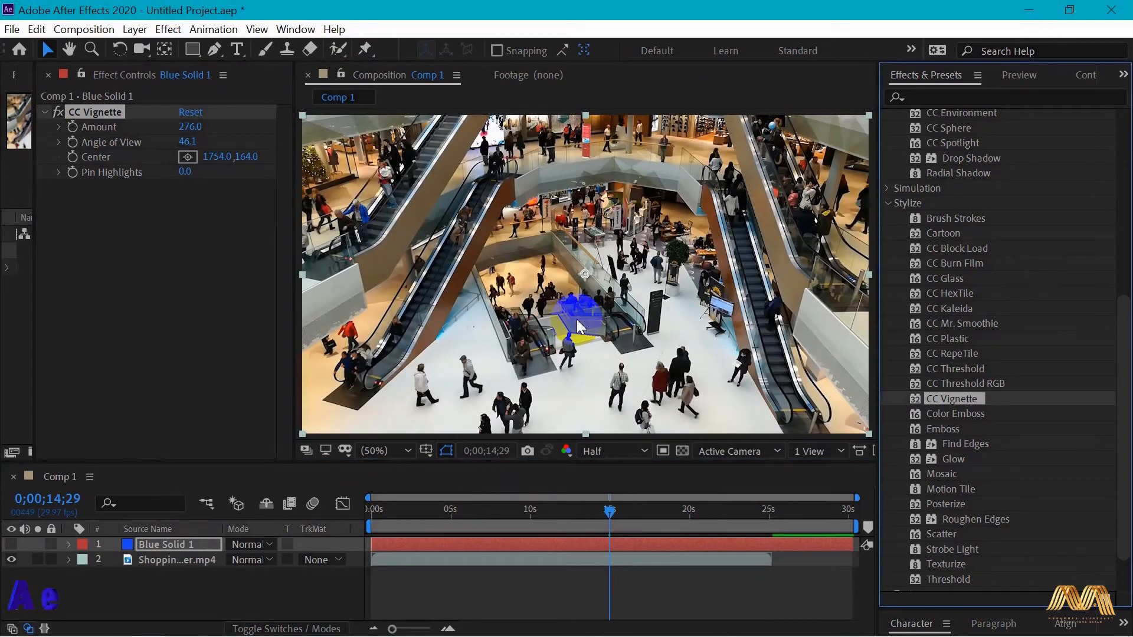
- Apply CC Vignette to Shopping Center.mp4, set its Amount to 331 and adjust the Angle of View
click(578, 325)
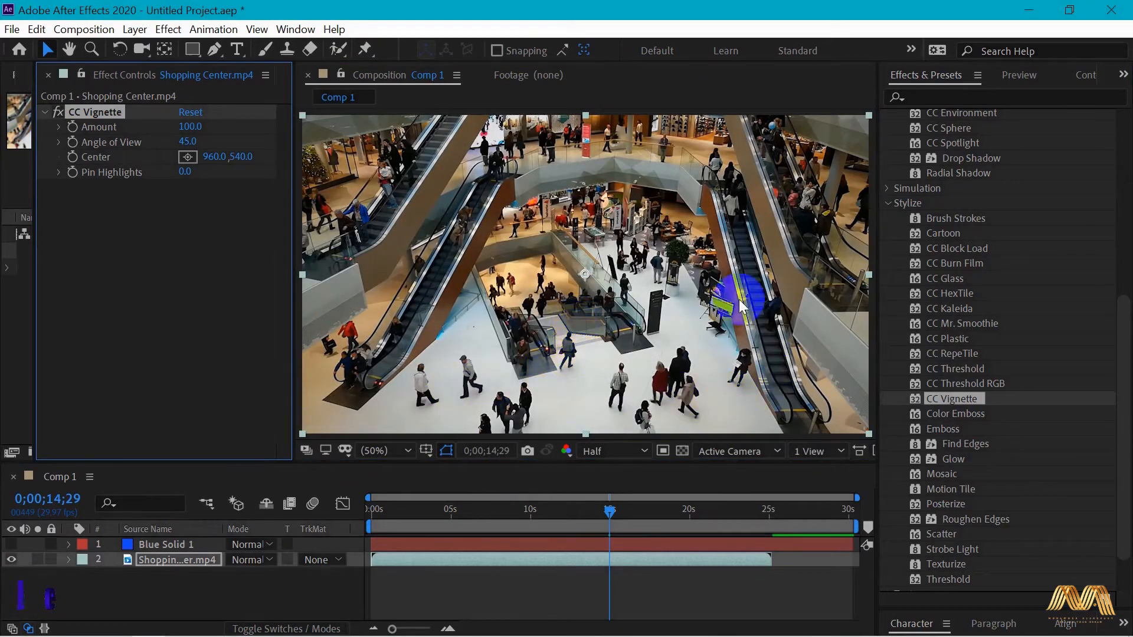
drag(211, 127, 414, 144)
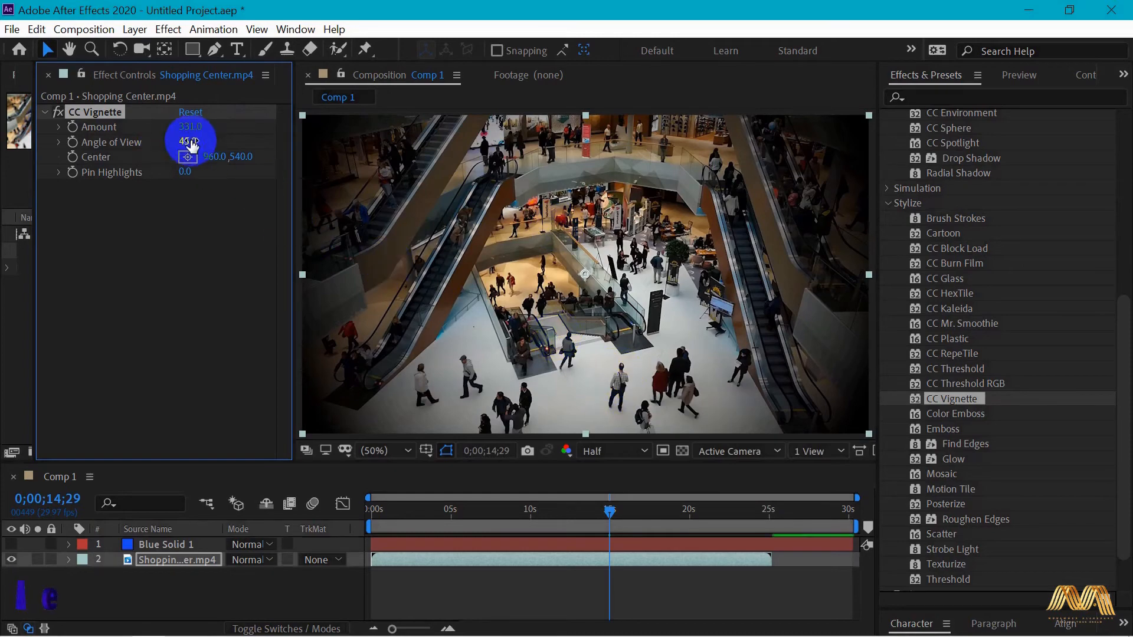
mouse_move(188, 141)
mouse_down()
mouse_move(216, 138)
mouse_move(172, 139)
mouse_move(182, 131)
mouse_up()
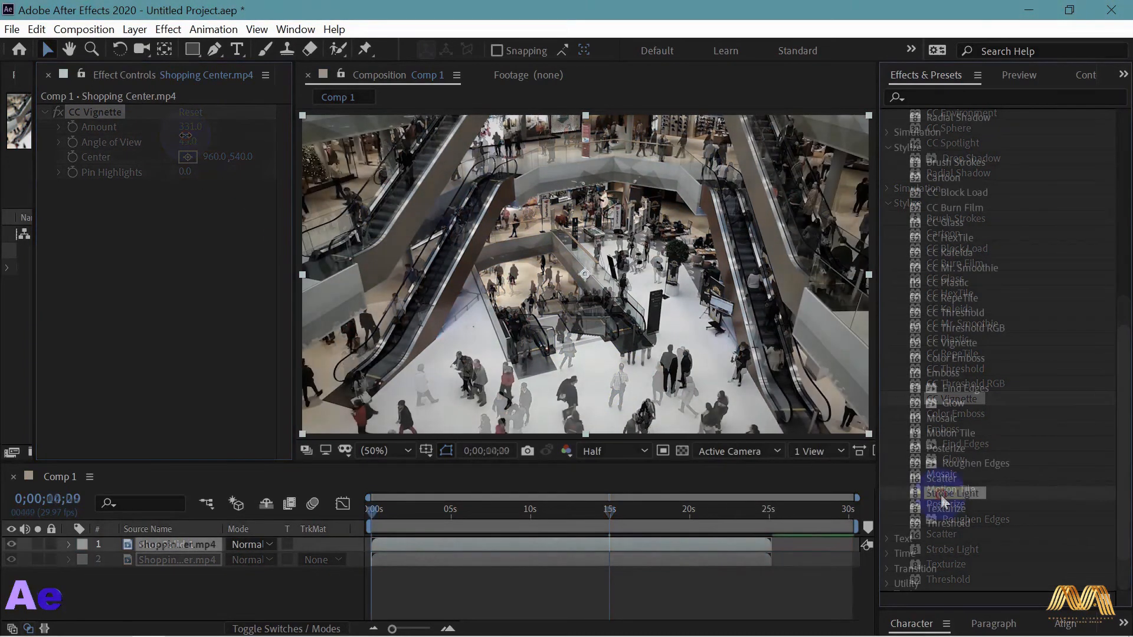
- Apply Strobe Light to Shopping Center.mp4 and preview the flashing from the start of the timeline
drag(942, 502, 564, 308)
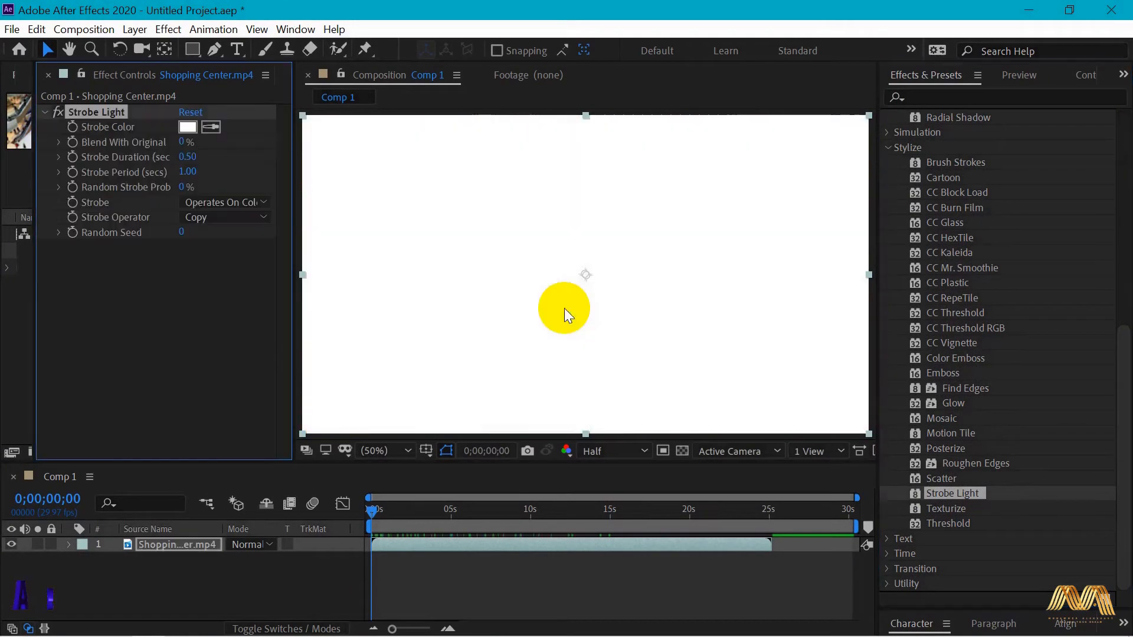
click(455, 459)
click(381, 517)
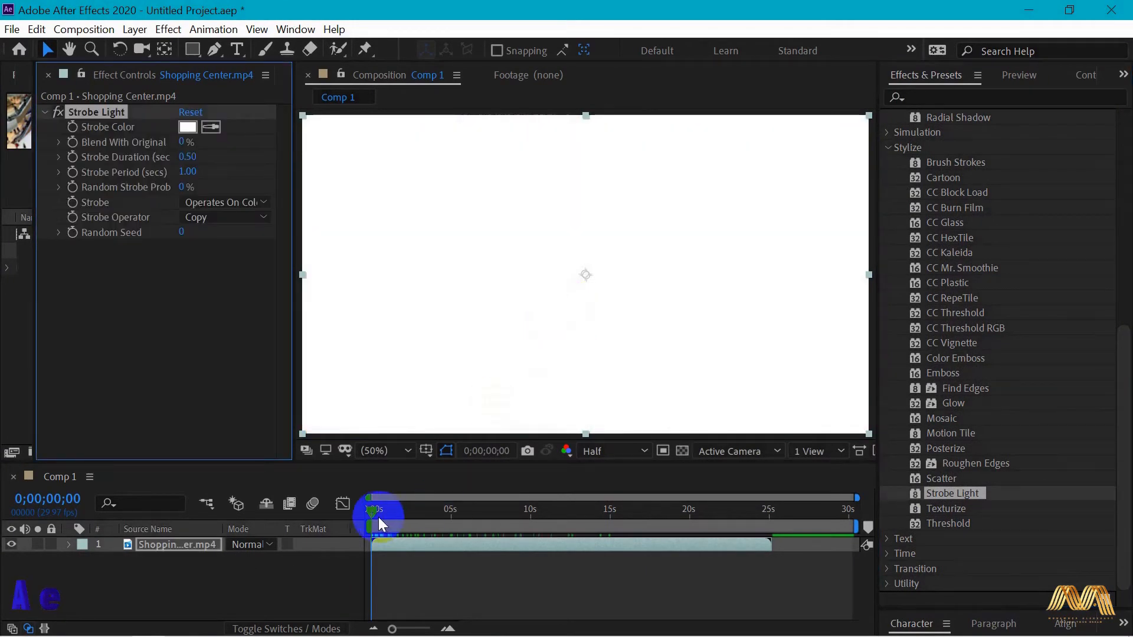
mouse_move(371, 512)
mouse_down()
mouse_move(456, 514)
mouse_move(369, 511)
mouse_move(447, 511)
mouse_move(366, 500)
mouse_up()
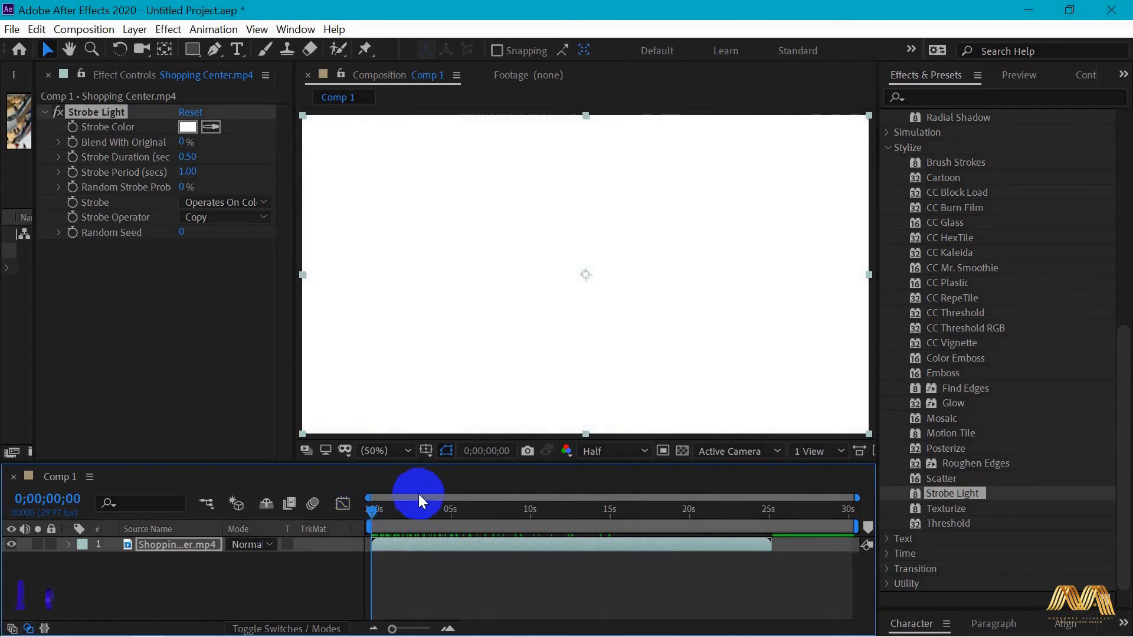
- Review the Strobe Color setting of the Strobe Light effect and keep it white (FFFFFF)
click(190, 137)
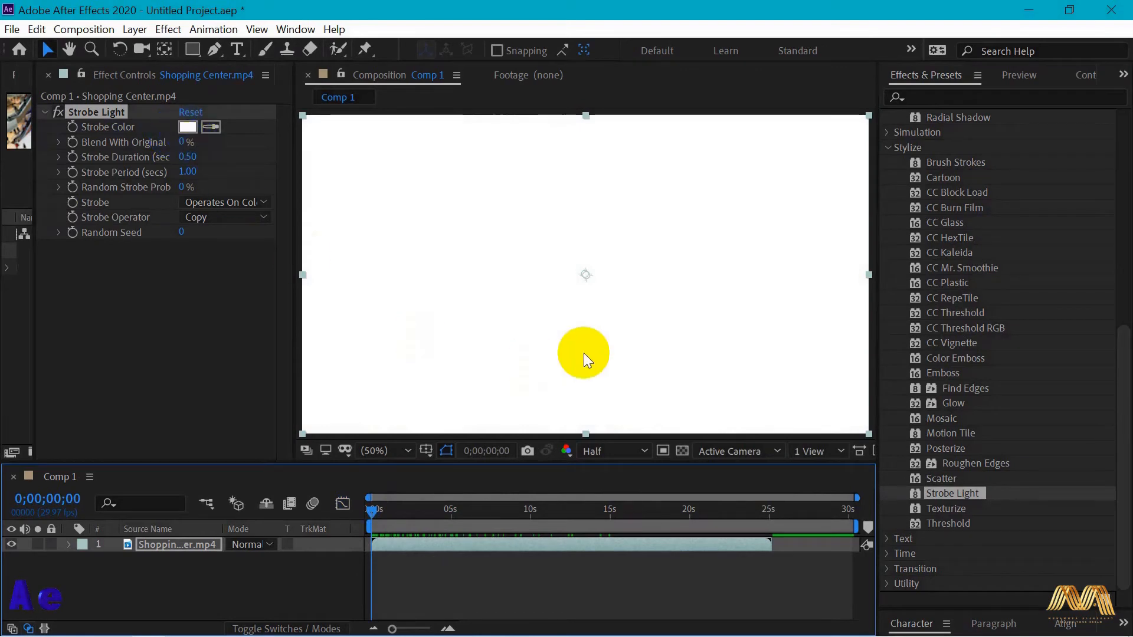
drag(545, 315, 389, 285)
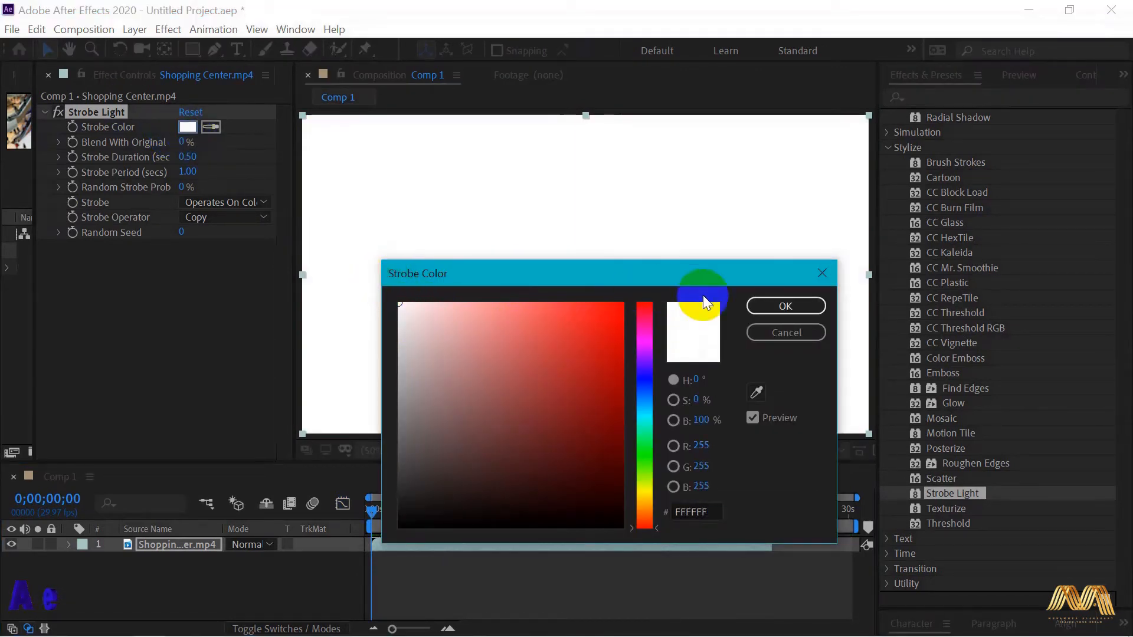
click(786, 305)
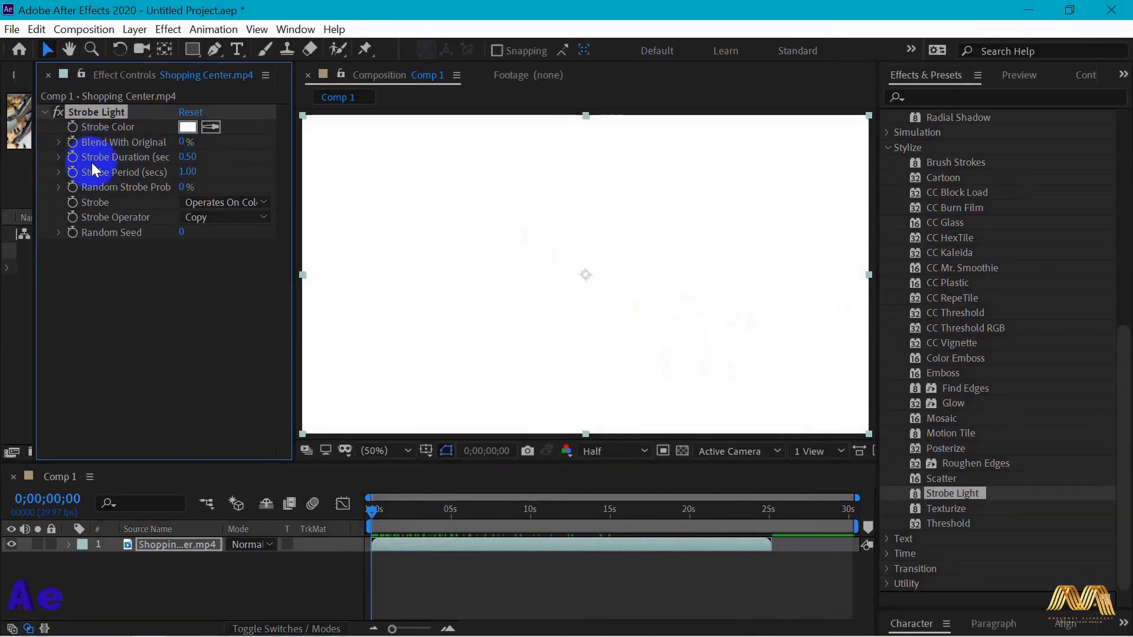
- Adjust the Strobe Duration of the Strobe Light effect and preview the flashing along the timeline
drag(187, 157, 191, 158)
drag(389, 512, 455, 522)
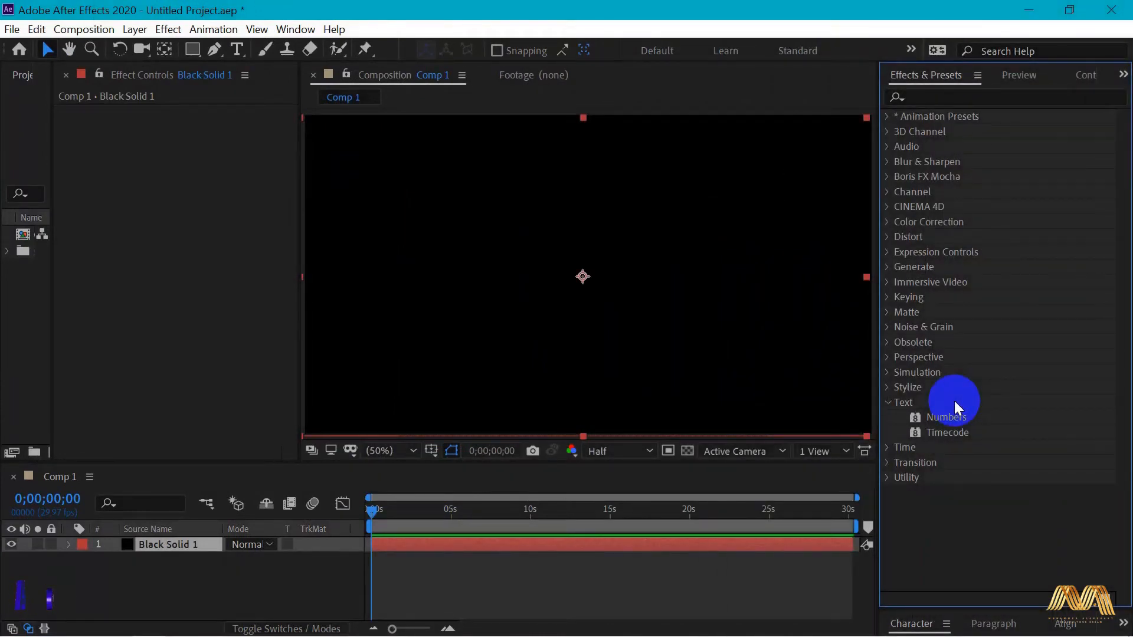
- Apply the Numbers effect to Black Solid 1 in Arial Regular with Horizontal direction and Center alignment
click(960, 417)
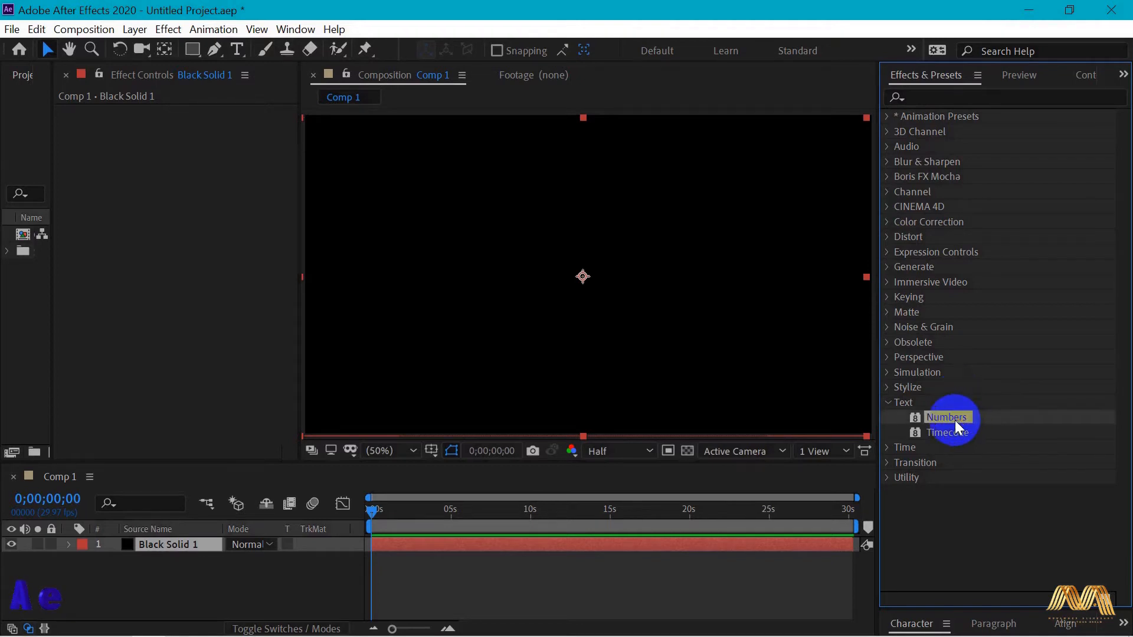
drag(954, 420, 587, 318)
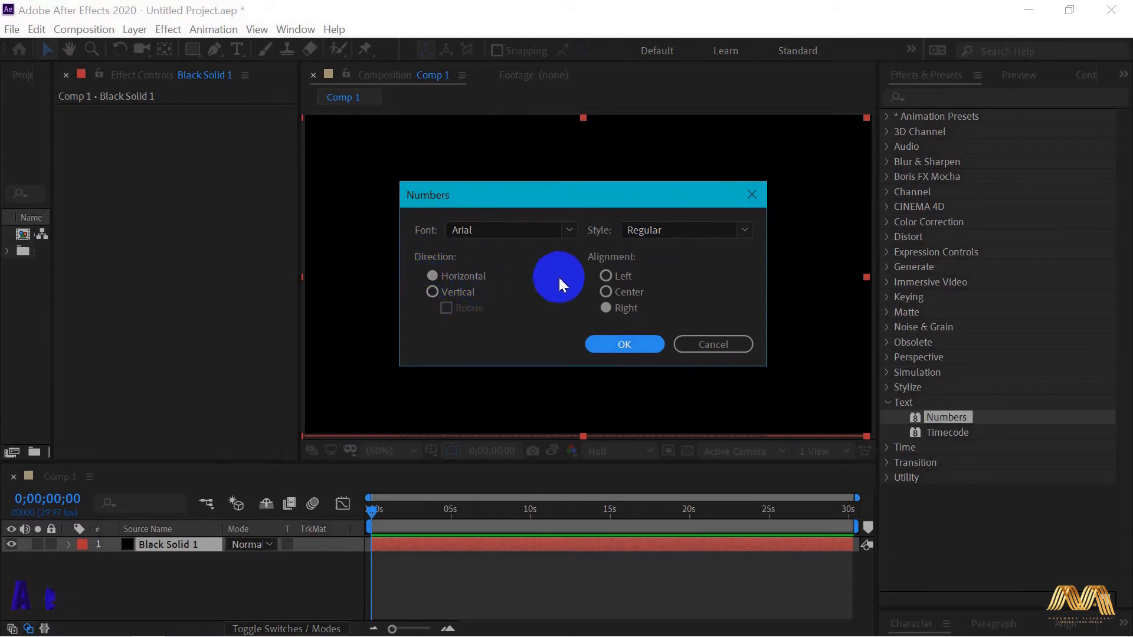
click(625, 293)
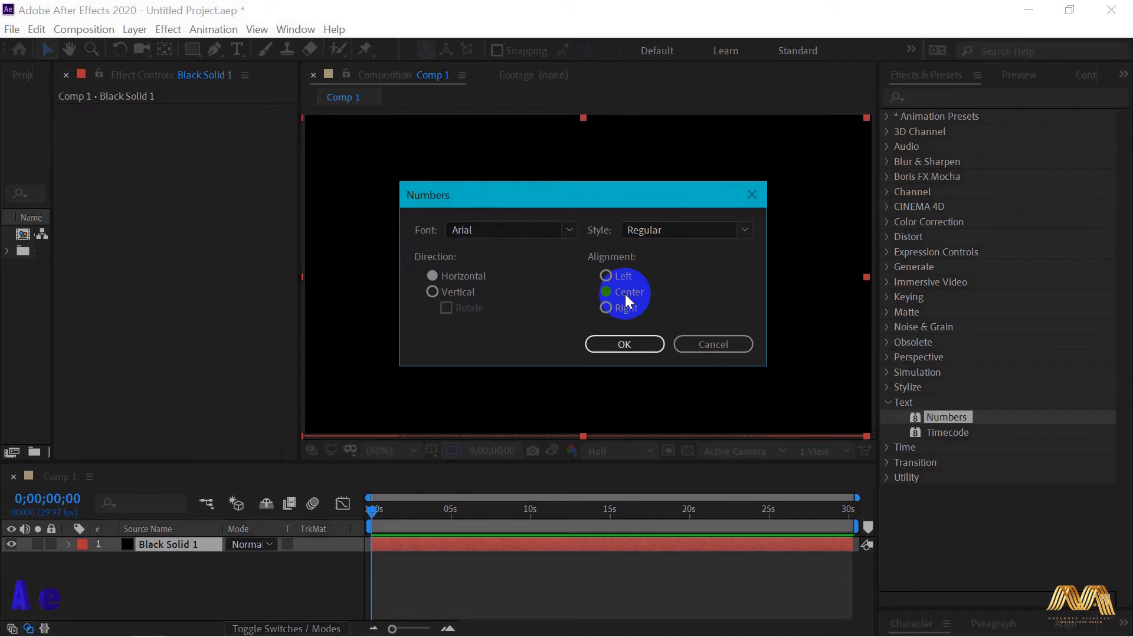
click(636, 348)
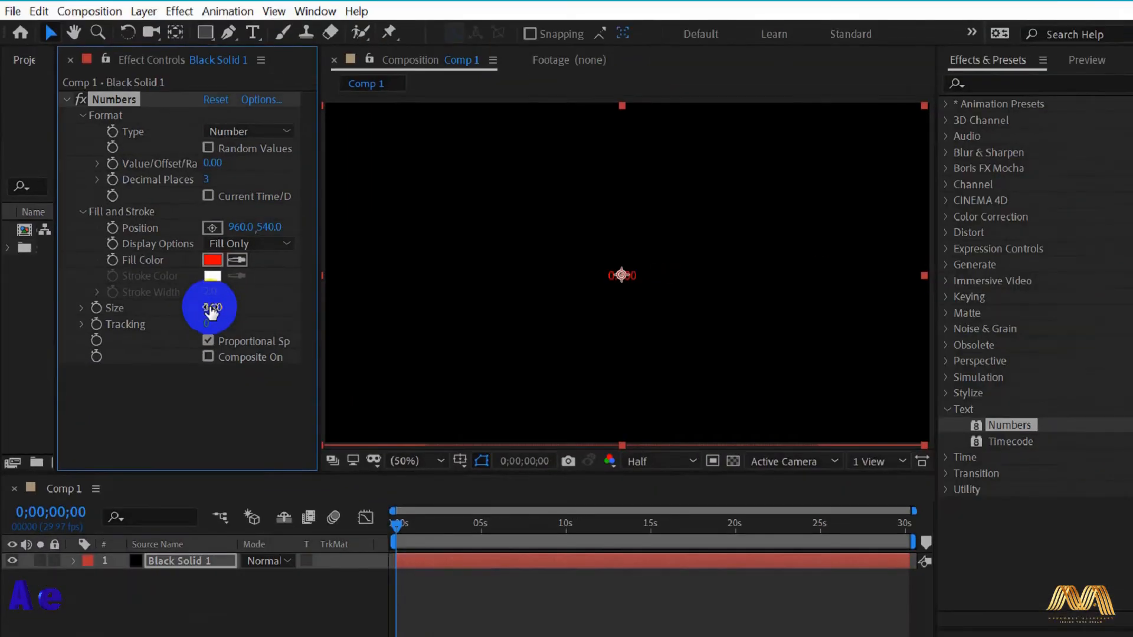
- Set the Numbers effect's Size to 247 and its Fill Color to white (FFFFFF)
drag(211, 309, 390, 313)
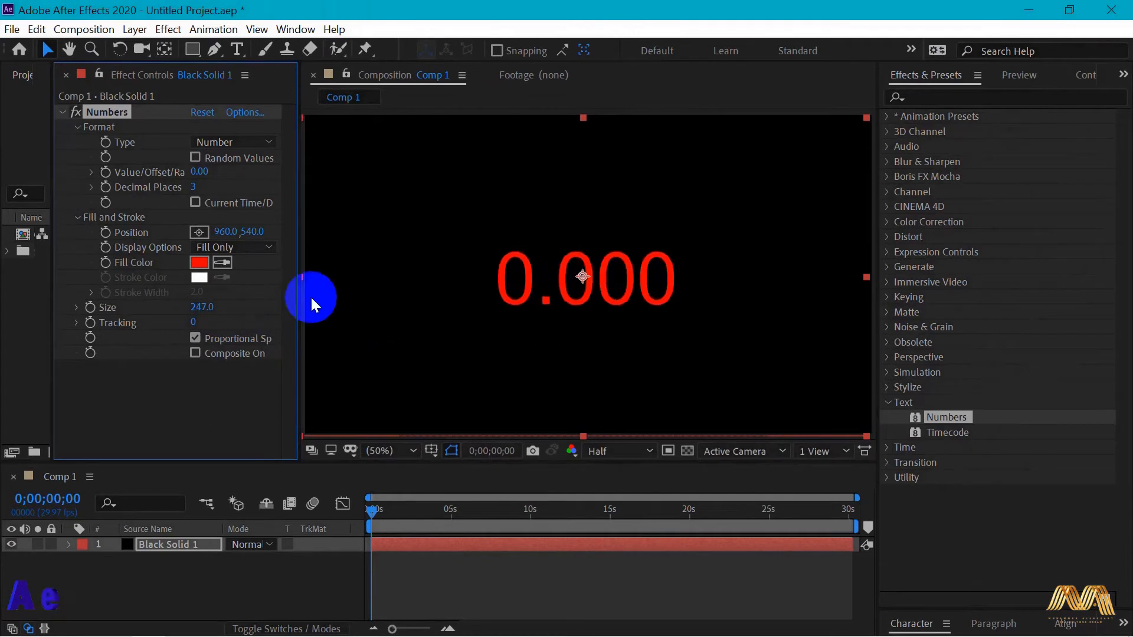
click(199, 263)
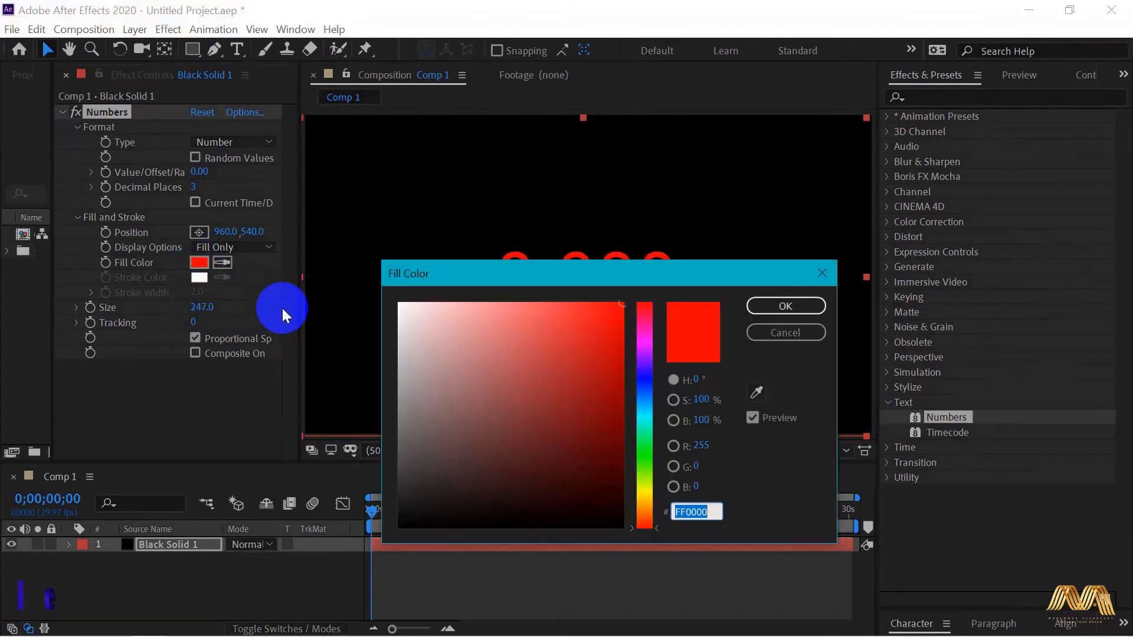
drag(496, 346, 375, 270)
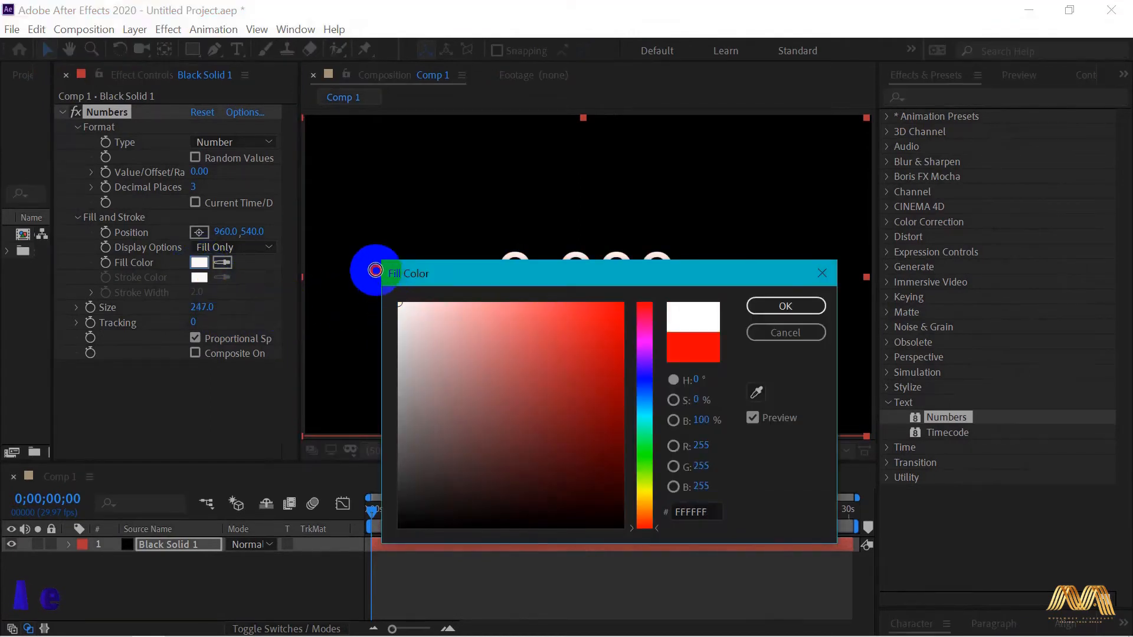
click(767, 306)
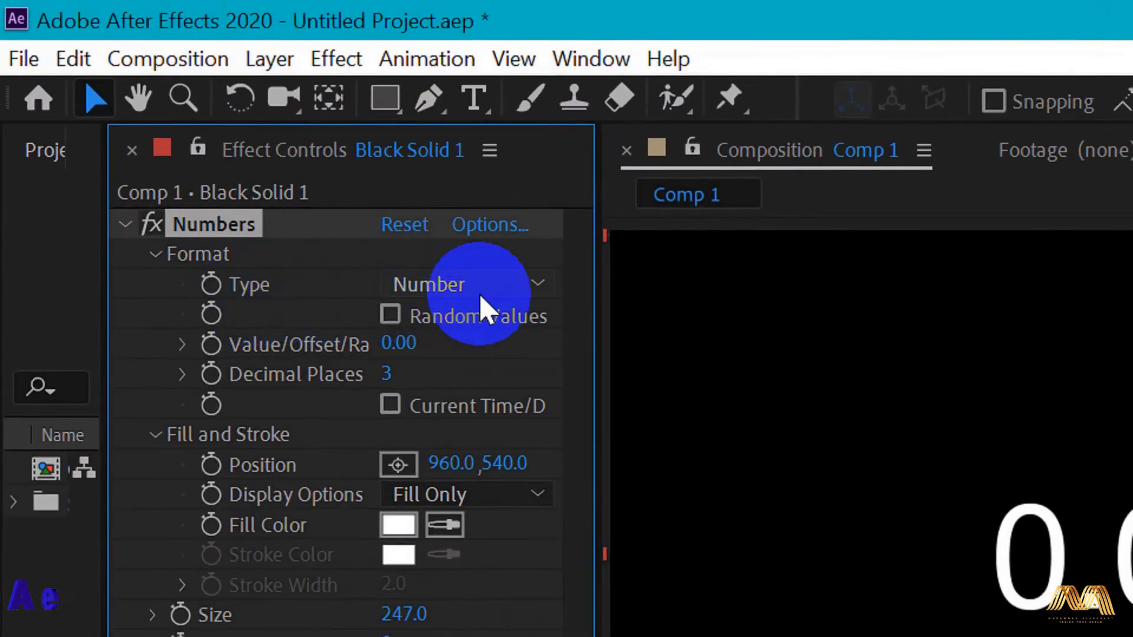
- Keep the Numbers Type as Number, set its value to 1000 and its Decimal Places to 0
click(530, 296)
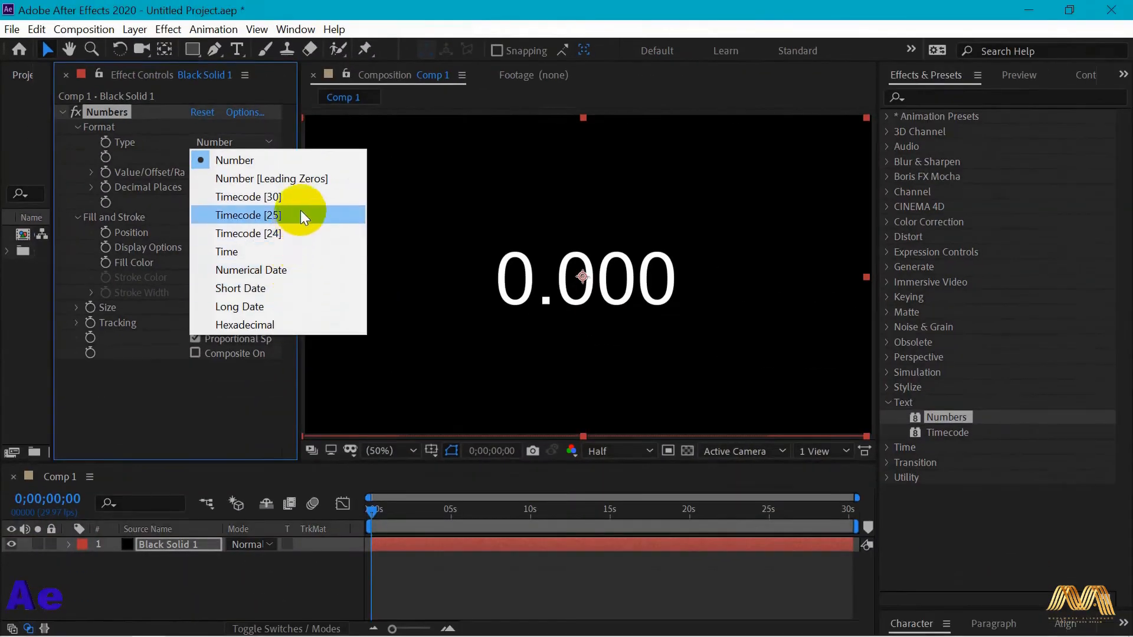
click(315, 161)
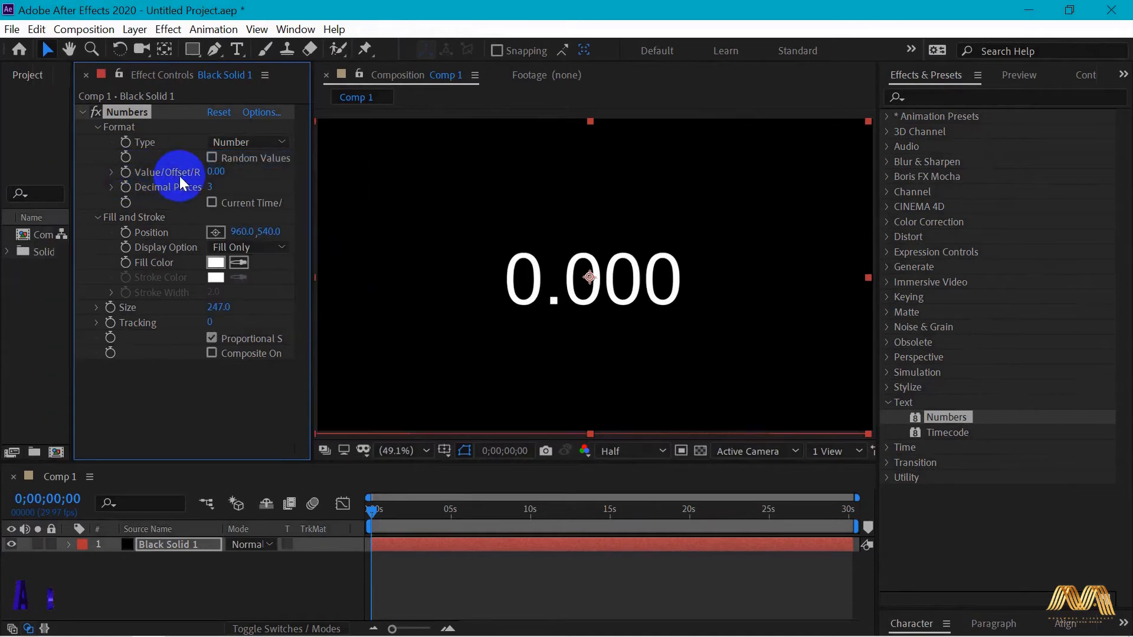
drag(216, 173, 283, 172)
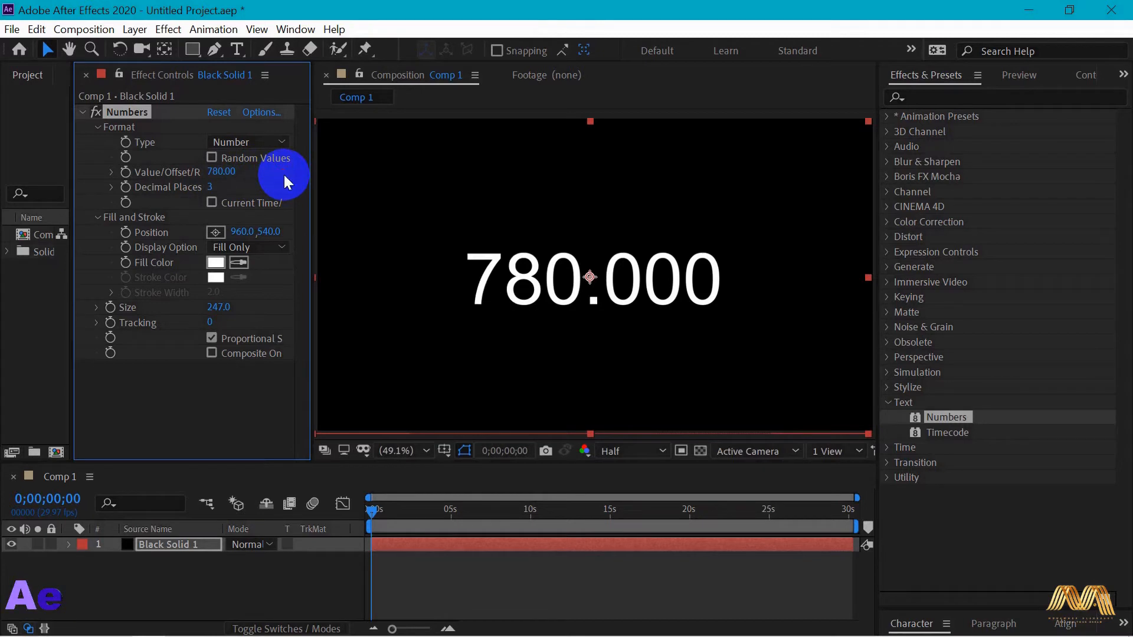
click(219, 172)
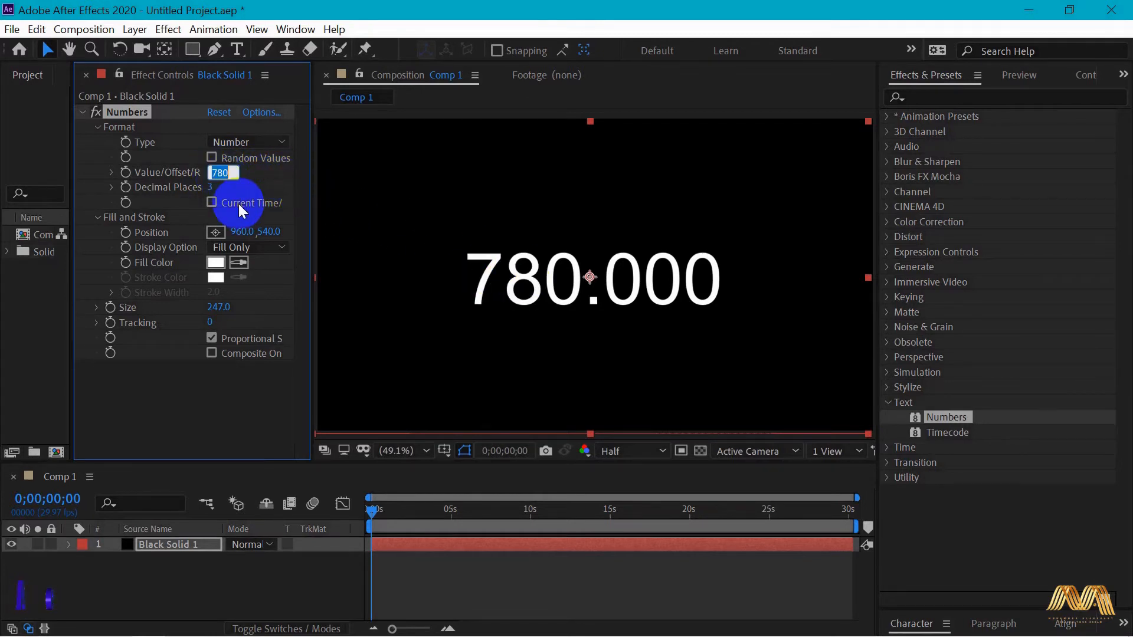
text(1000.00)
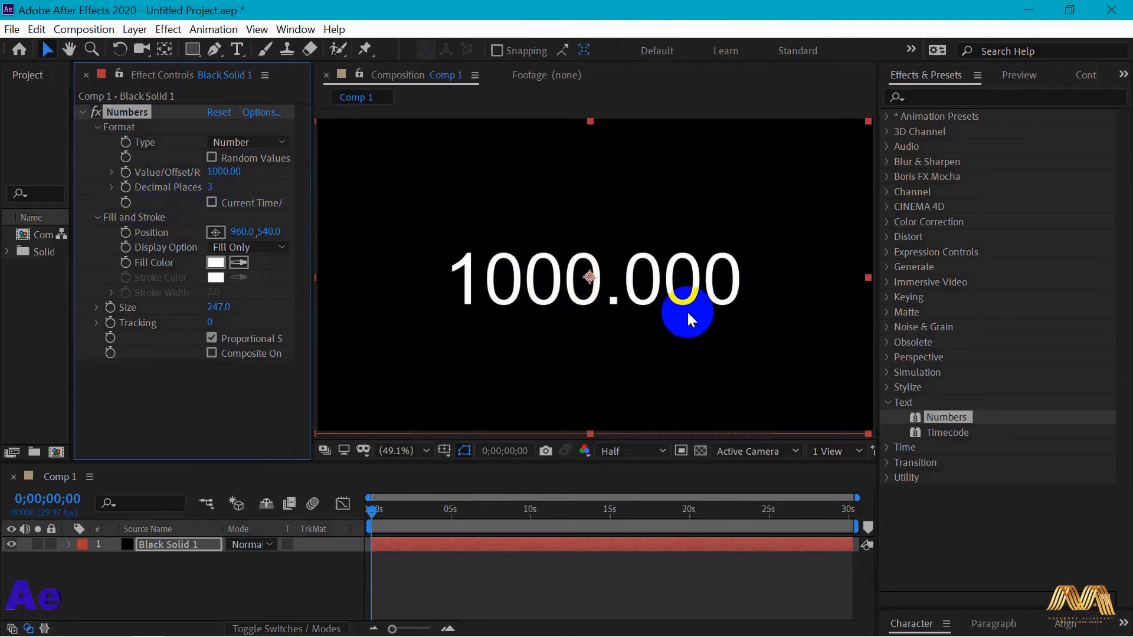
drag(215, 189, 167, 185)
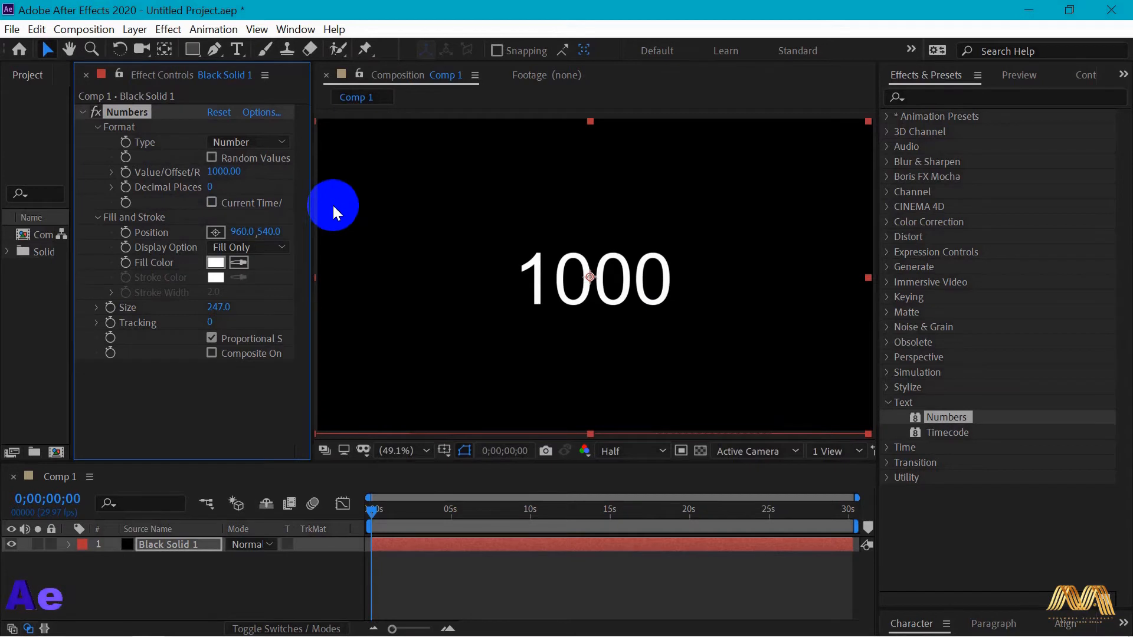
- Try the Number [Leading Zeros] and Timecode [30] types of the Numbers effect, raising the value to 3980 for the timecode
click(248, 143)
click(339, 178)
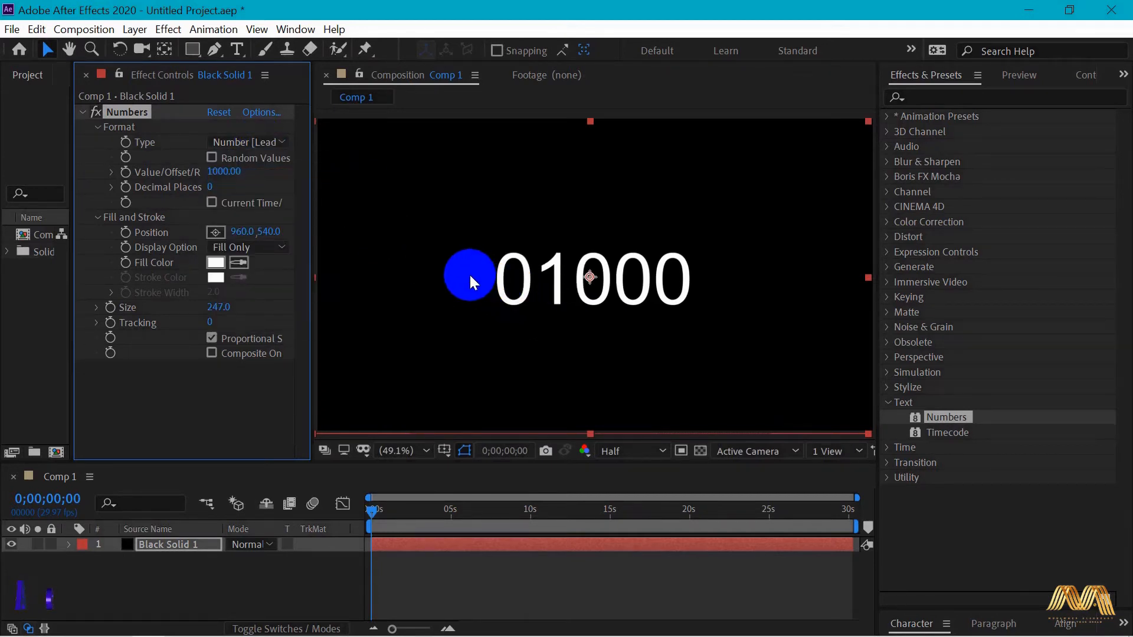
click(259, 146)
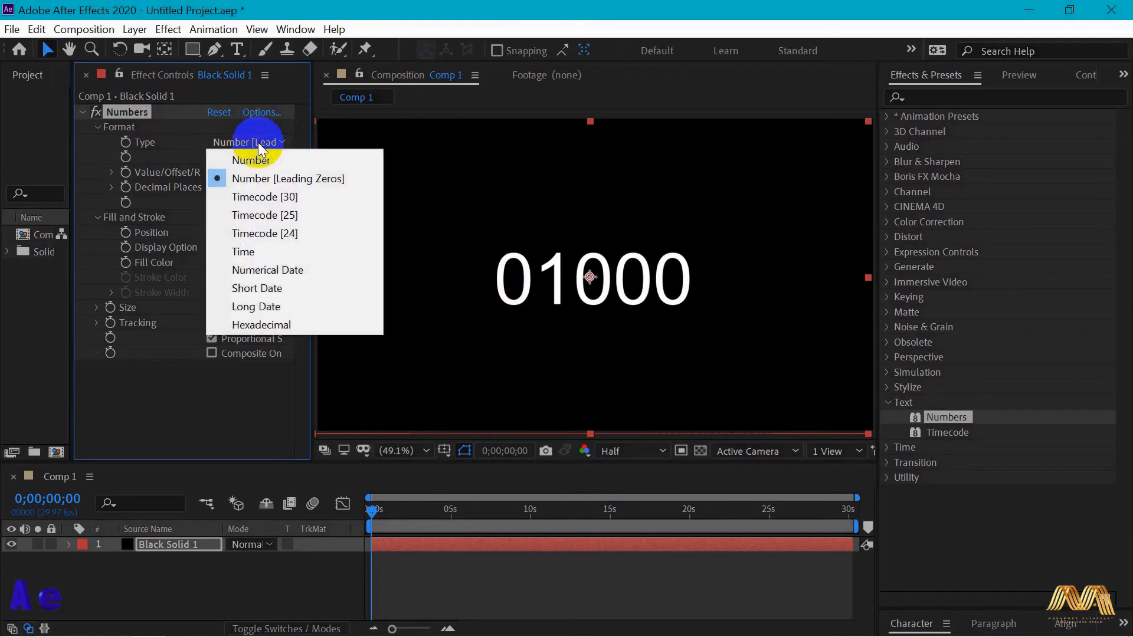
click(311, 201)
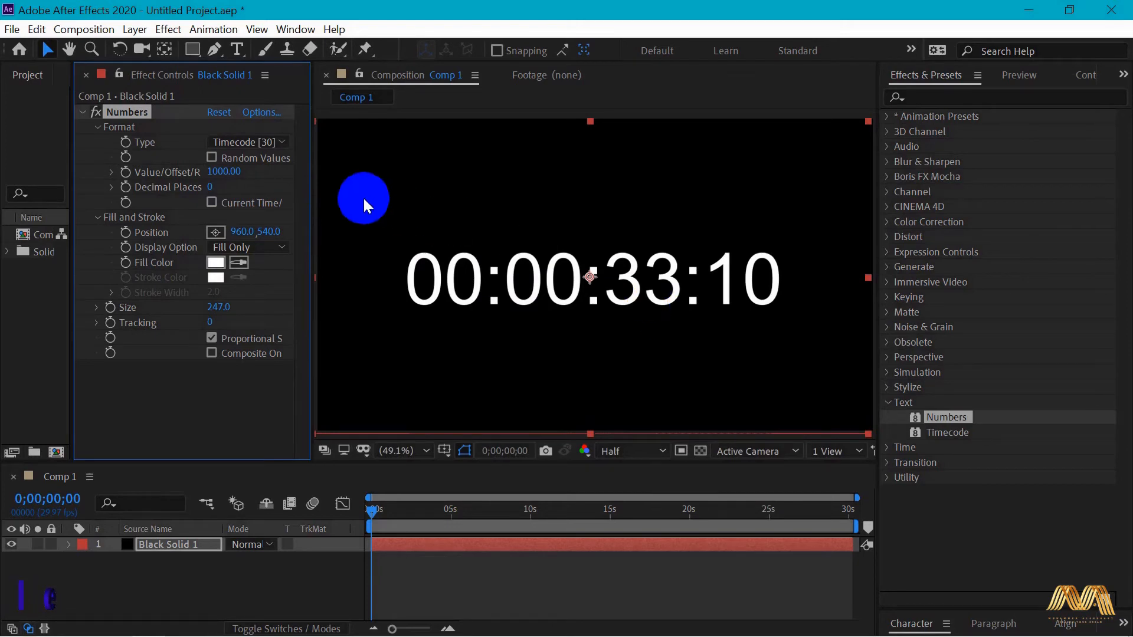
drag(219, 173, 370, 524)
- Switch the Numbers Type to Time and raise the value until the clock reads 11:00 PM
click(278, 142)
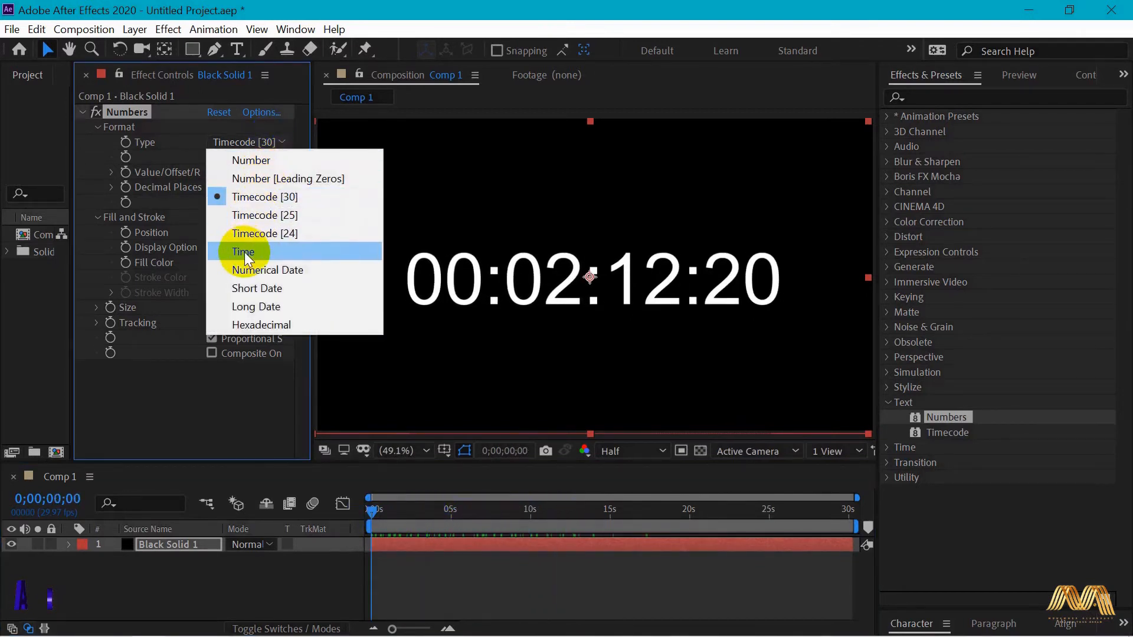
click(278, 252)
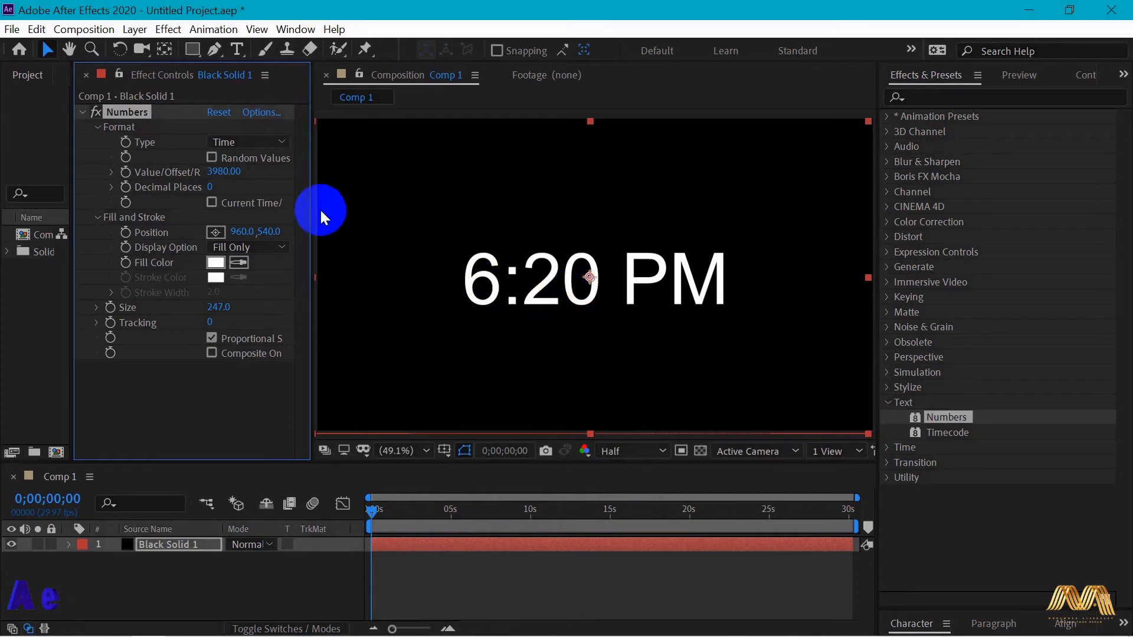
drag(216, 171, 266, 171)
- Set the Numbers Type to Short Date with value 9390, Size 194 and Position 960, 553, and toggle Proportional Spacing
click(254, 142)
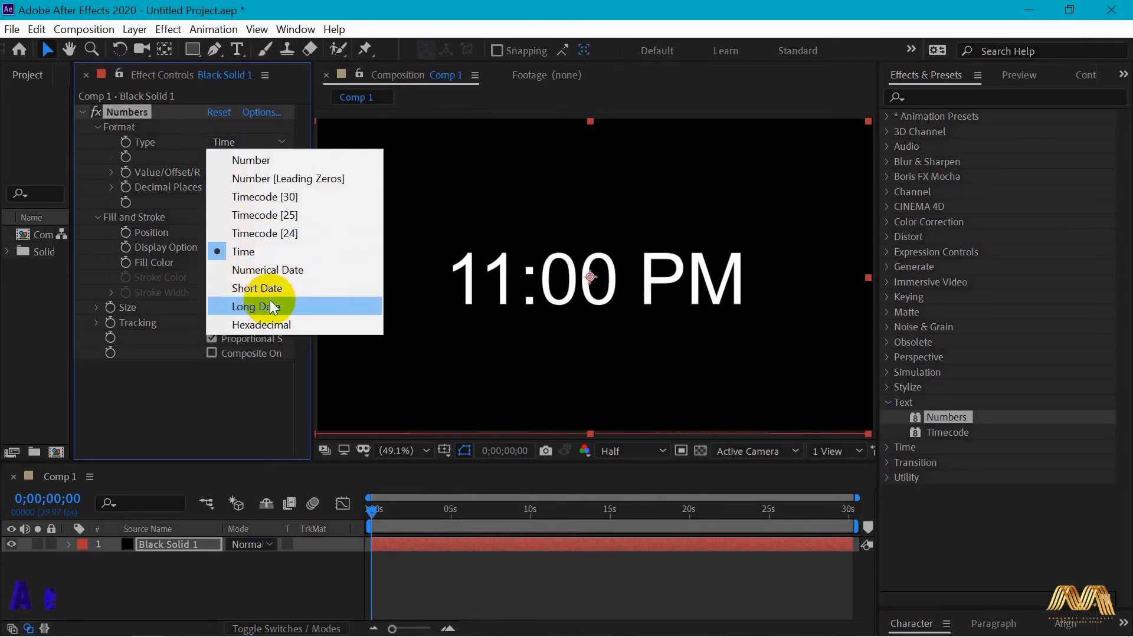
click(323, 290)
drag(215, 172, 698, 198)
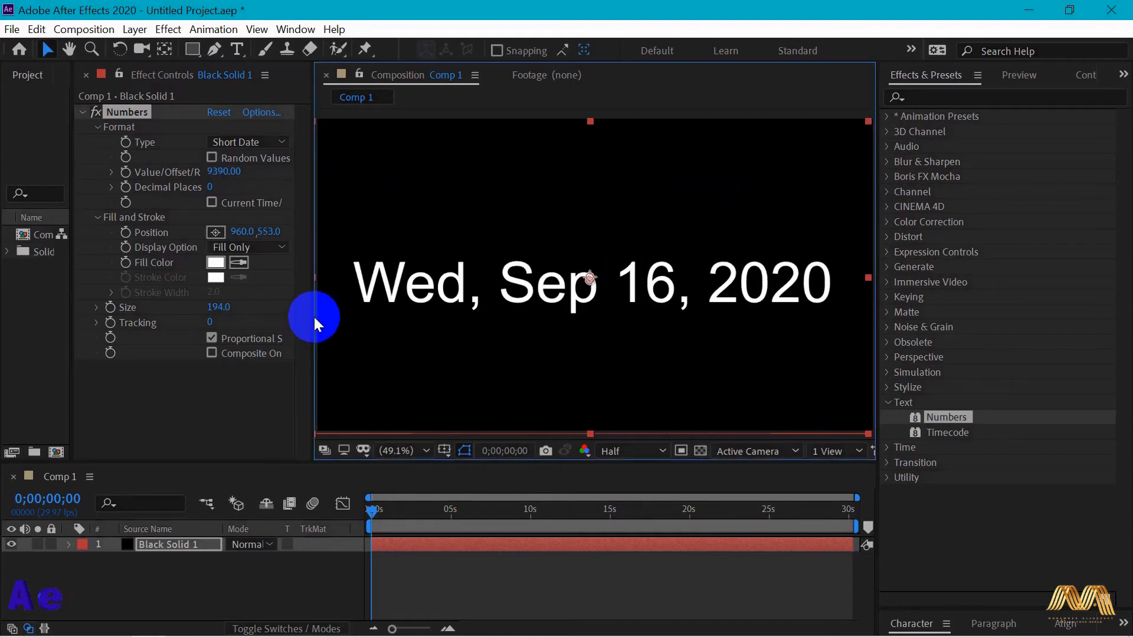
drag(314, 315, 415, 338)
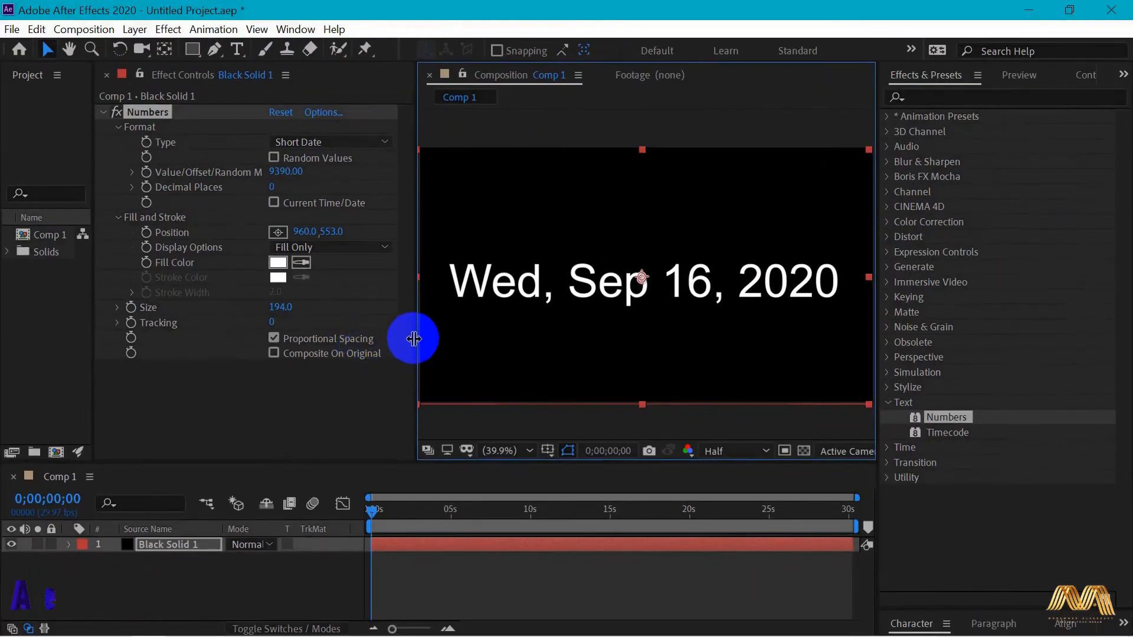
drag(742, 303, 488, 299)
click(212, 338)
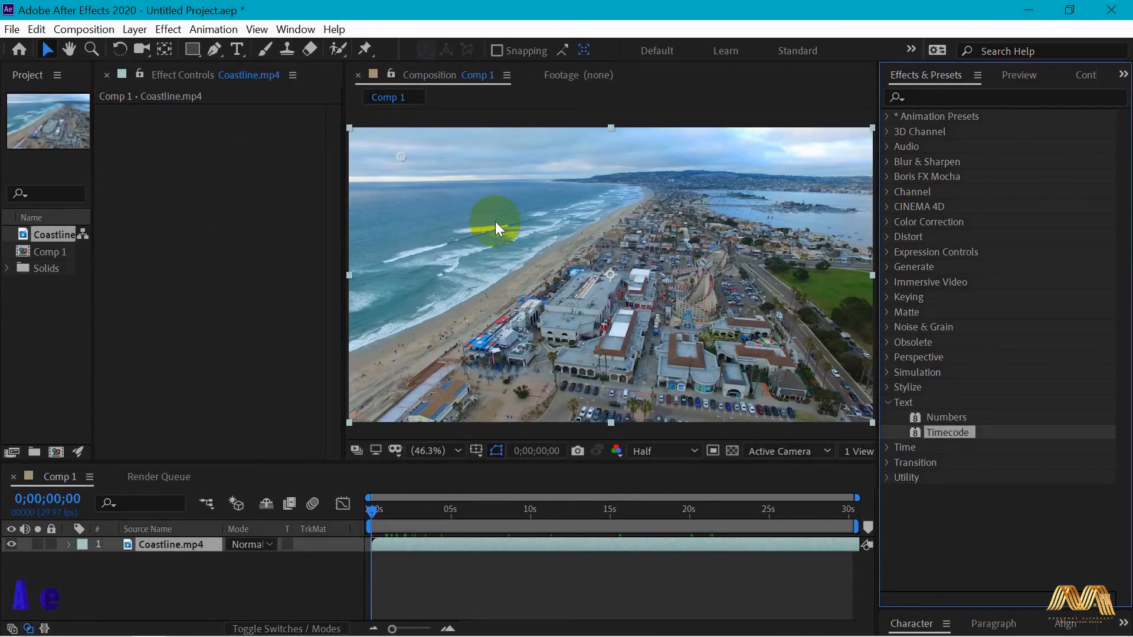
- Apply Timecode to Coastline.mp4, set its Text Size to 81 and preview the counter from the timeline start
click(498, 220)
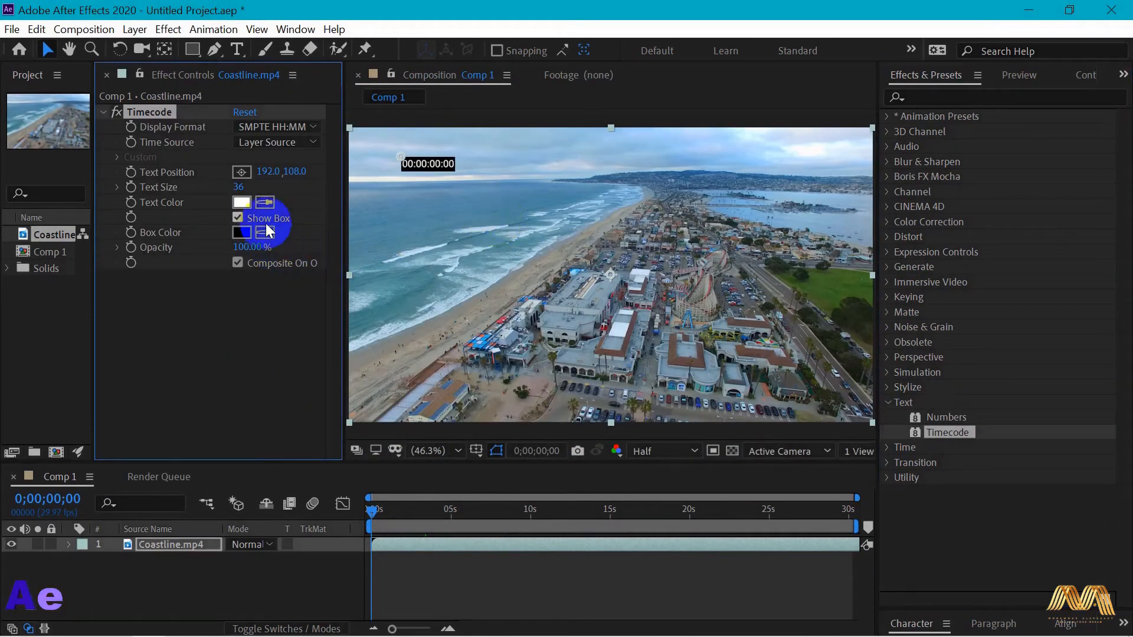
drag(238, 183, 296, 177)
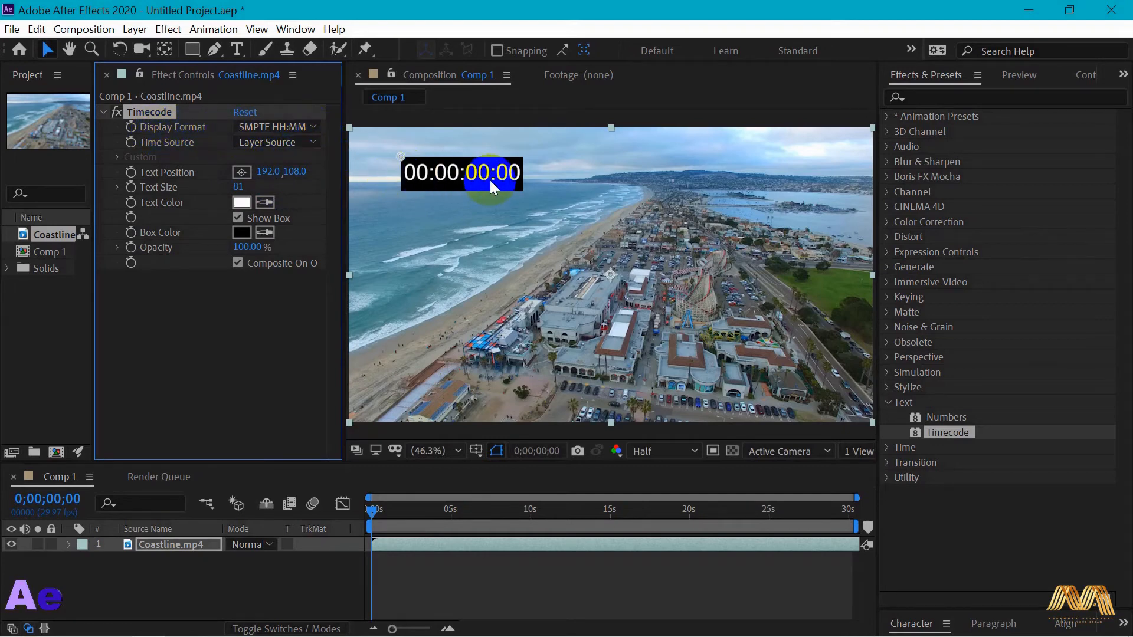
drag(371, 516, 419, 514)
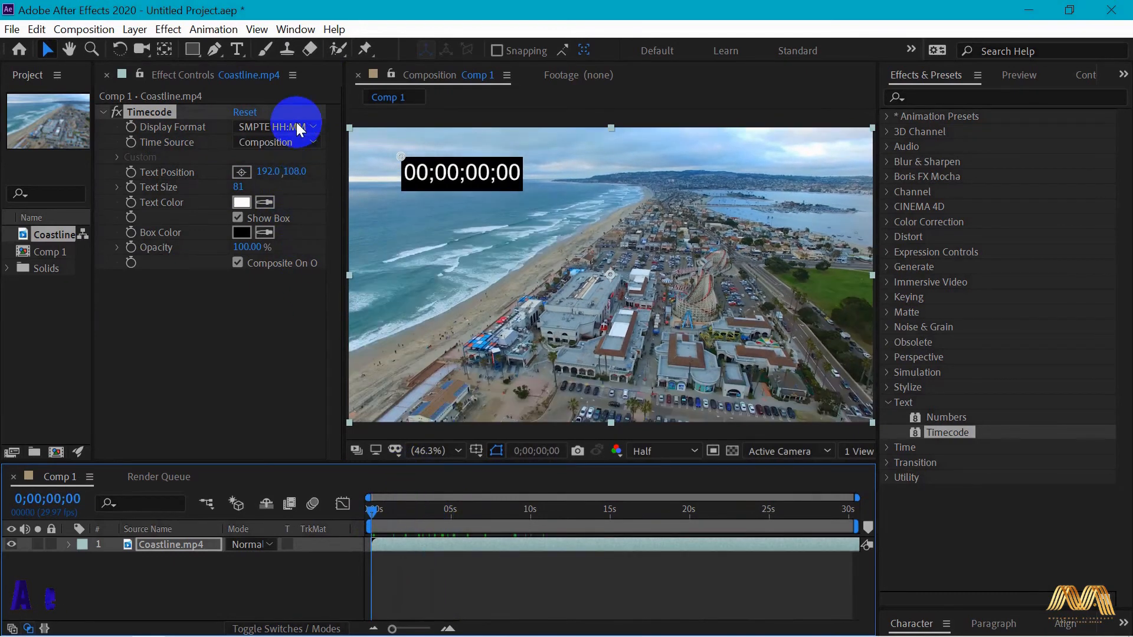
- Set the Timecode effect's Display Format to Frame numbers and scrub the timeline to preview the frame counter
click(286, 126)
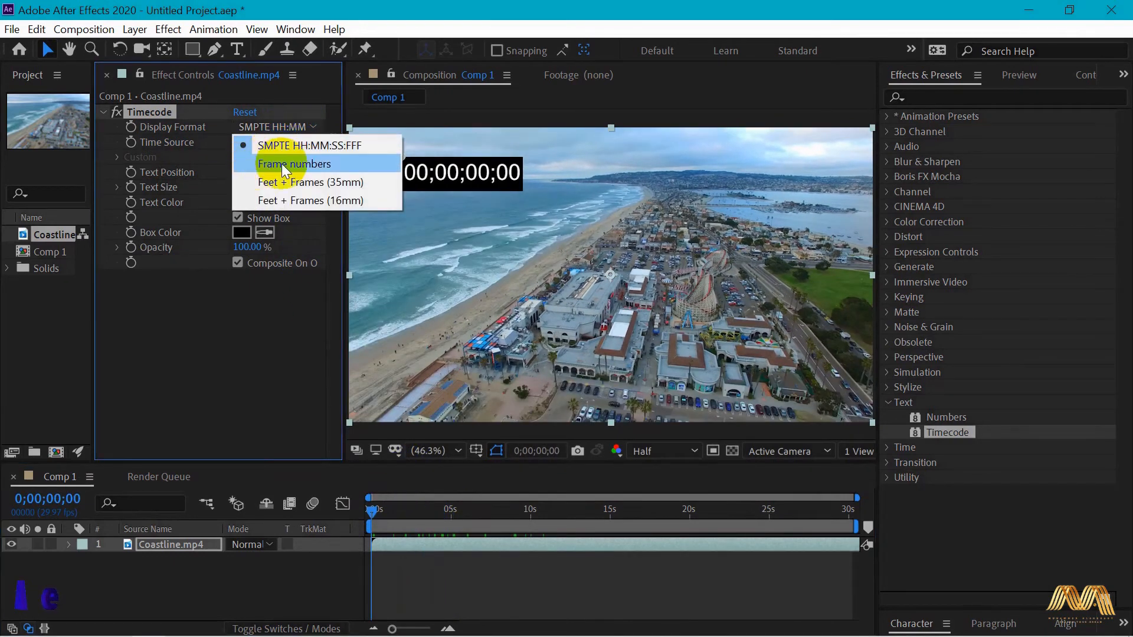
click(339, 165)
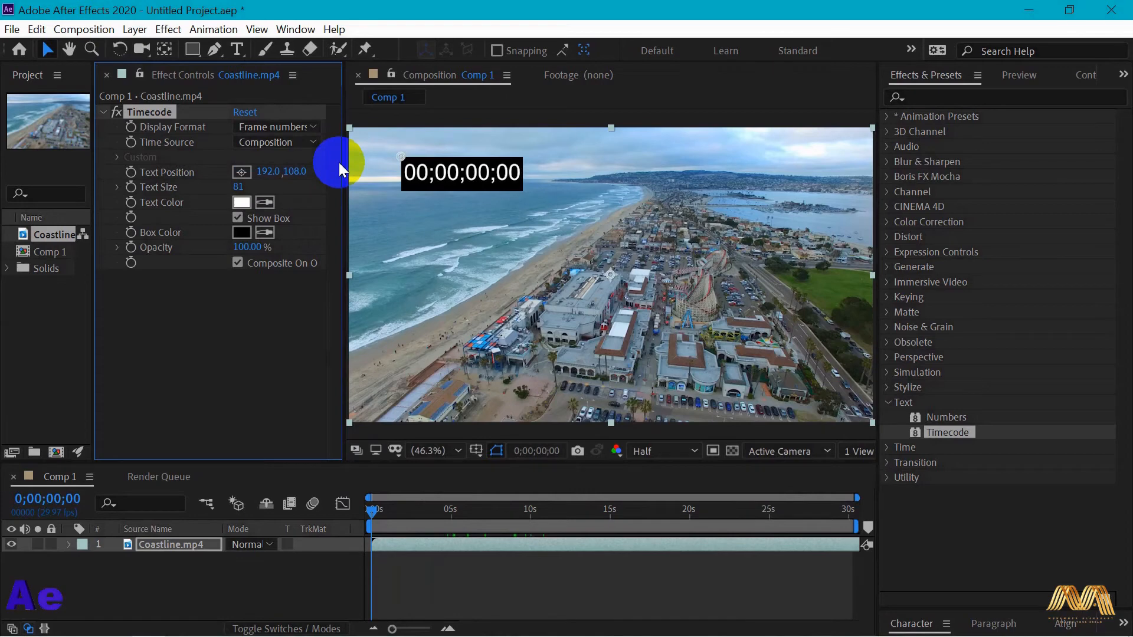
click(375, 514)
drag(375, 518, 451, 511)
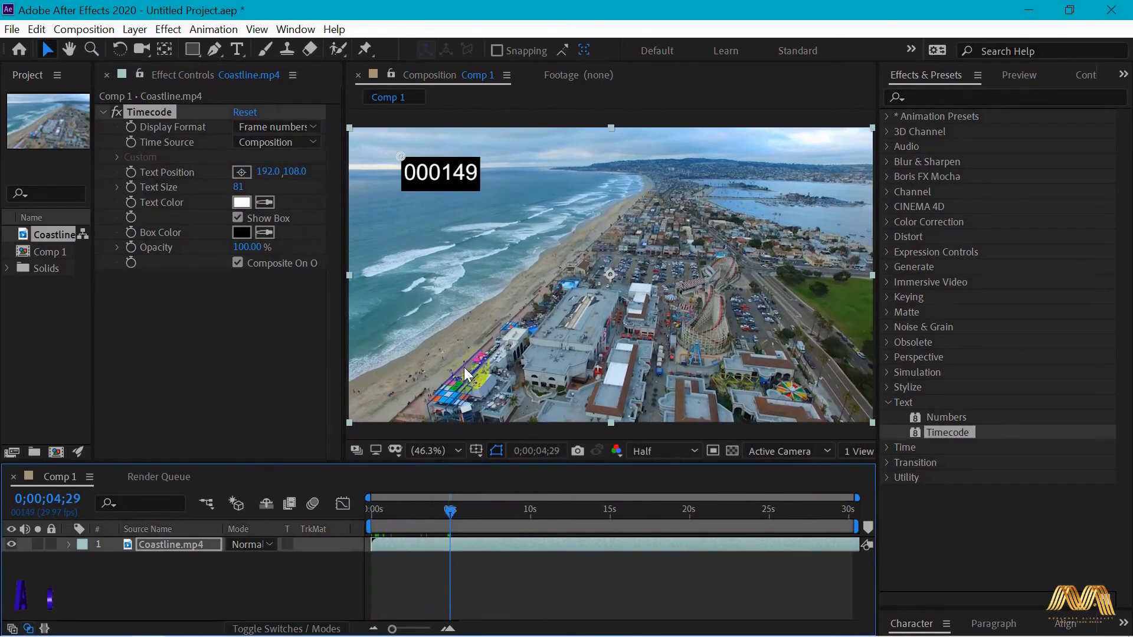
drag(460, 512, 419, 526)
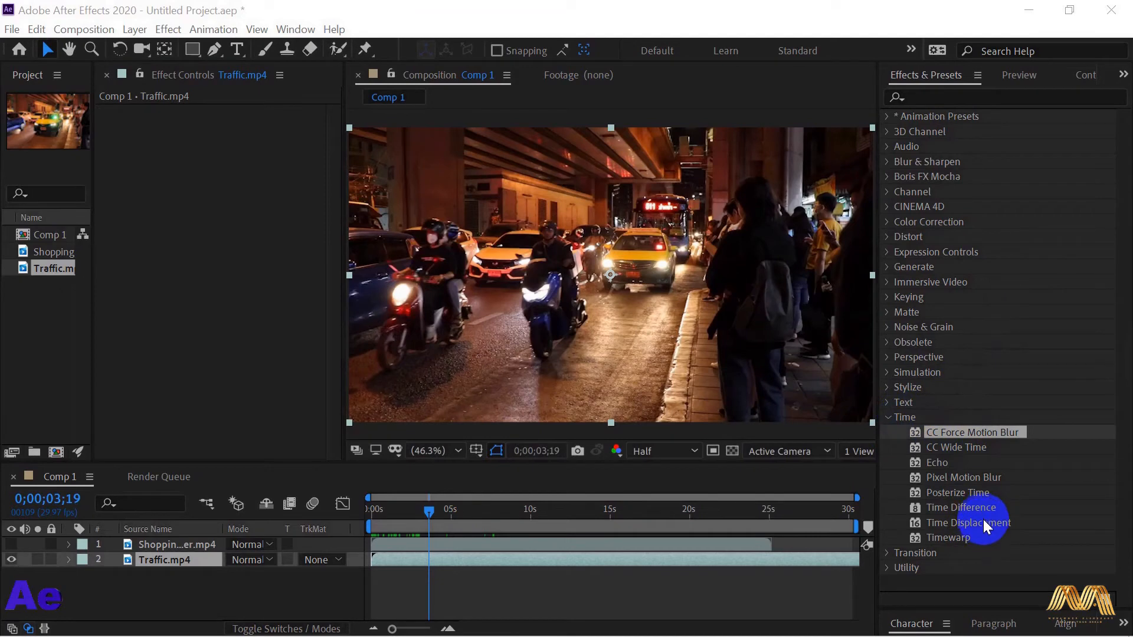
- Apply CC Force Motion Blur to Traffic.mp4 with 28 Motion Blur Samples and Shutter Angle 571, and preview the blur on moving vehicles
click(999, 431)
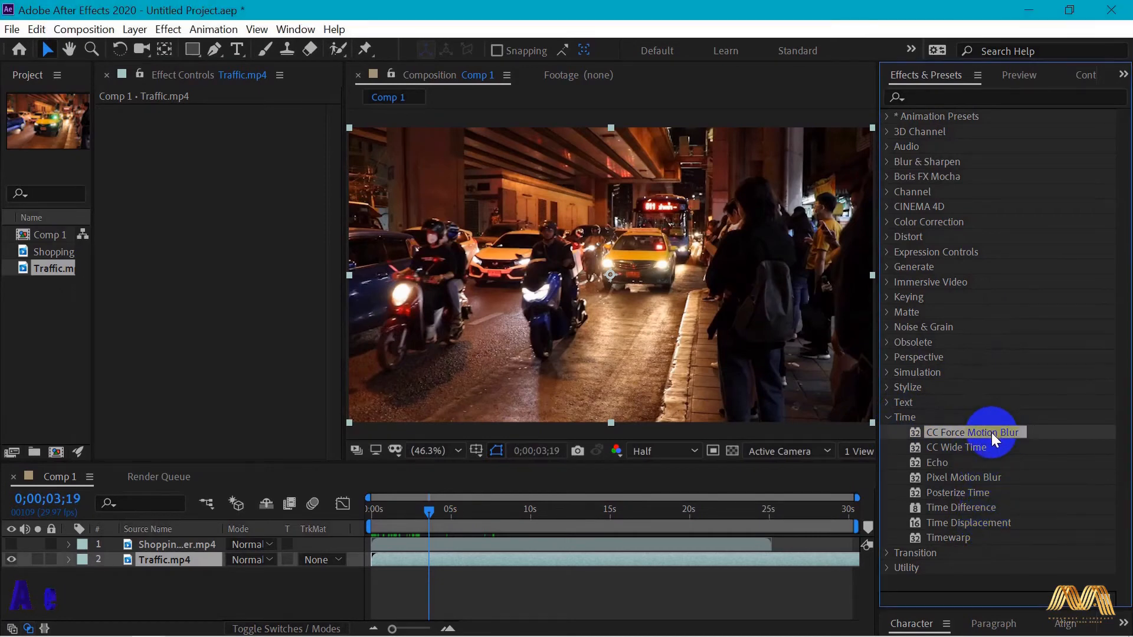
drag(996, 433, 629, 331)
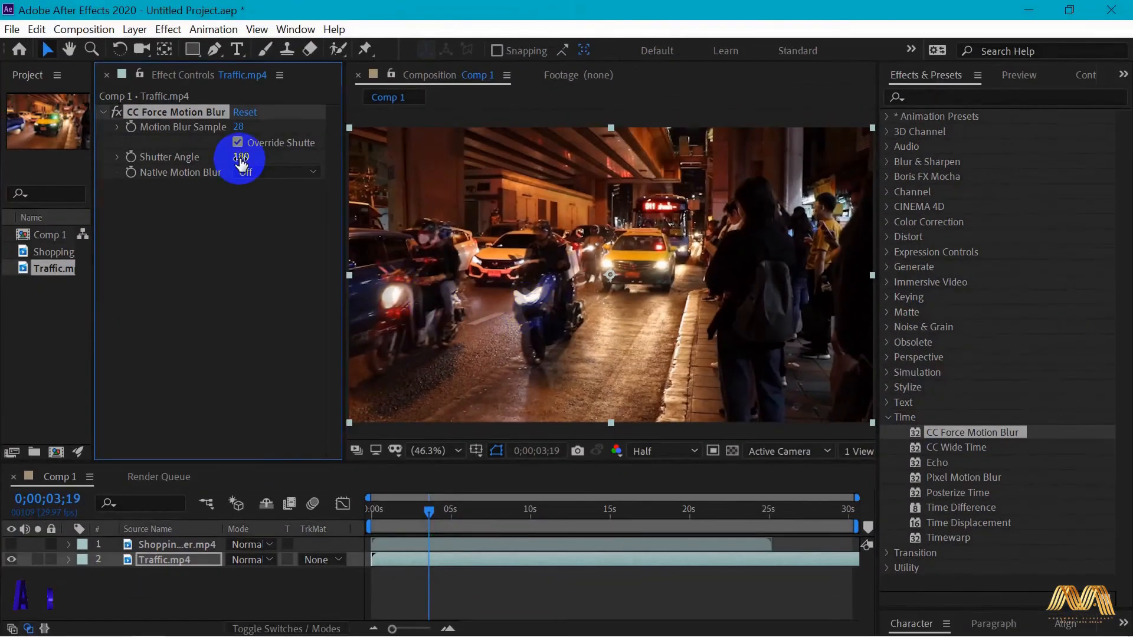
drag(244, 157, 590, 159)
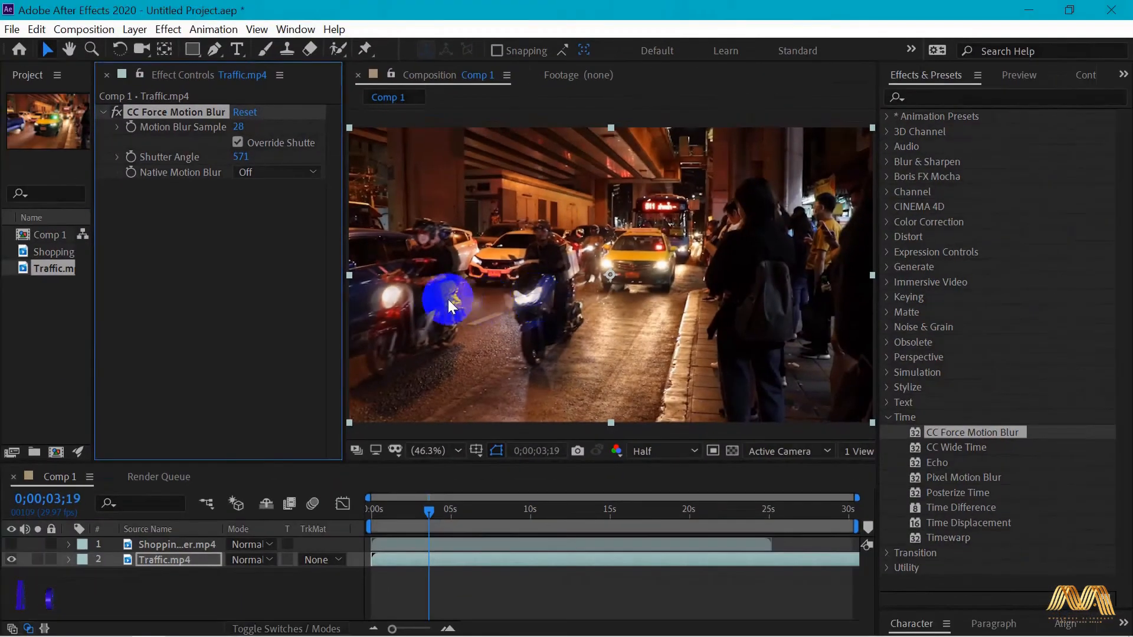
mouse_move(429, 524)
mouse_down()
mouse_move(445, 524)
mouse_move(431, 513)
mouse_up()
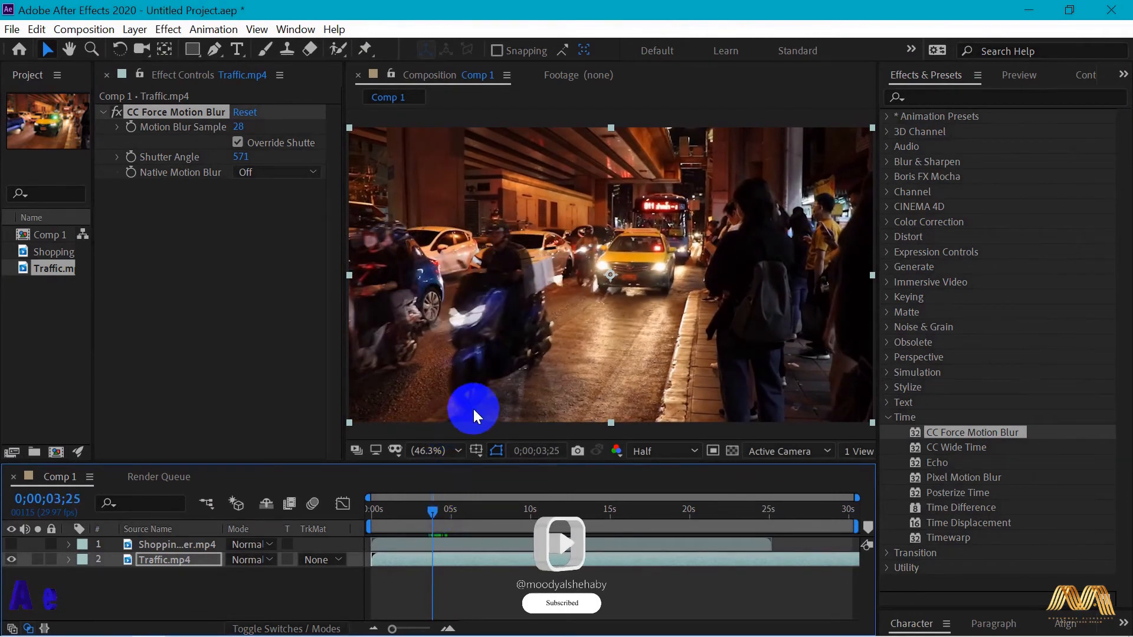
click(487, 507)
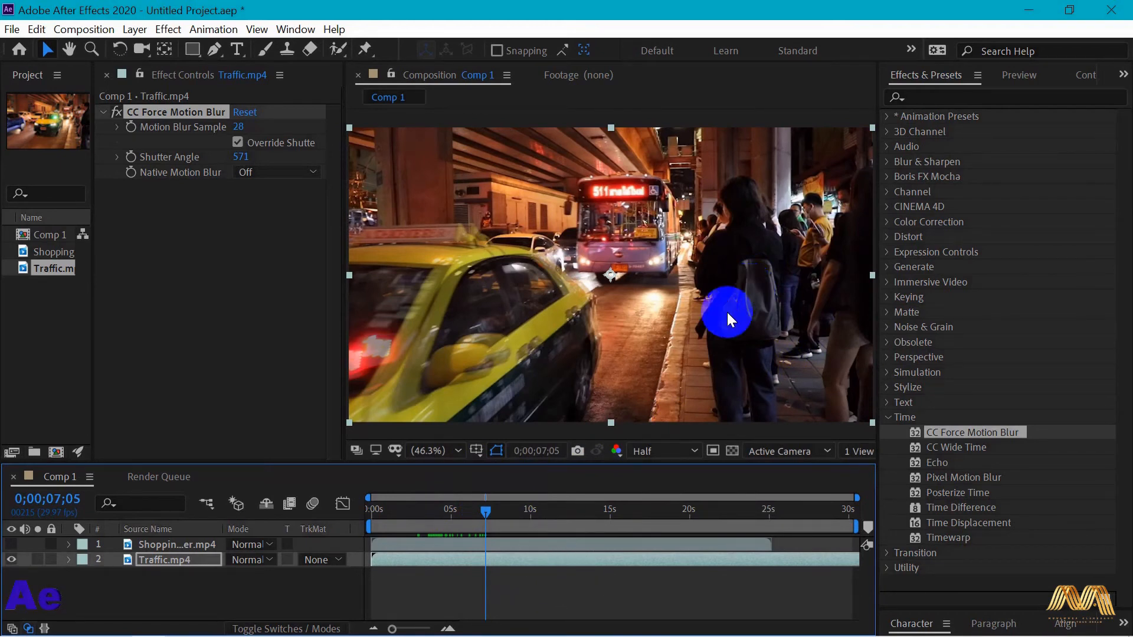
- Finish previewing the motion blur, apply Echo to Traffic.mp4, and scrub the timeline to preview the echo on the moving vehicles
drag(490, 518, 563, 517)
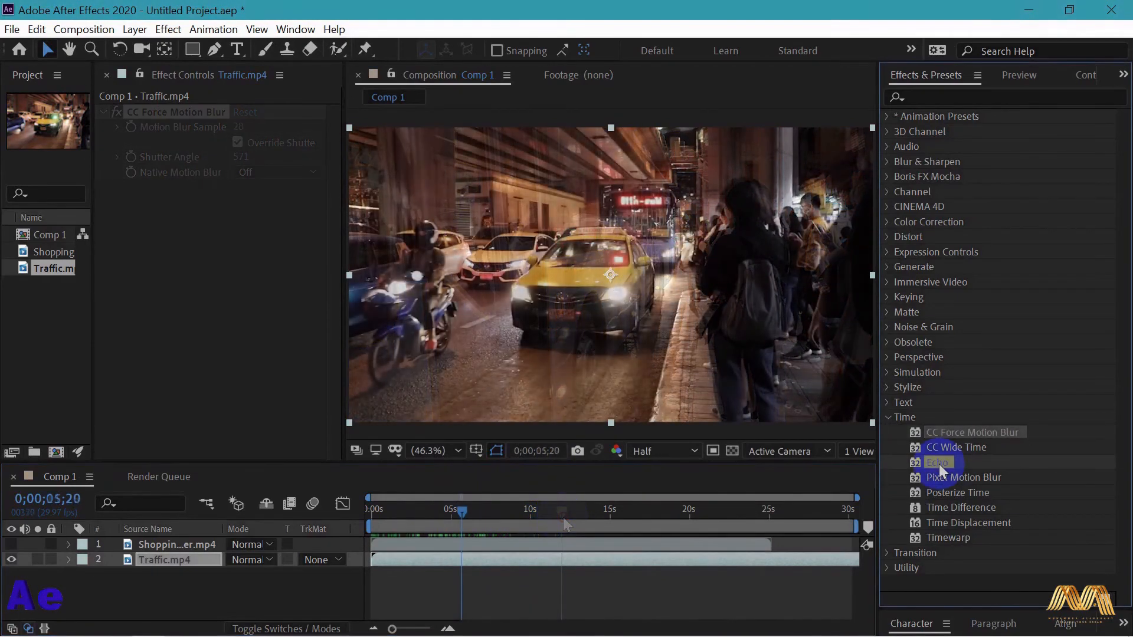
drag(935, 463, 576, 318)
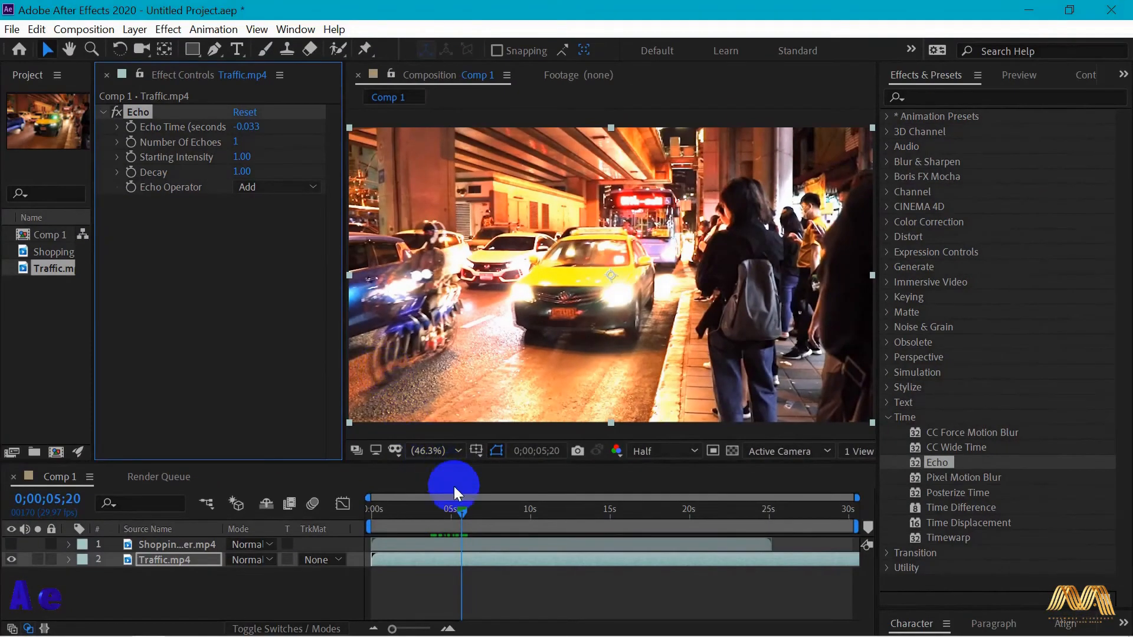
mouse_move(461, 511)
mouse_down()
mouse_move(477, 512)
mouse_move(454, 512)
mouse_up()
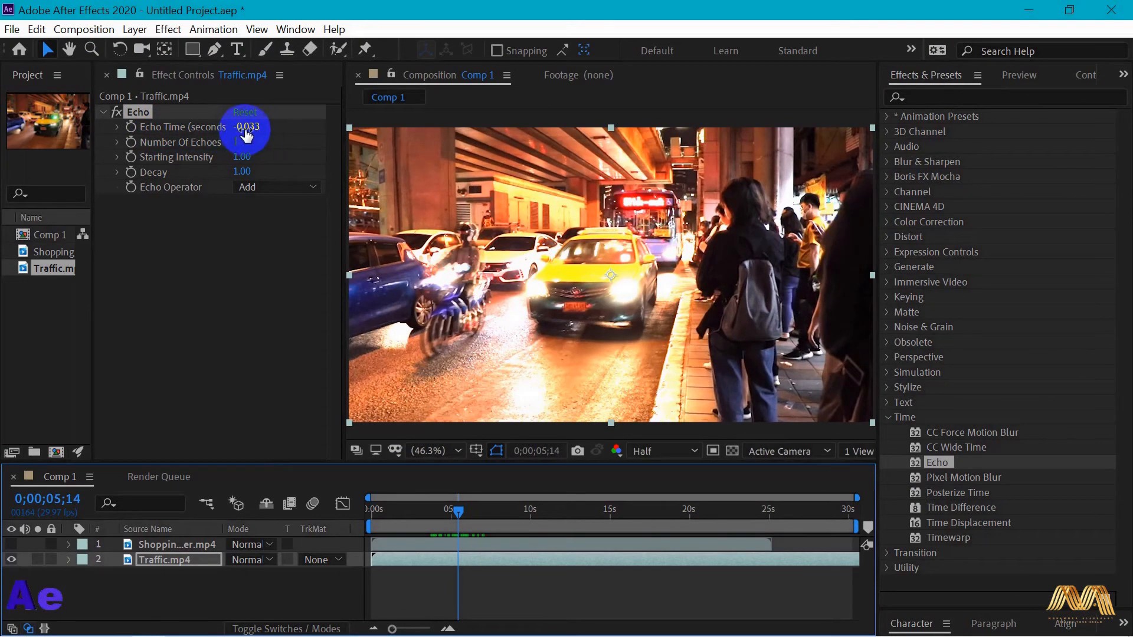
- Try an Echo Time of 0.367 seconds and reset the Echo effect
drag(248, 128, 252, 127)
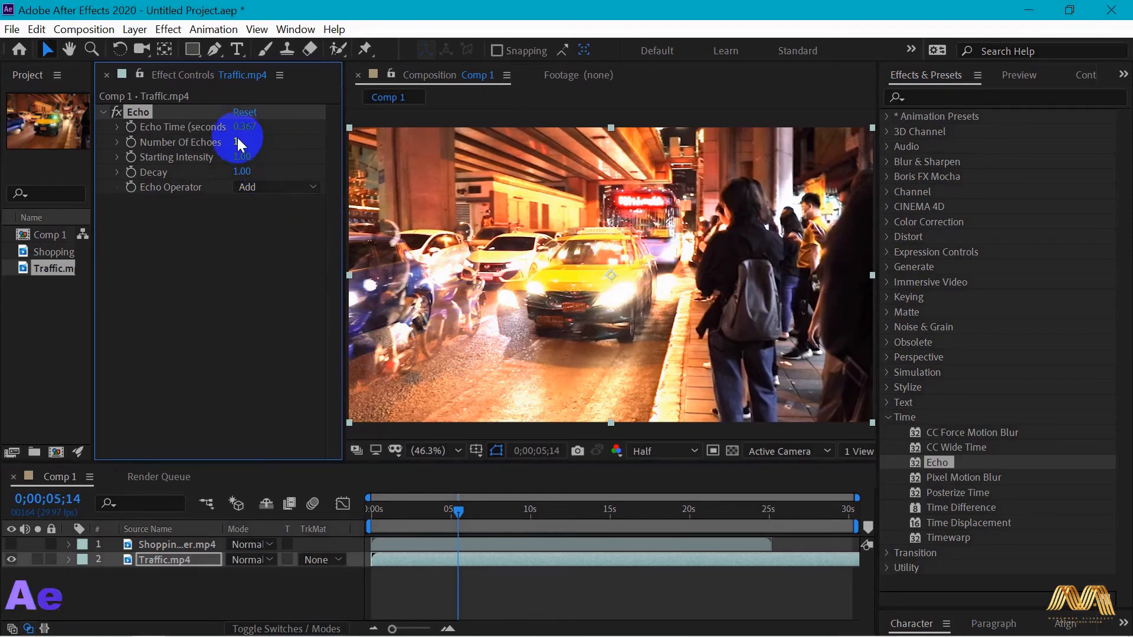
click(244, 112)
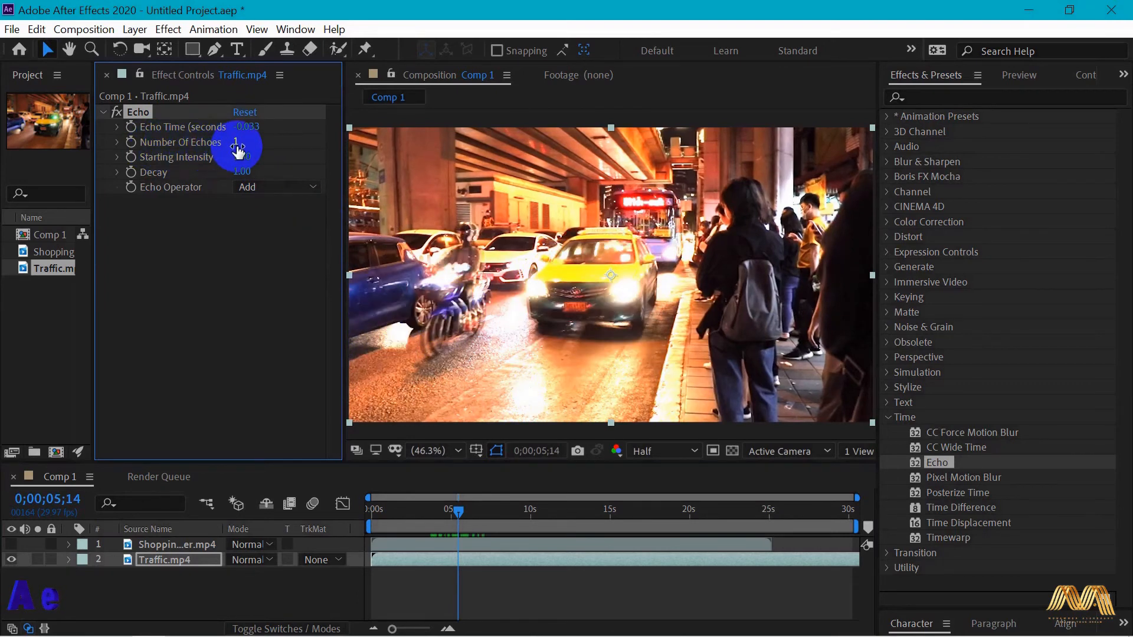
- Set the Number Of Echoes to 9 and lower the Decay of the Echo effect
click(237, 144)
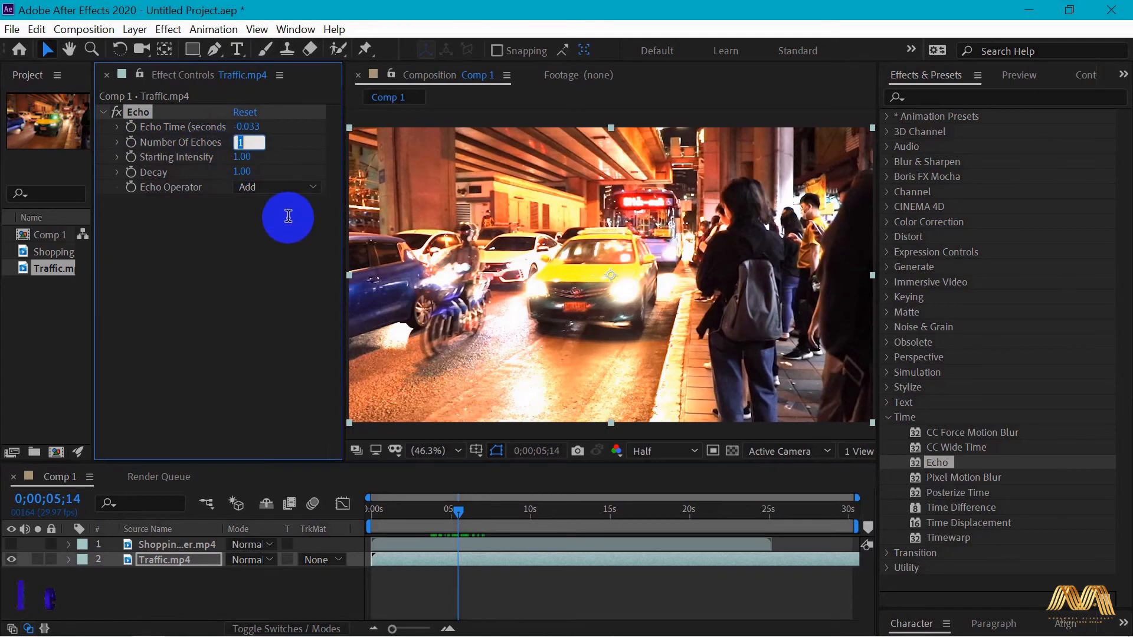
key(Return)
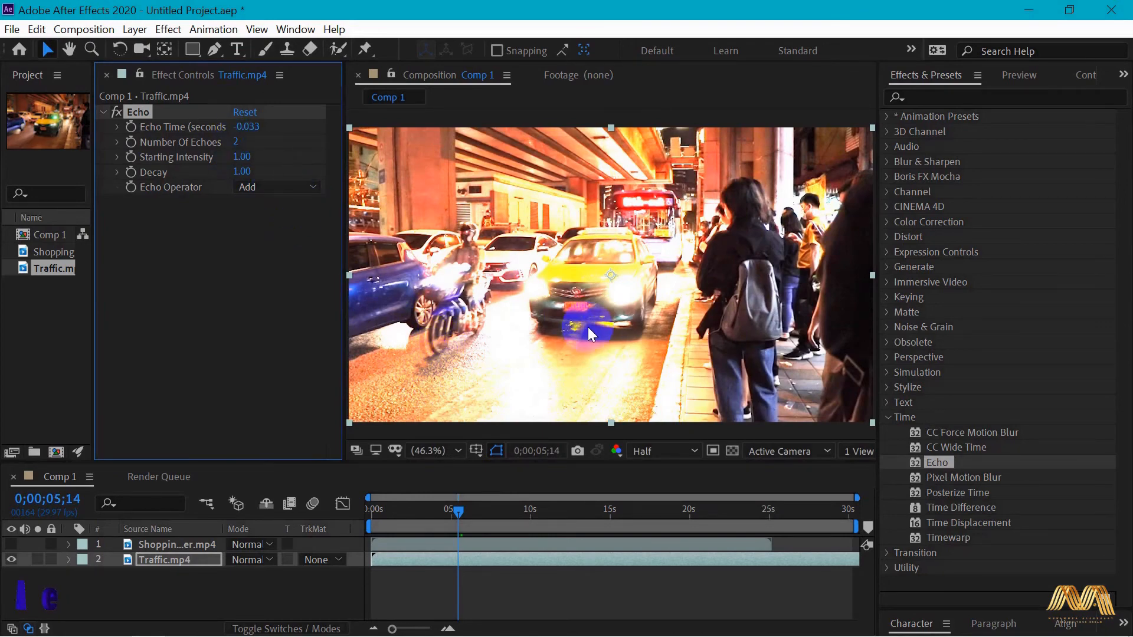
drag(240, 139, 243, 140)
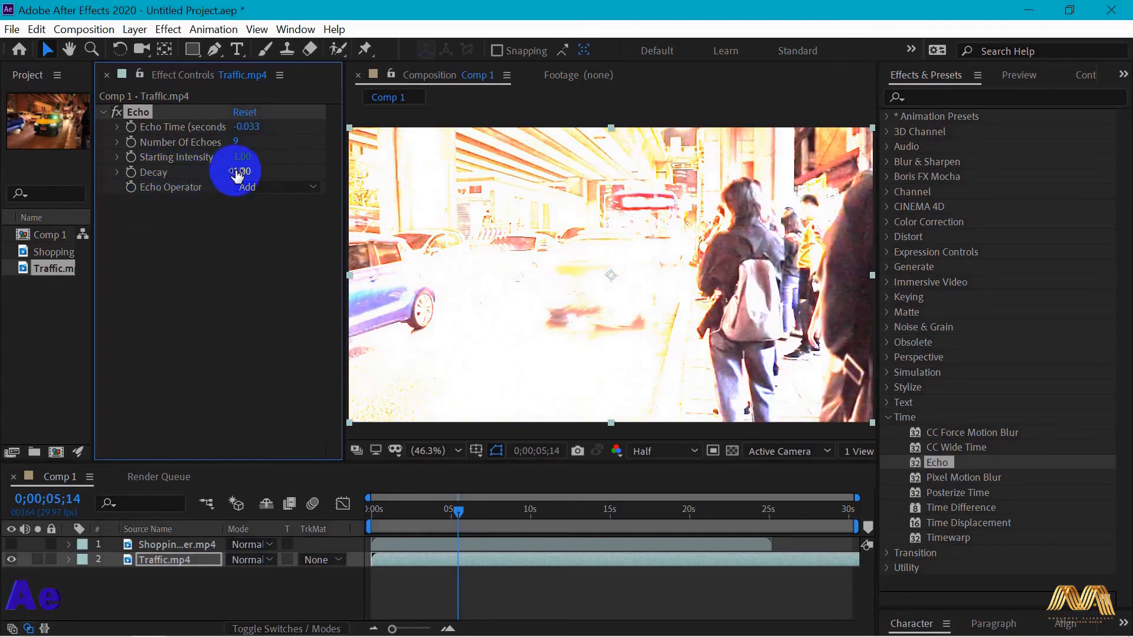
drag(242, 171, 195, 170)
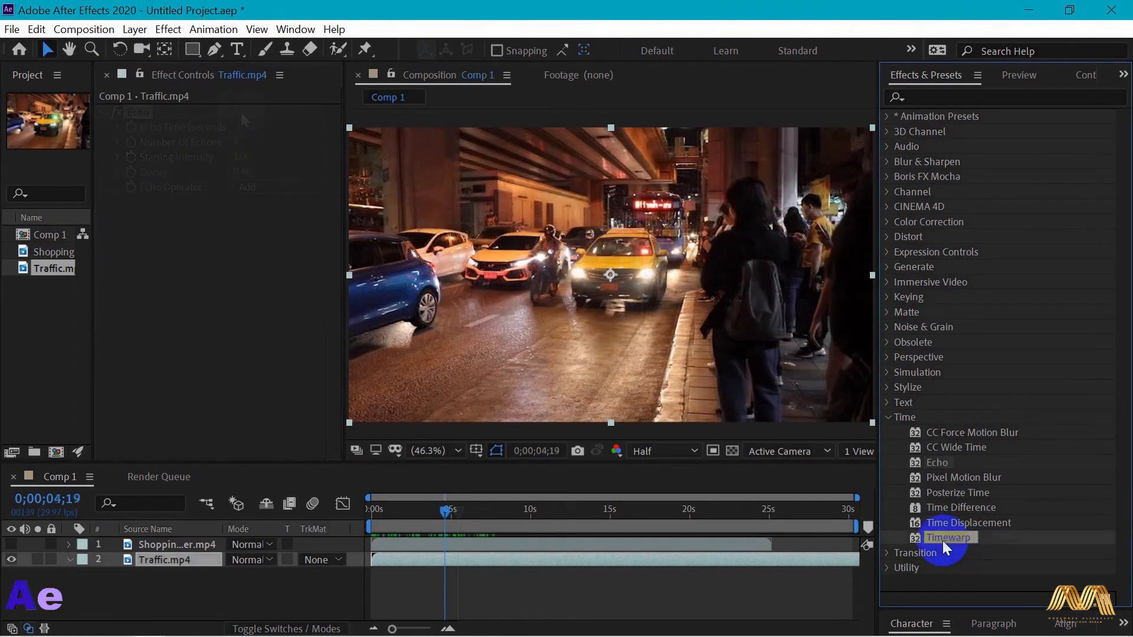
- Apply Timewarp to Traffic.mp4 and play the slowed footage from the timeline start
drag(943, 541, 627, 323)
drag(449, 514, 367, 513)
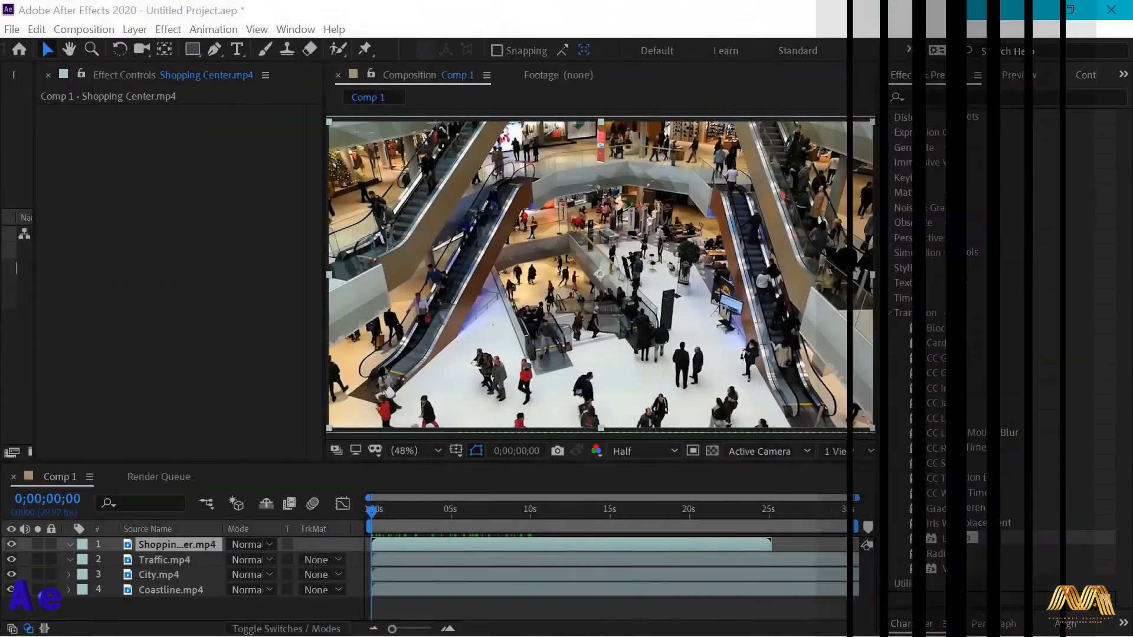
- Move the playhead to 0;00;10;01 and apply the Card Wipe transition to Shopping Center.mp4
click(933, 310)
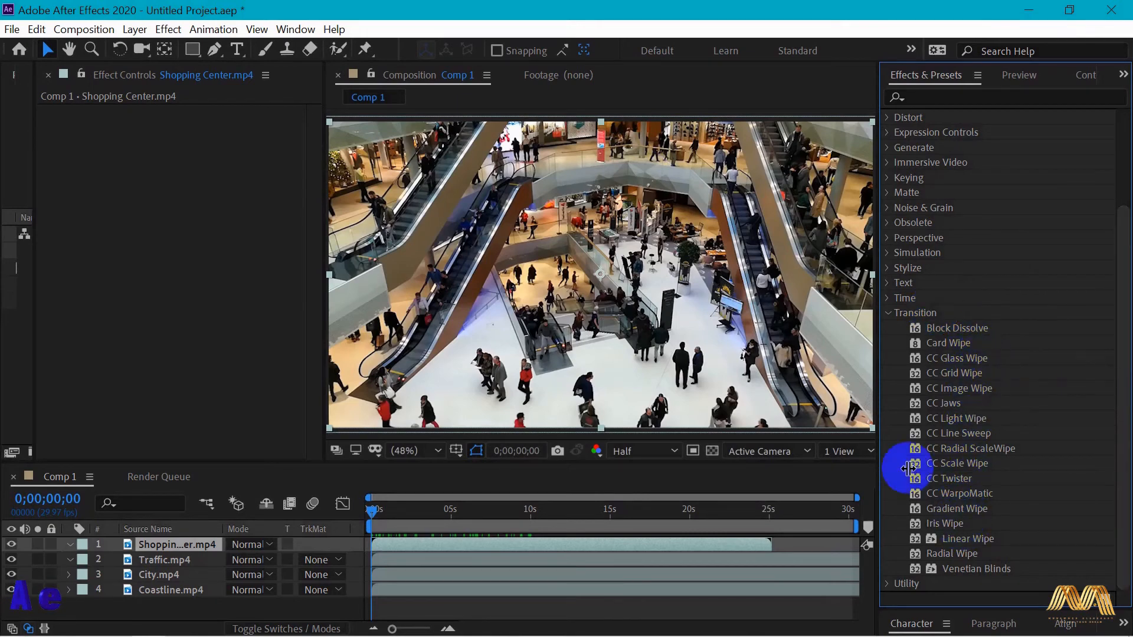
drag(908, 468, 772, 536)
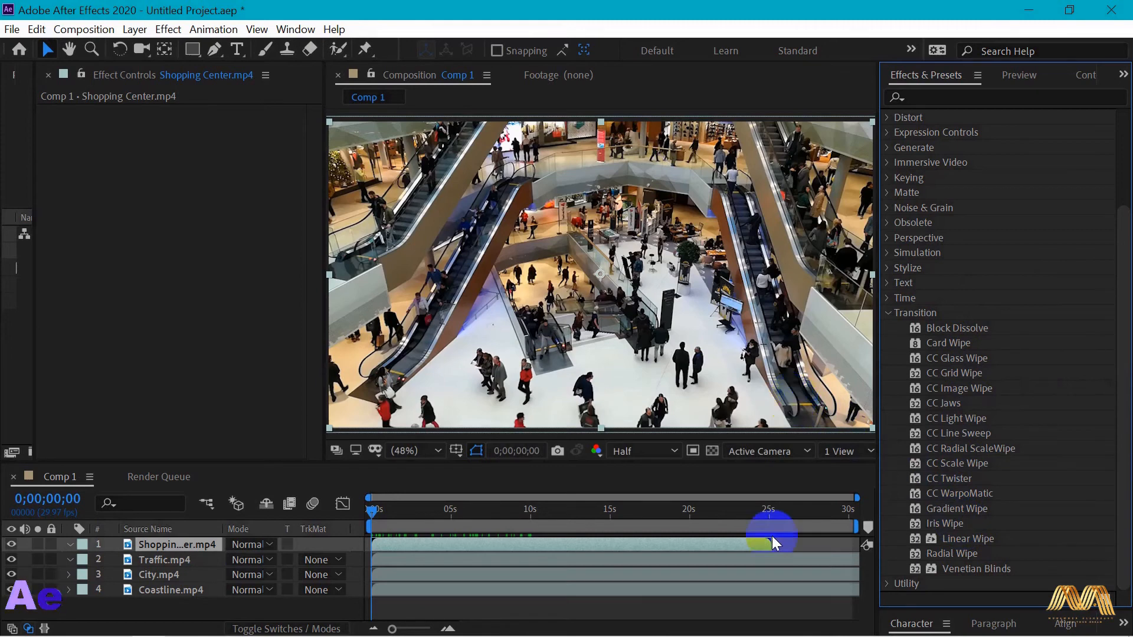
drag(771, 536, 542, 556)
drag(537, 597, 540, 546)
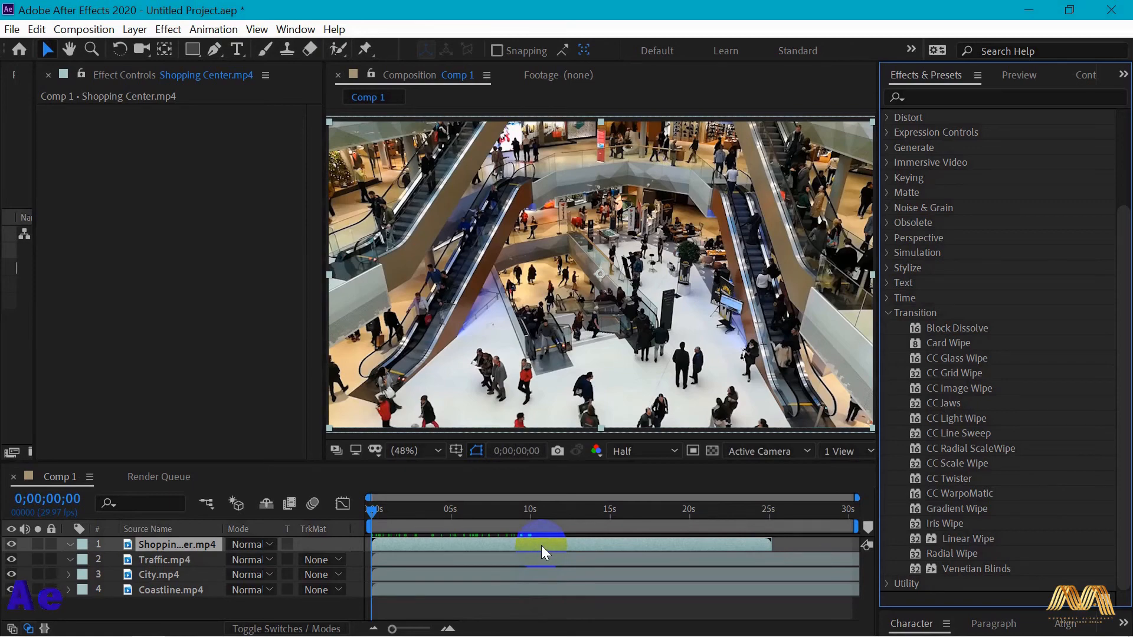
click(369, 513)
drag(369, 511, 531, 519)
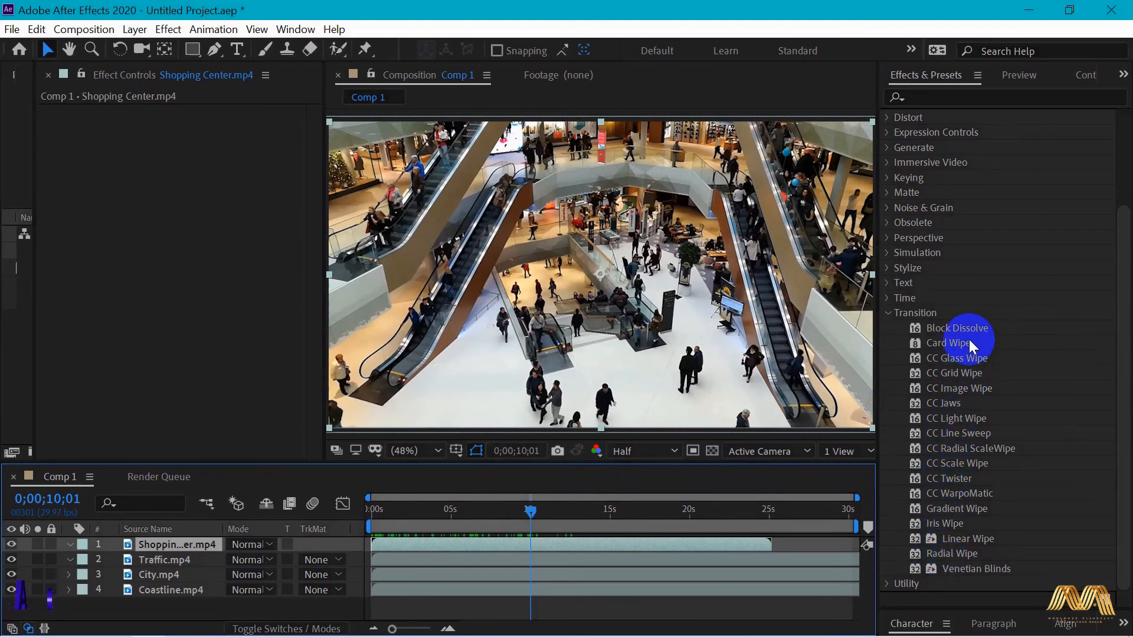
drag(963, 342, 547, 292)
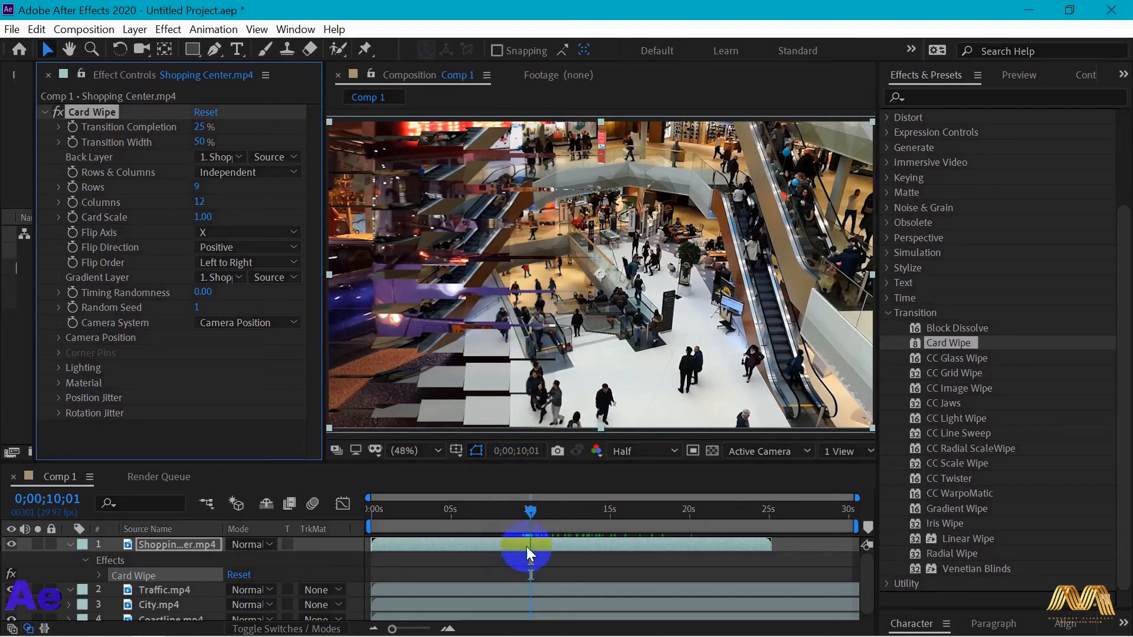
- Keyframe Card Wipe's Transition Completion at 0% at 0;00;10;01 and reveal the layer's keyframes in the timeline
click(532, 512)
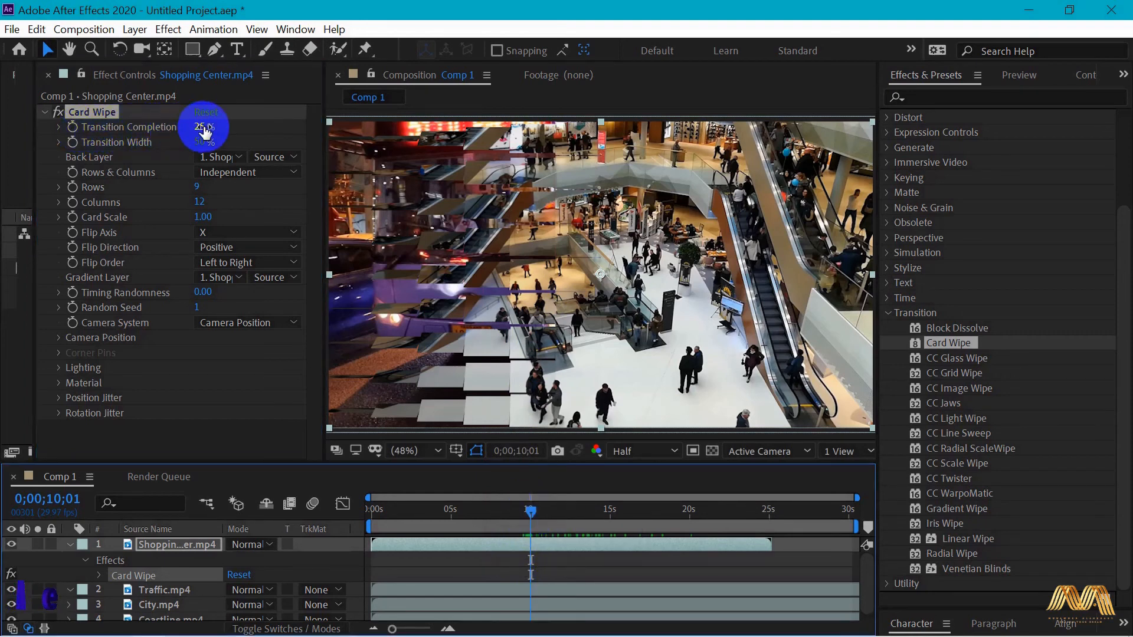
drag(202, 127, 151, 129)
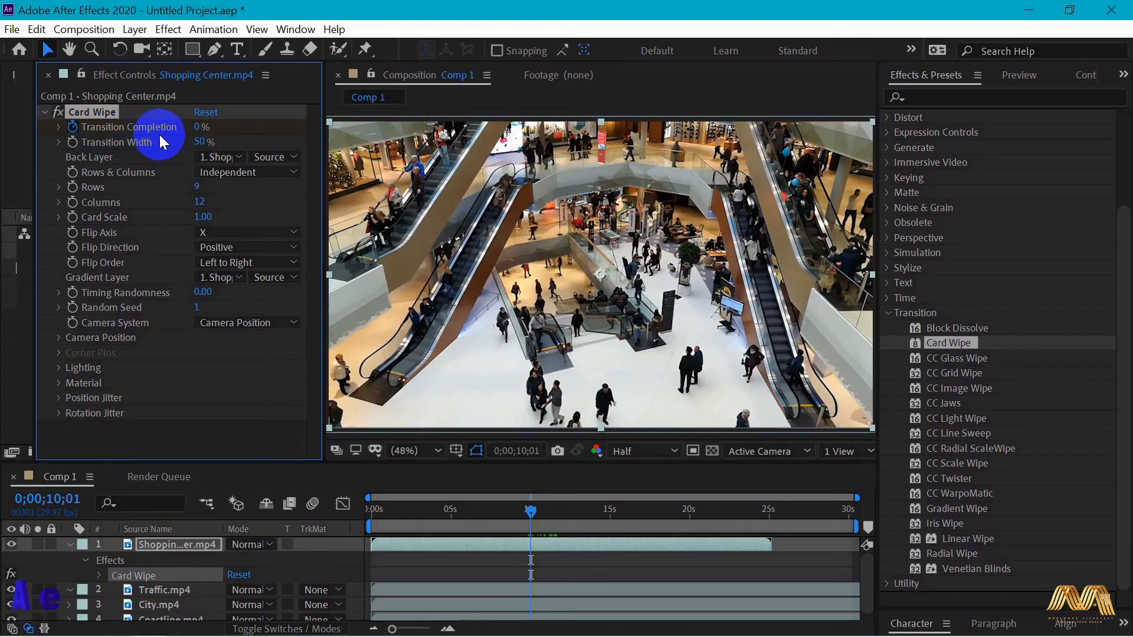
click(195, 546)
key(u)
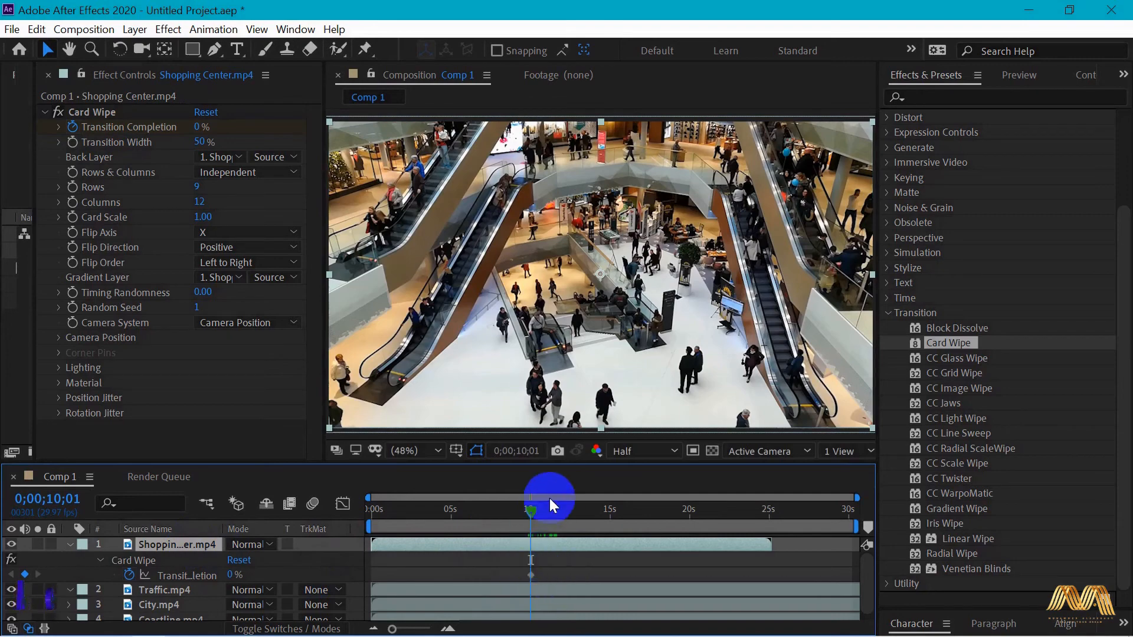
- Set Transition Completion to 100% at 0;00;12;21, scrub back over the transition, and enlarge the timeline area
drag(533, 511, 572, 514)
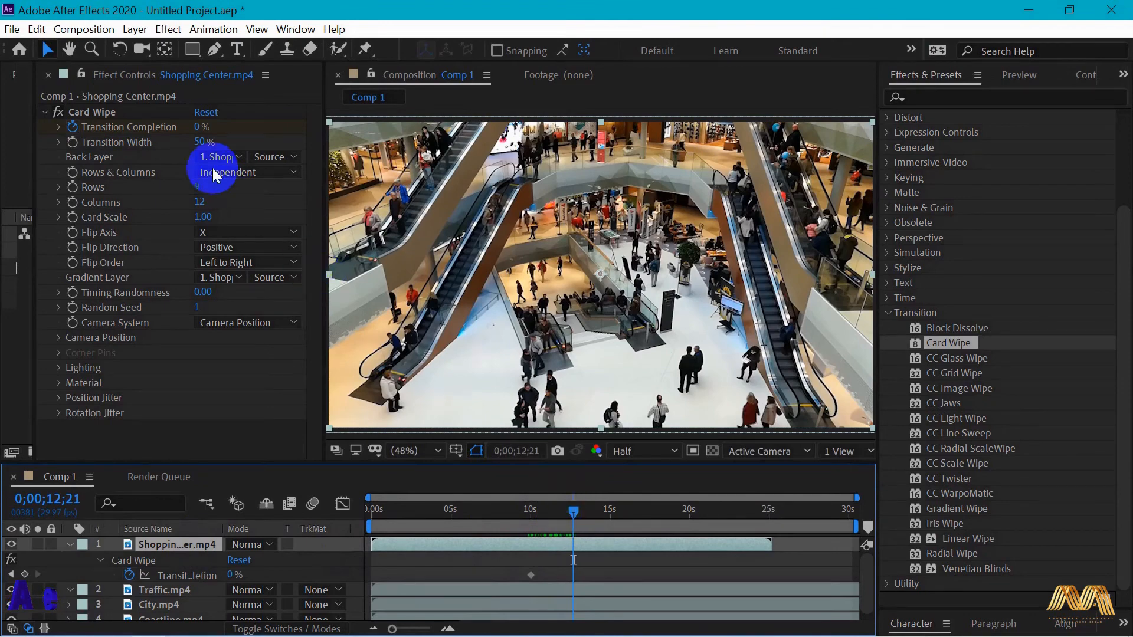
drag(199, 131, 349, 135)
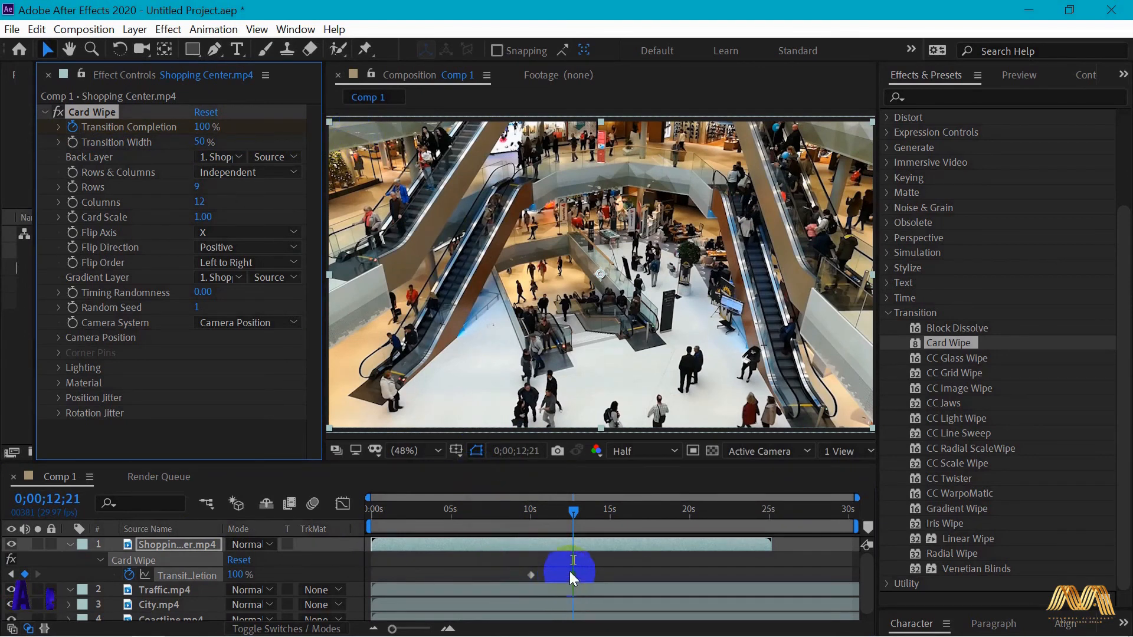
drag(577, 513, 522, 510)
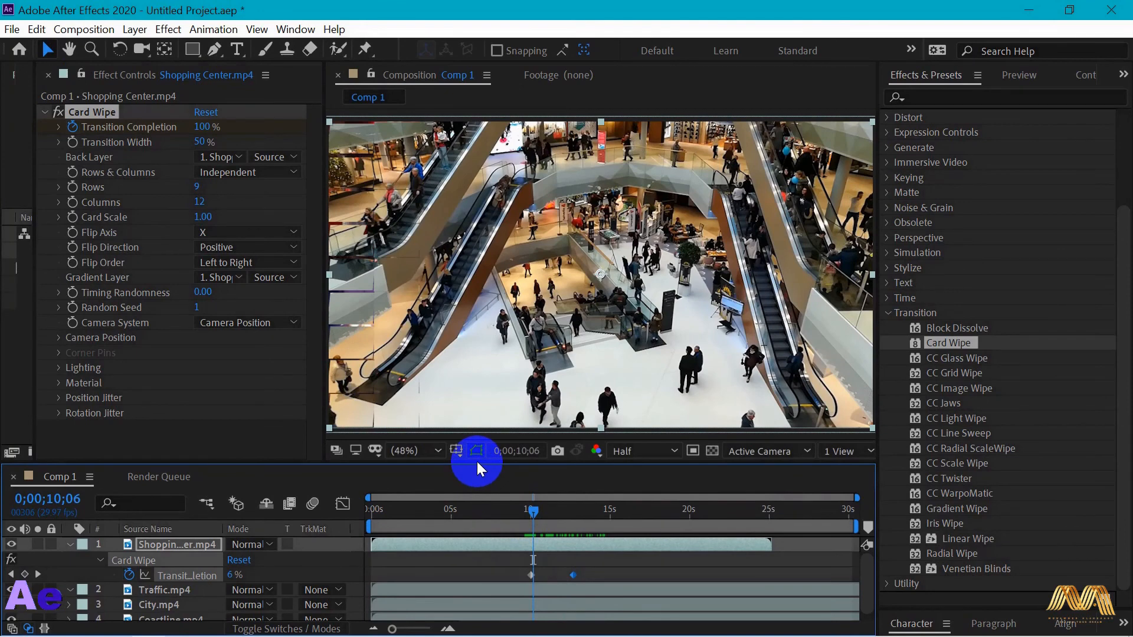
drag(478, 463, 472, 426)
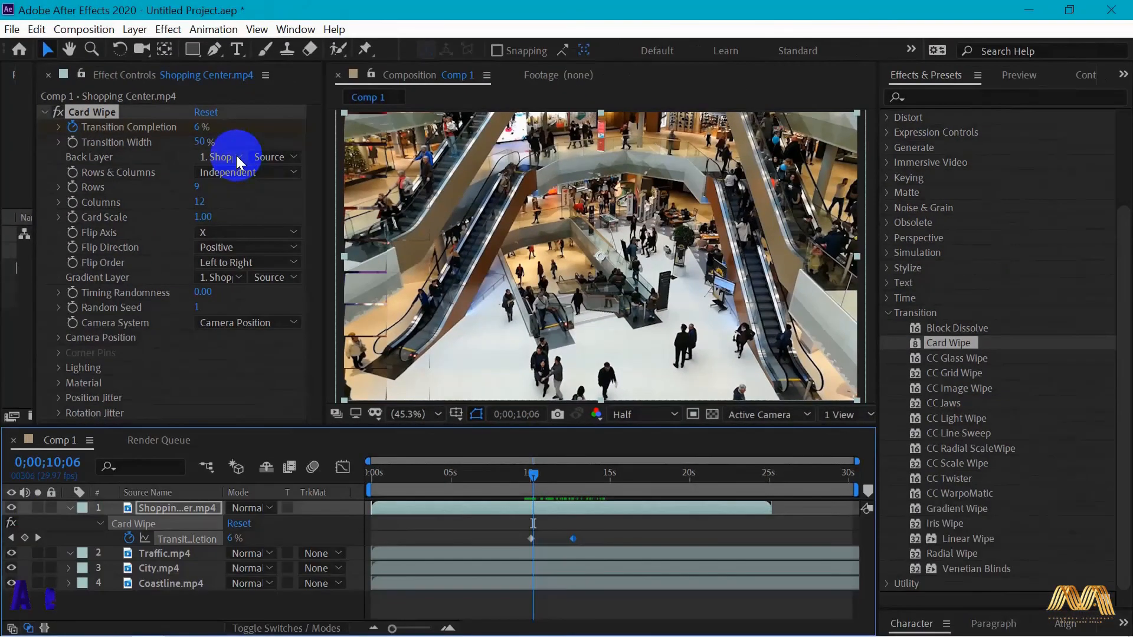
- Set Card Wipe's Back Layer to 2. Traffic.mp4 and scrub the transition
click(237, 157)
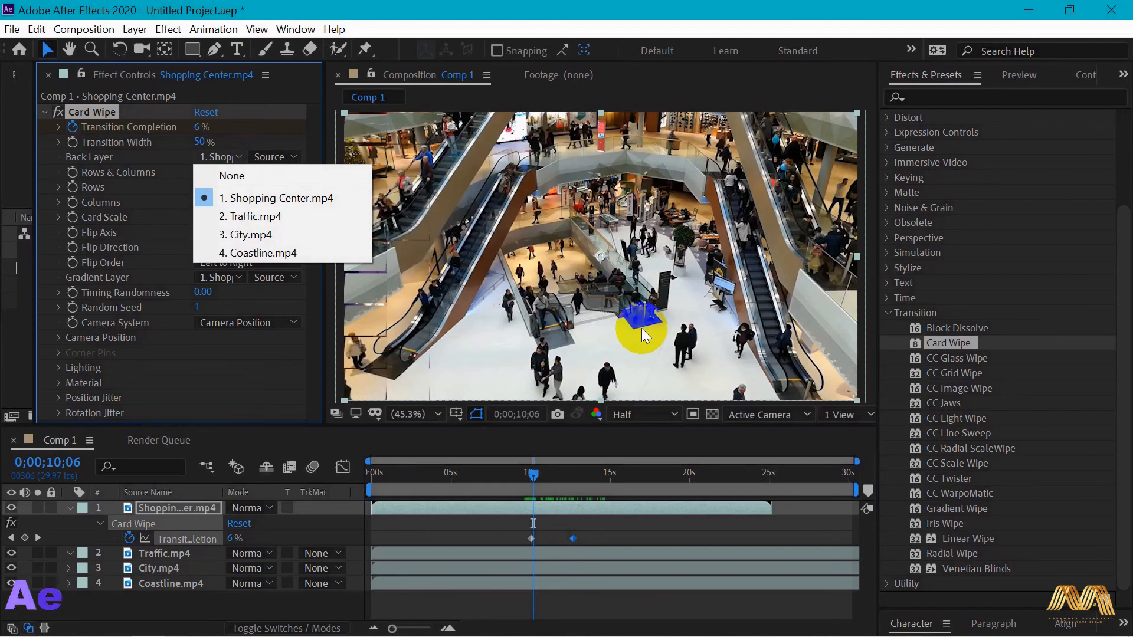
mouse_move(535, 474)
mouse_down()
mouse_move(624, 476)
mouse_move(529, 476)
mouse_up()
click(133, 219)
click(223, 160)
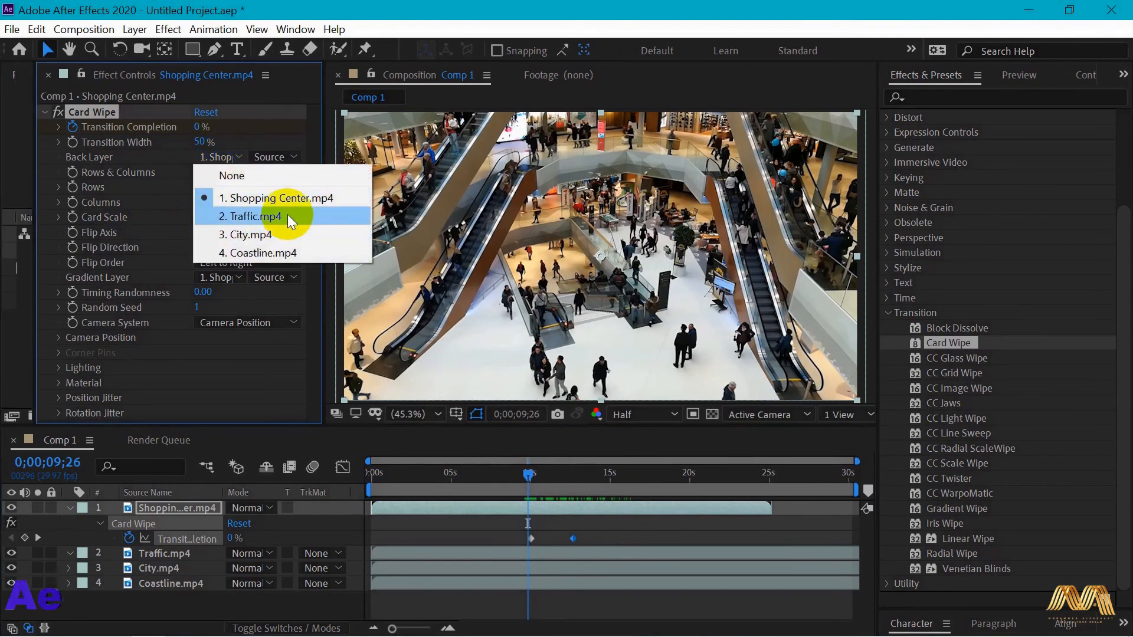
click(228, 324)
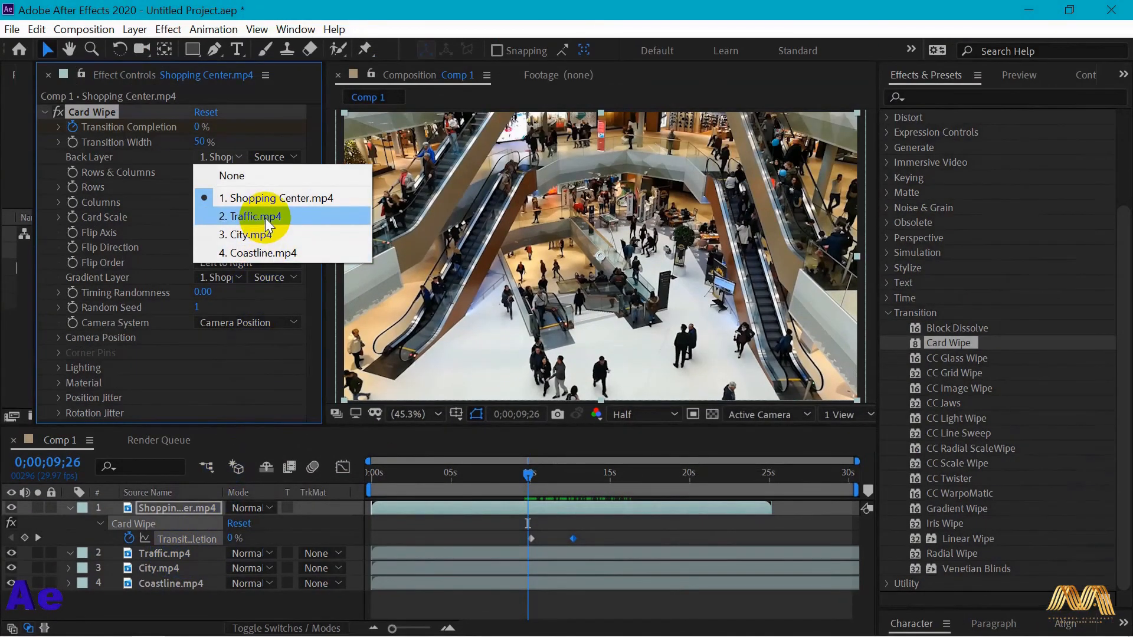
click(282, 189)
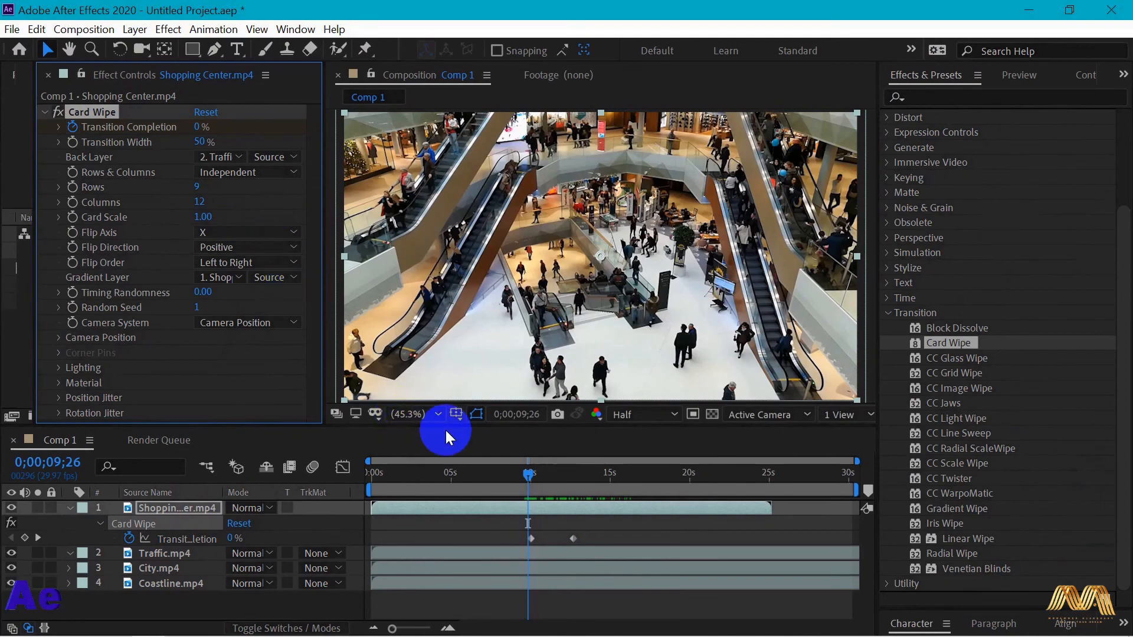
click(528, 473)
mouse_move(529, 475)
mouse_down()
mouse_move(624, 478)
mouse_move(530, 480)
mouse_up()
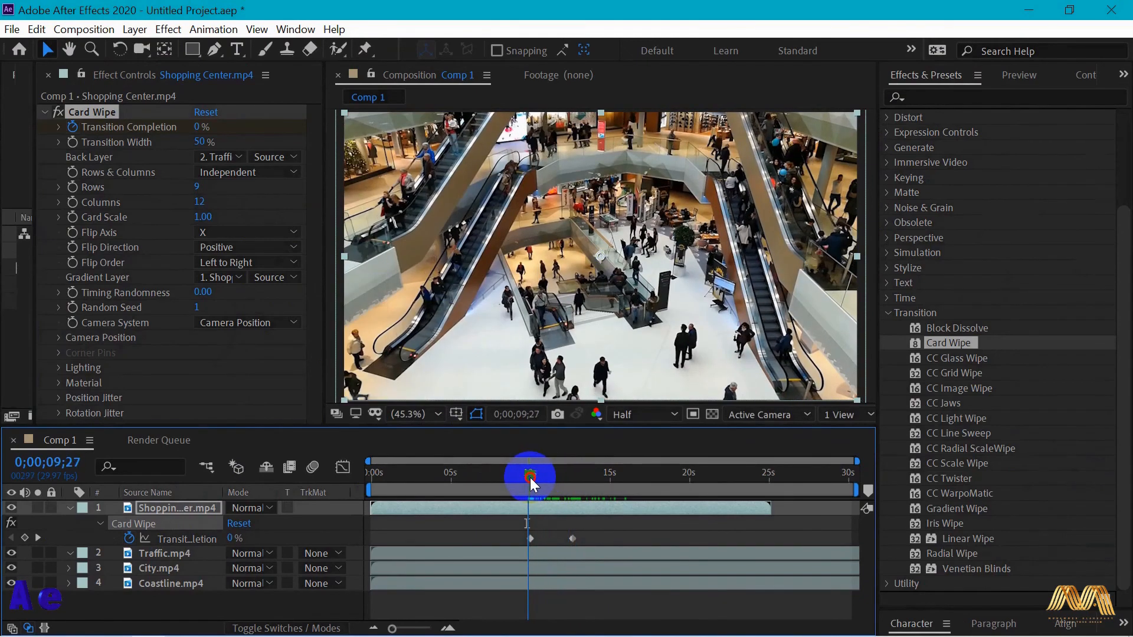
- Set Card Wipe's Back Layer to 4. Coastline.mp4, scrub the transition, and set Rows to 12 and Card Scale to 0.95
click(228, 158)
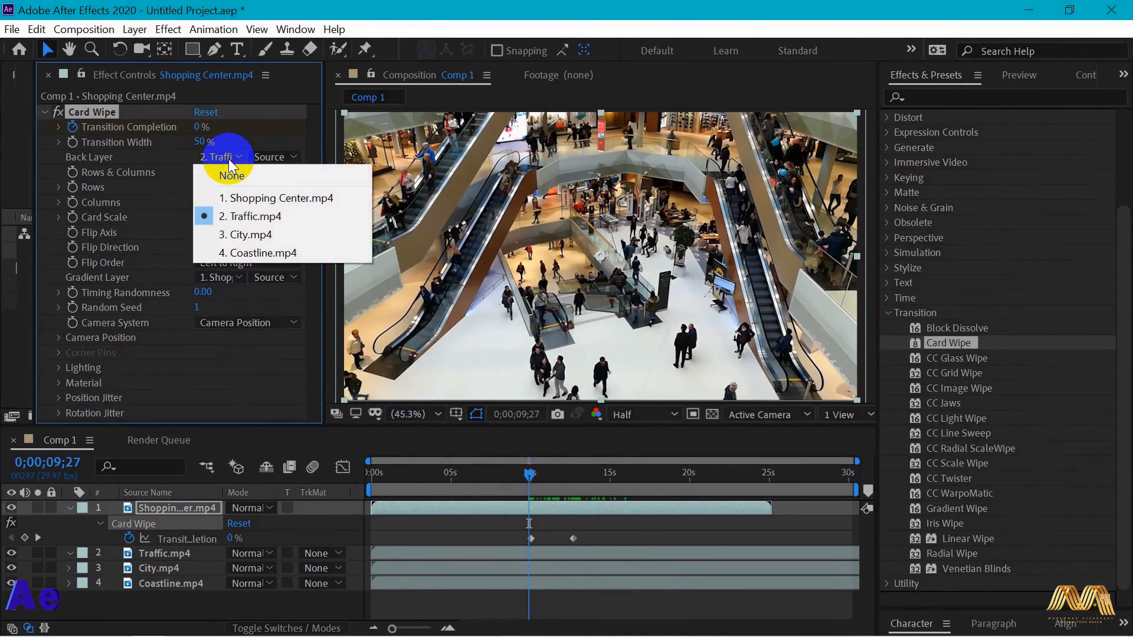
click(252, 253)
drag(533, 475, 558, 479)
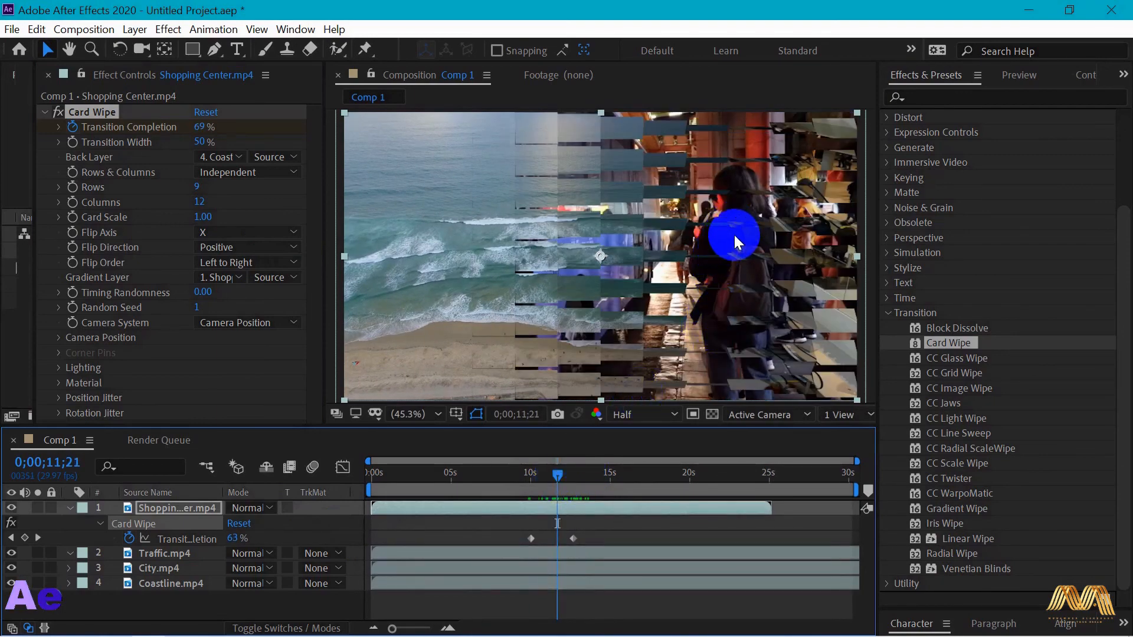
drag(554, 473, 579, 476)
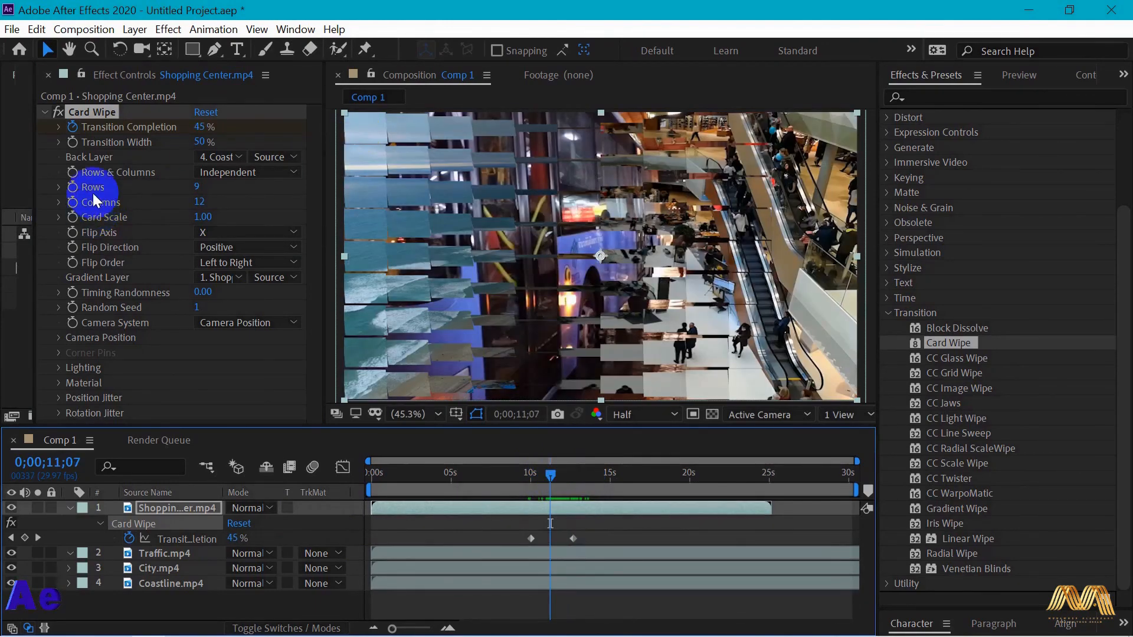
drag(194, 184, 234, 214)
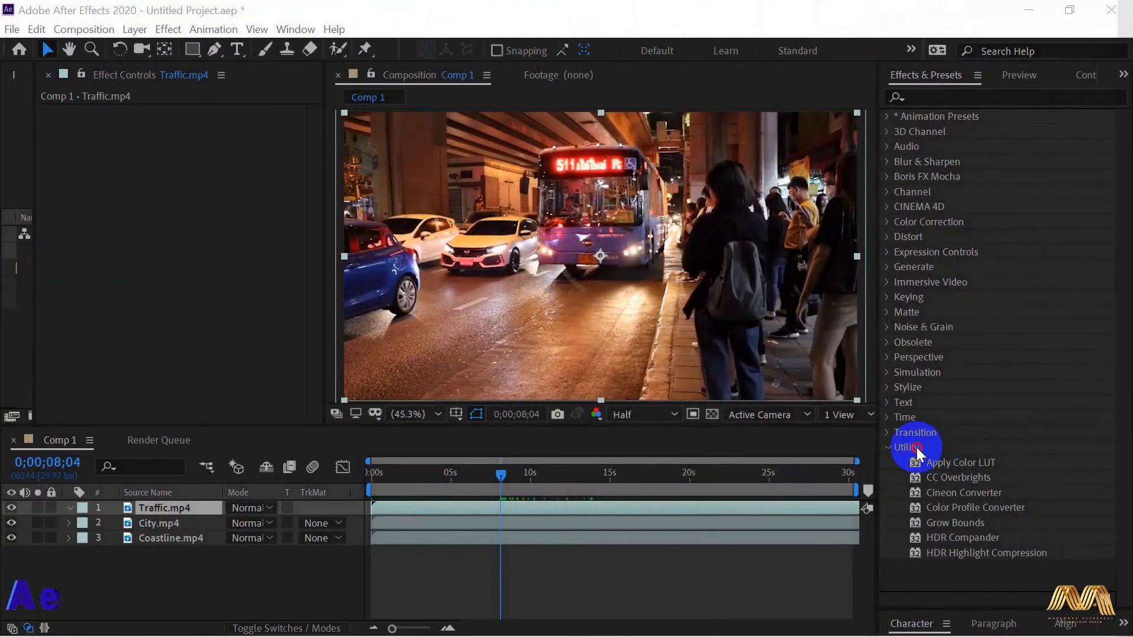
- Expand the Utility effects category
click(988, 460)
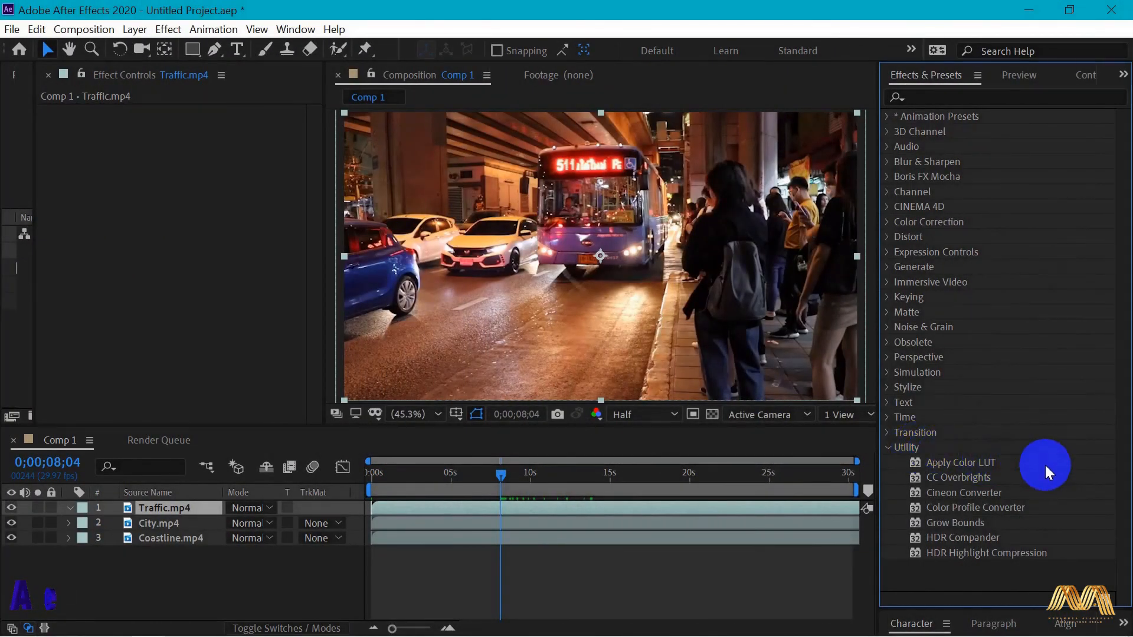